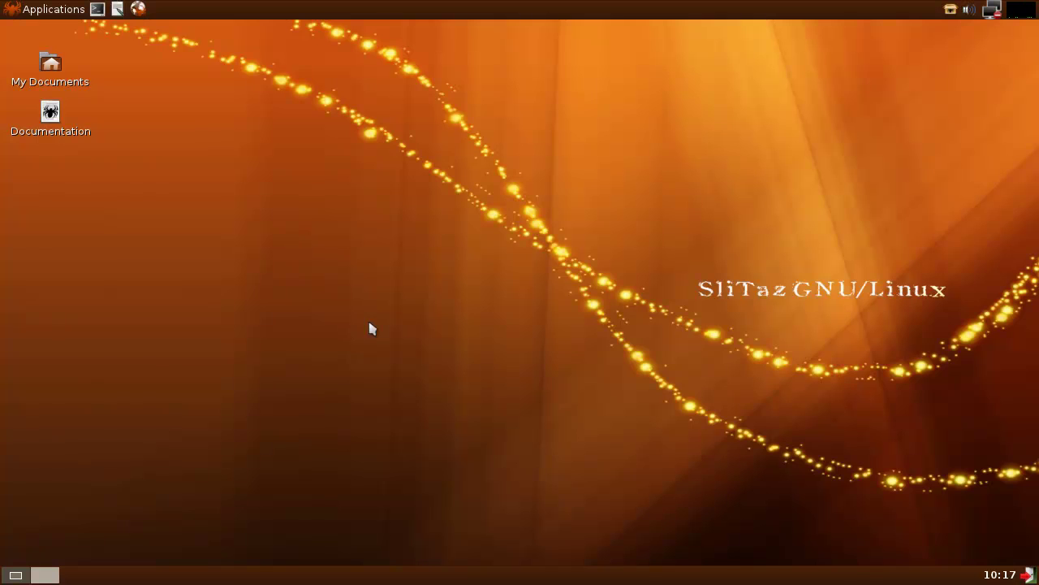
- Run free -m in a new terminal, showing 141 MB used of 1009 MB total
left_click(98, 10)
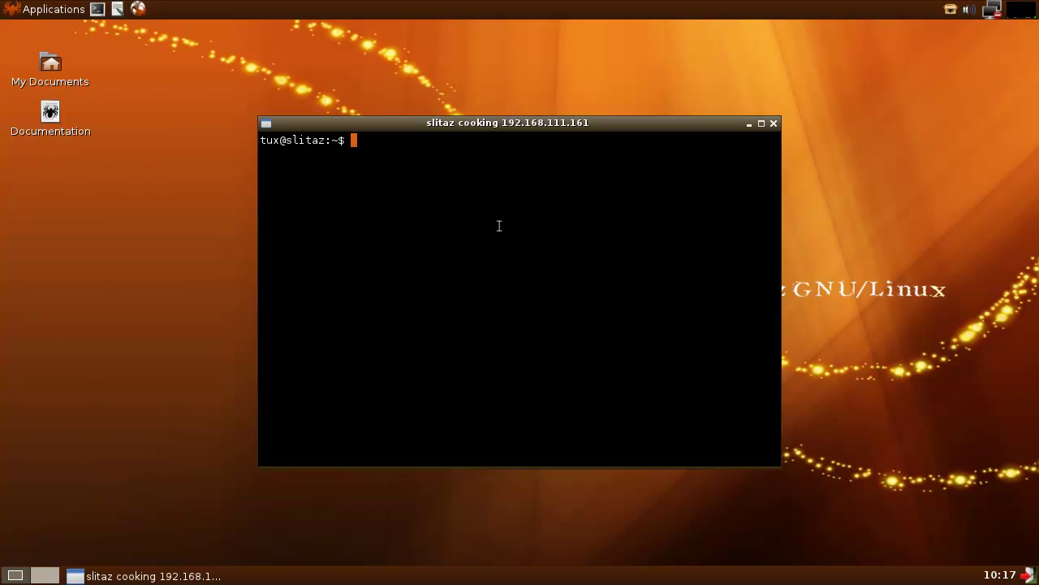
type("free -m")
key("Return")
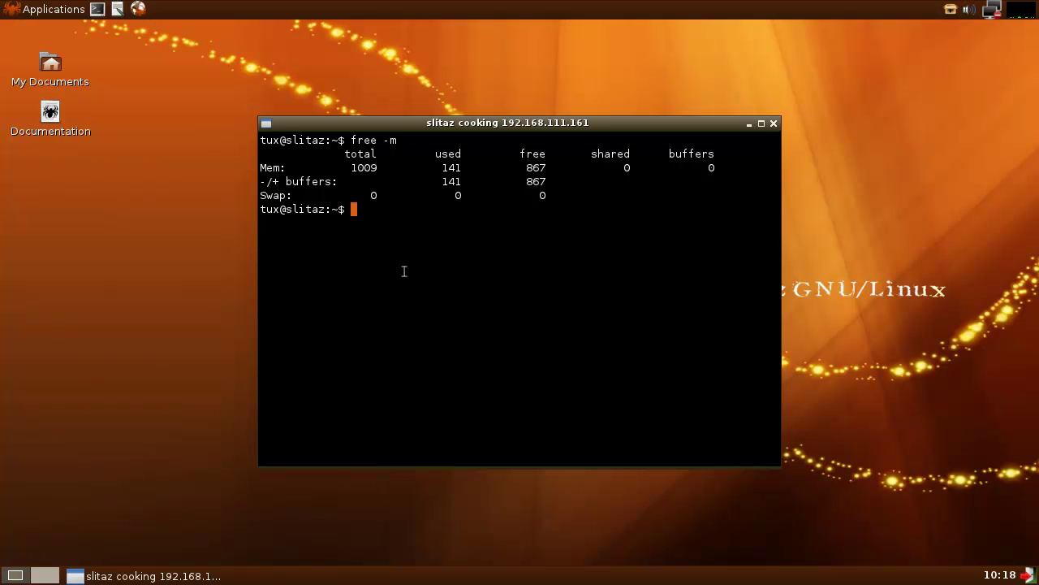
- Close the terminal and open wlan0's configuration with root rights to bring up Netbox Manager
left_click(776, 124)
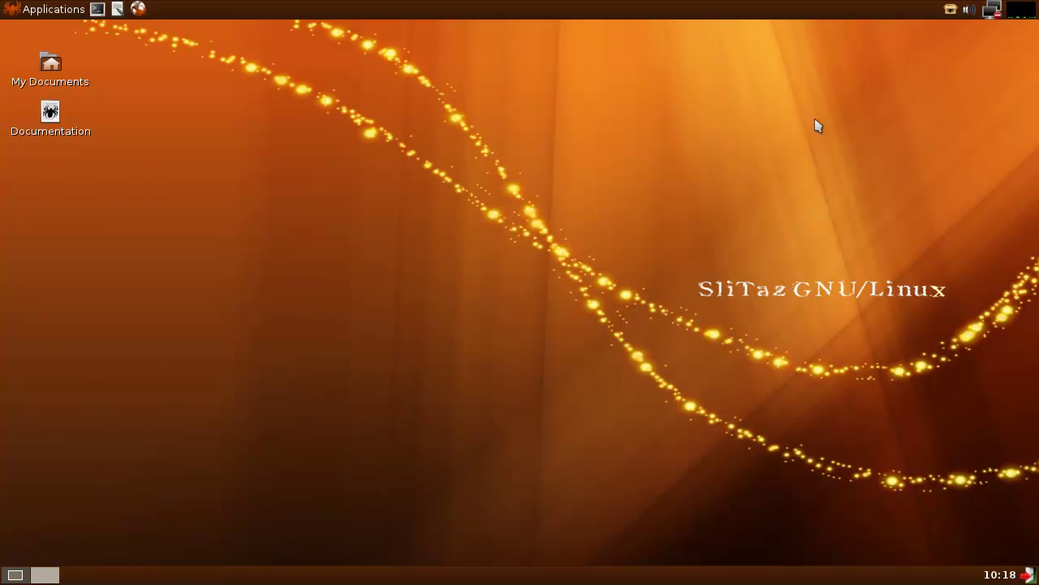
left_click(992, 11)
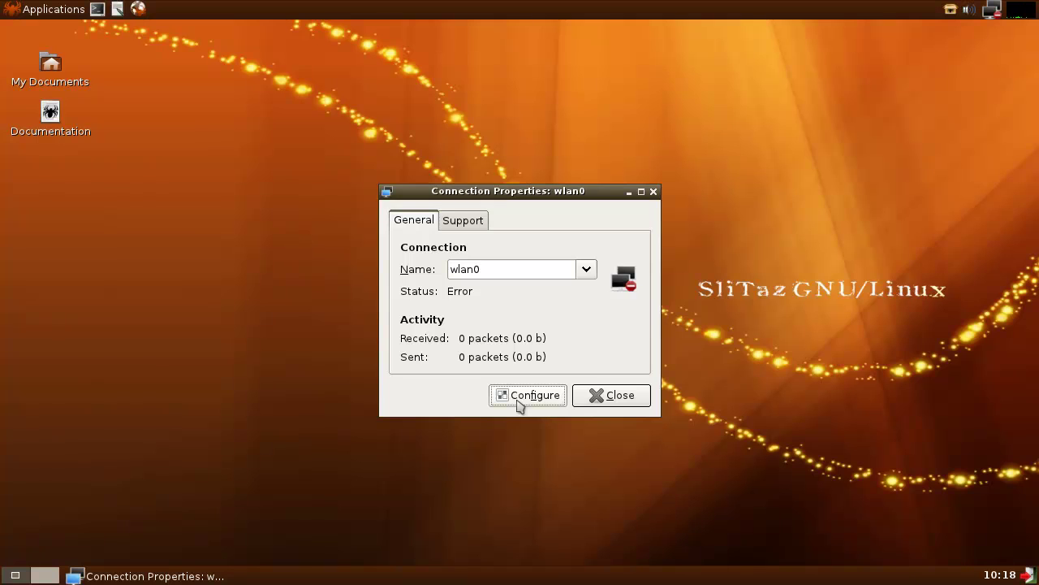
left_click(525, 396)
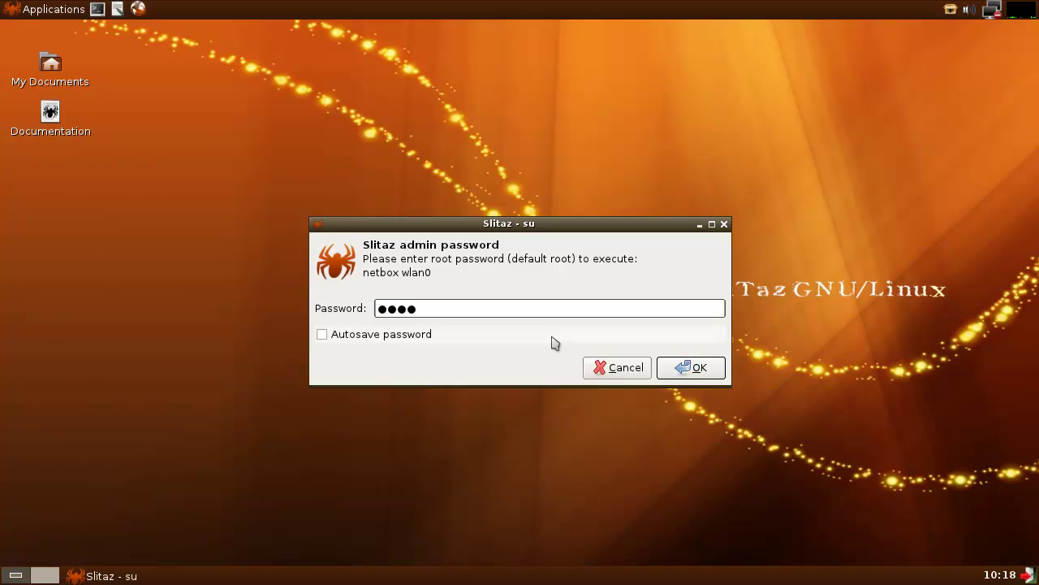
left_click(700, 368)
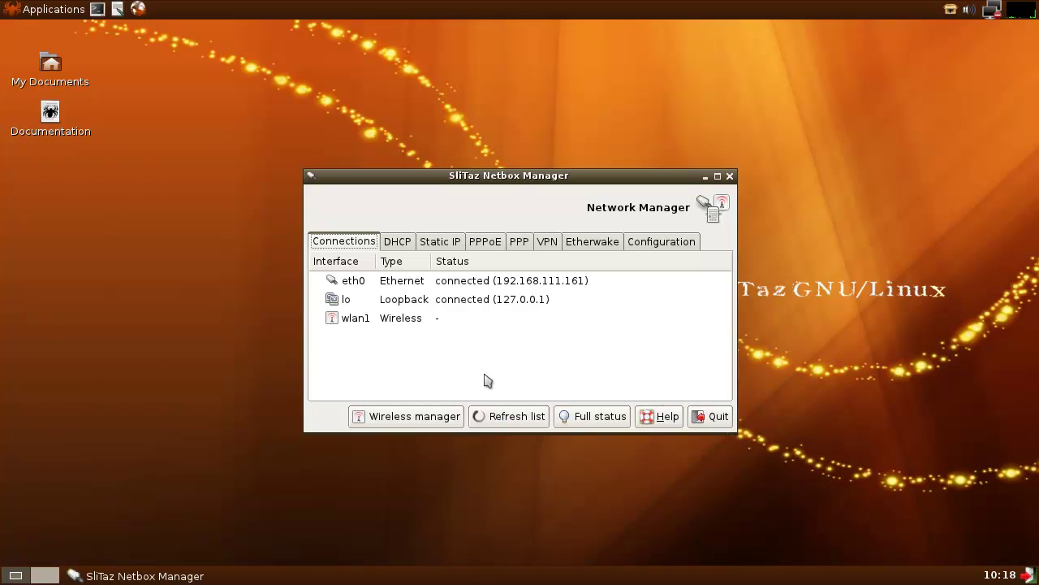
- Select wlan1 in Wireless manager and submit a WEP key to connect to DV201AM
left_click(374, 318)
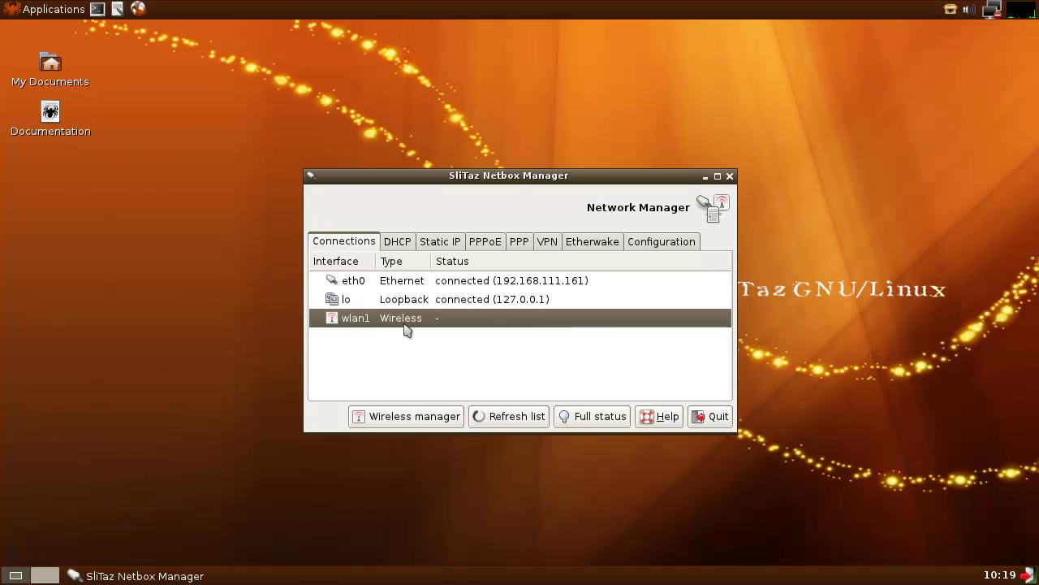
left_click(412, 428)
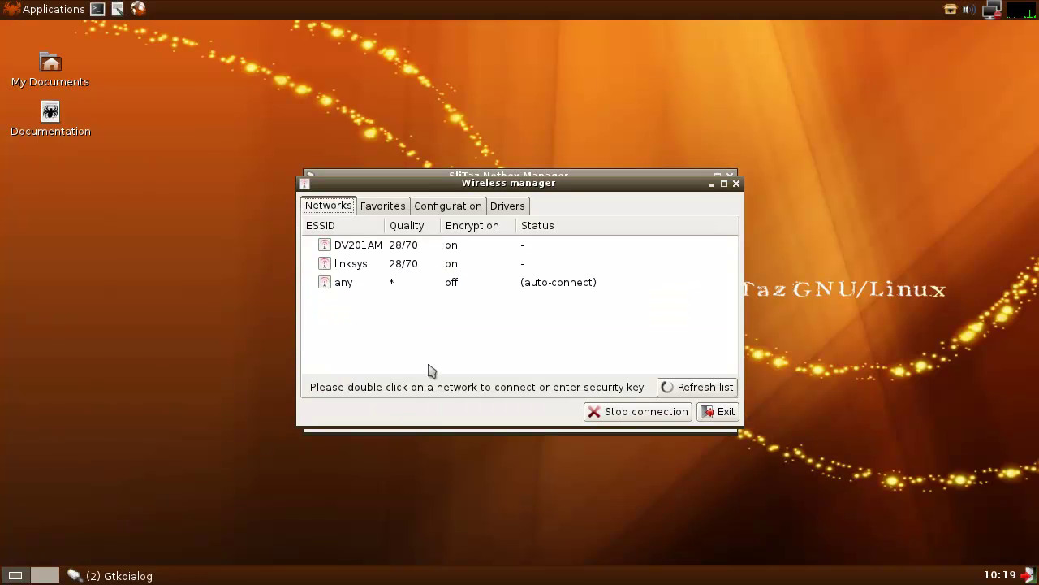
left_click(386, 247)
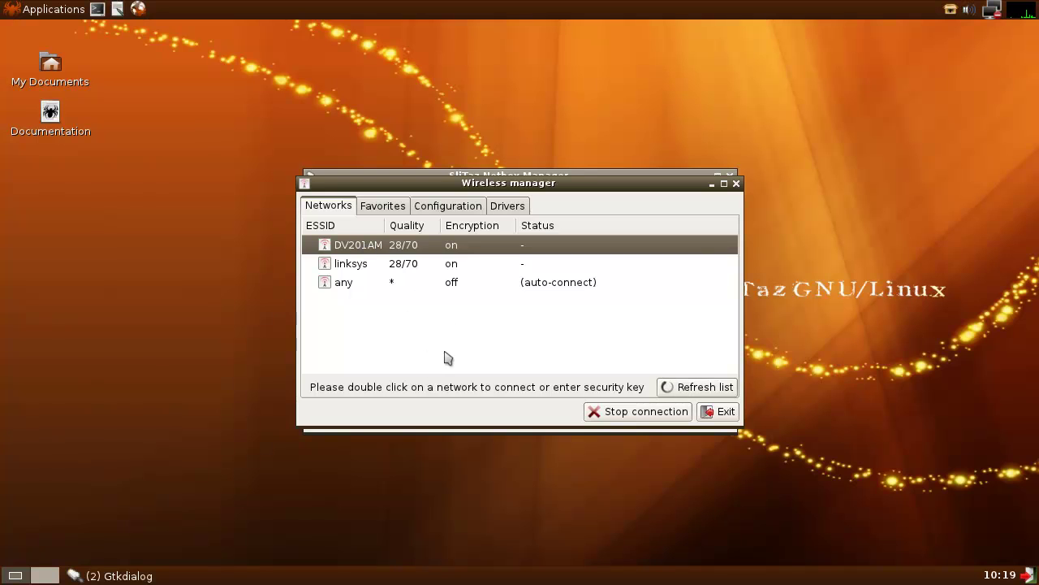
key("Return")
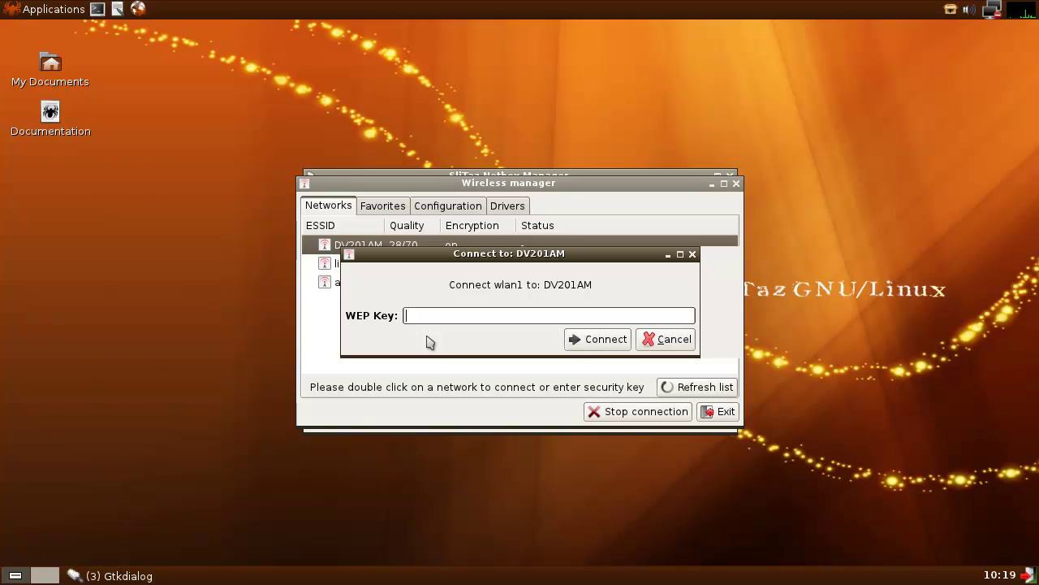
left_click(446, 316)
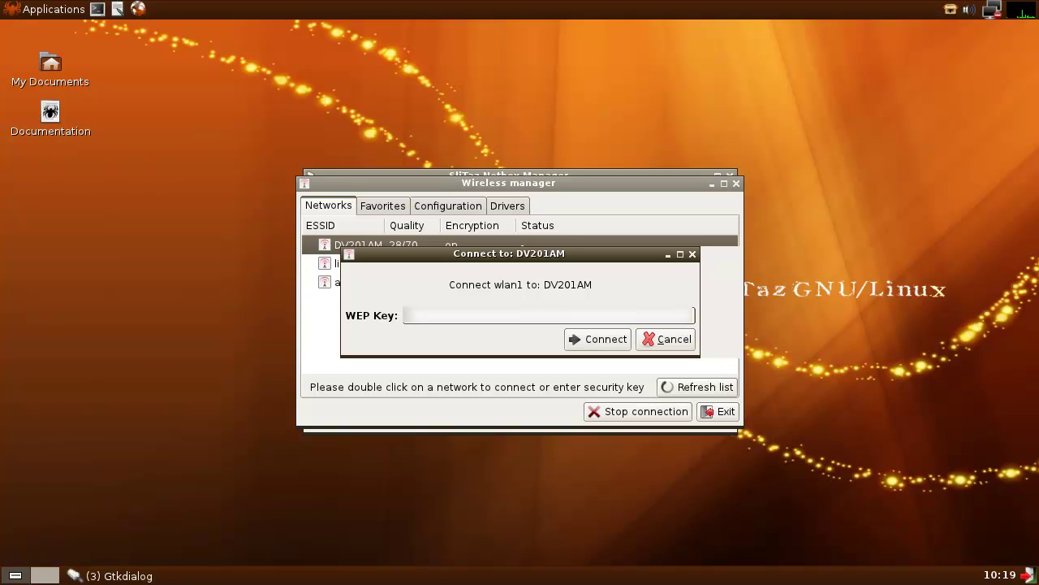
type("abcdefghijk")
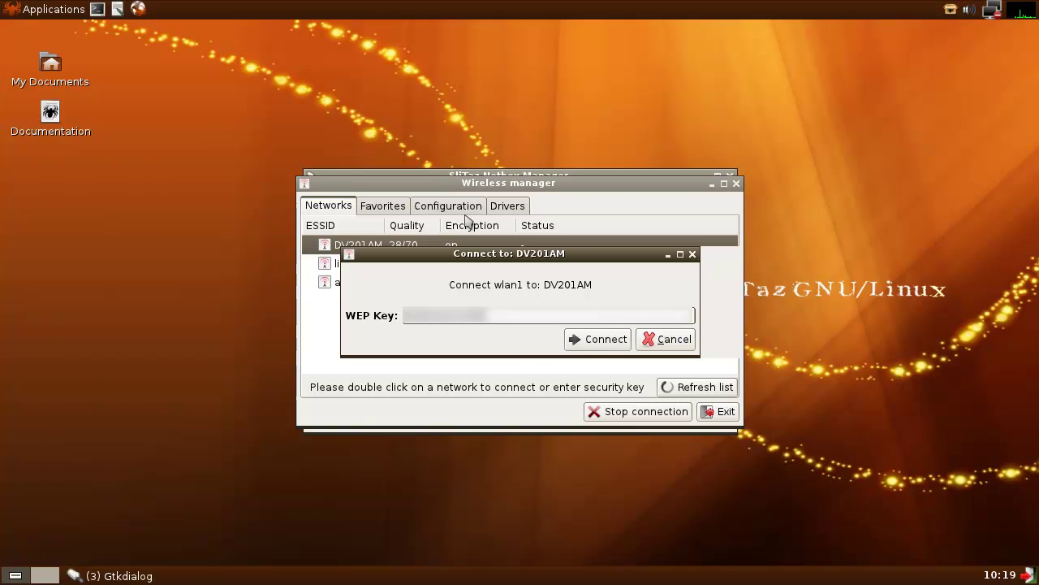
left_click(595, 346)
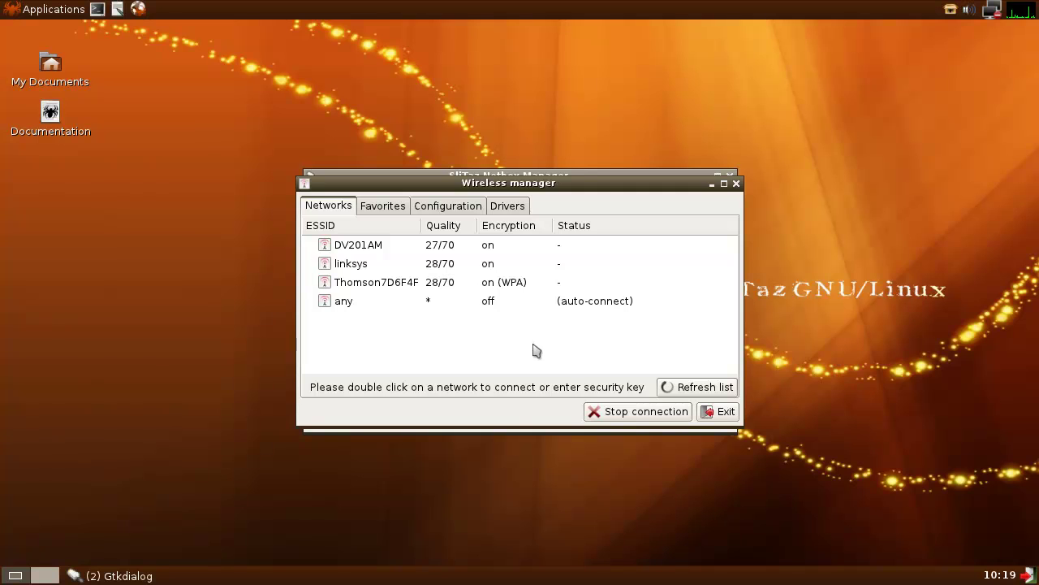
- Rescan networks, set the key type to WPA and start the wlan1 connection
left_click(670, 390)
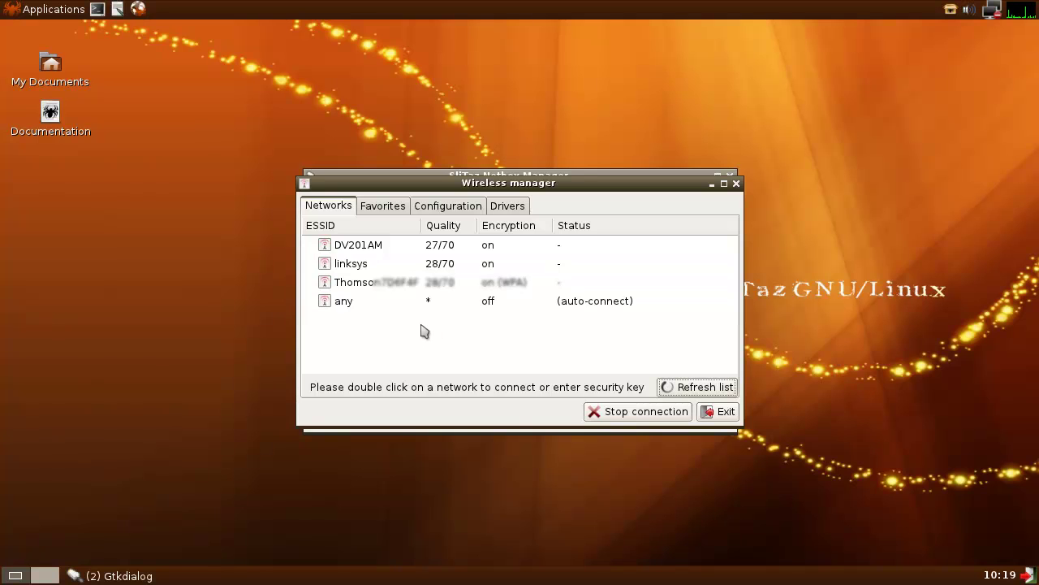
left_click(436, 213)
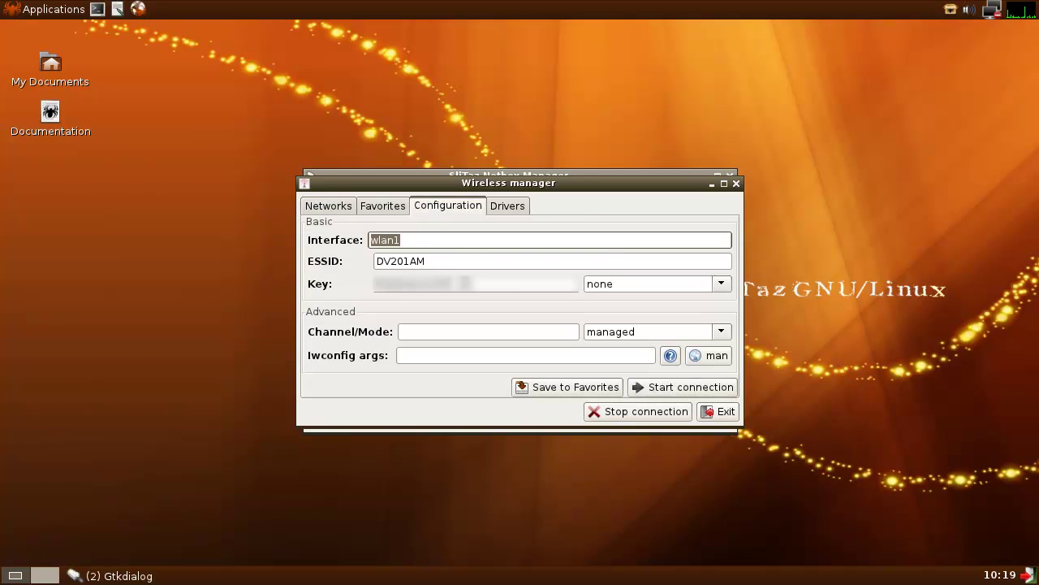
left_click(722, 283)
left_click(607, 332)
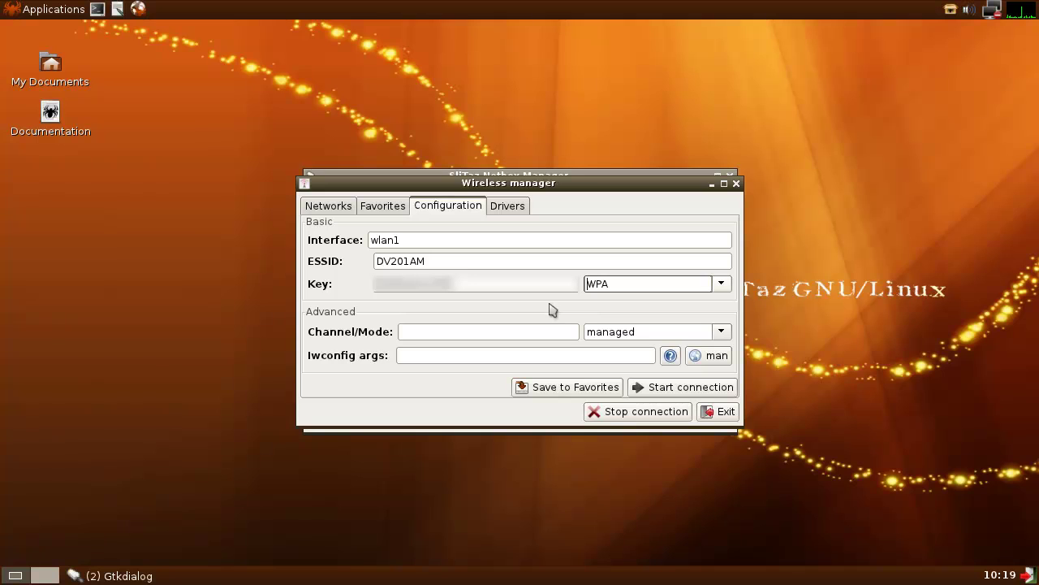
left_click(668, 390)
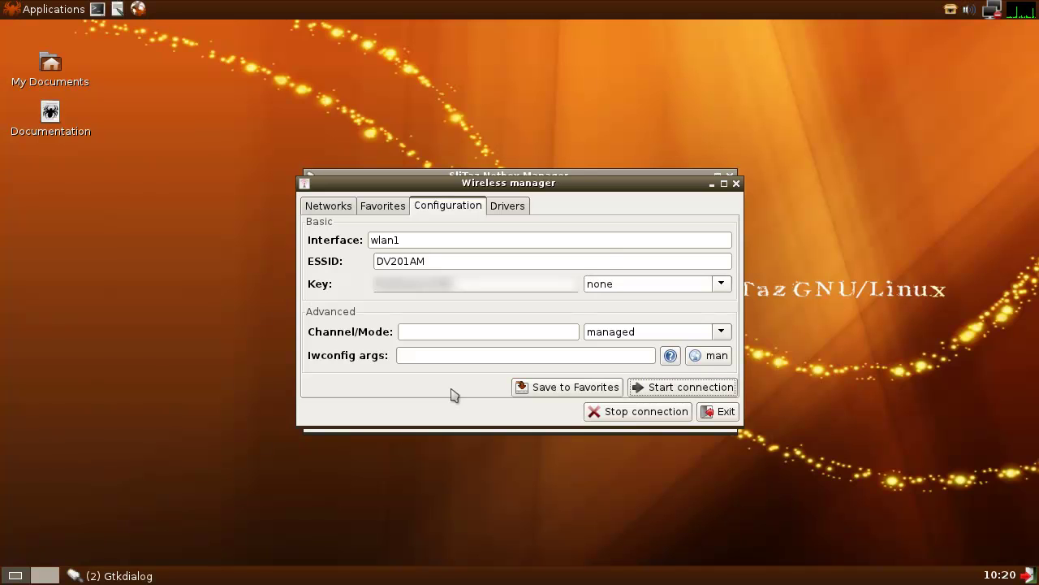
- Browse the Networks and Favorites tabs, then return to the Configuration tab
left_click(329, 205)
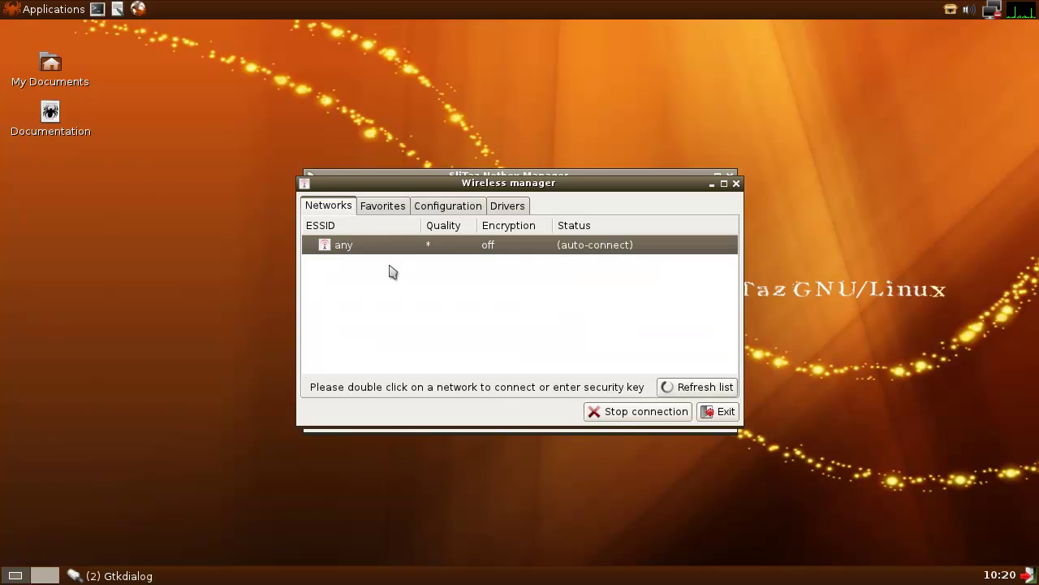
left_click(404, 209)
left_click(430, 206)
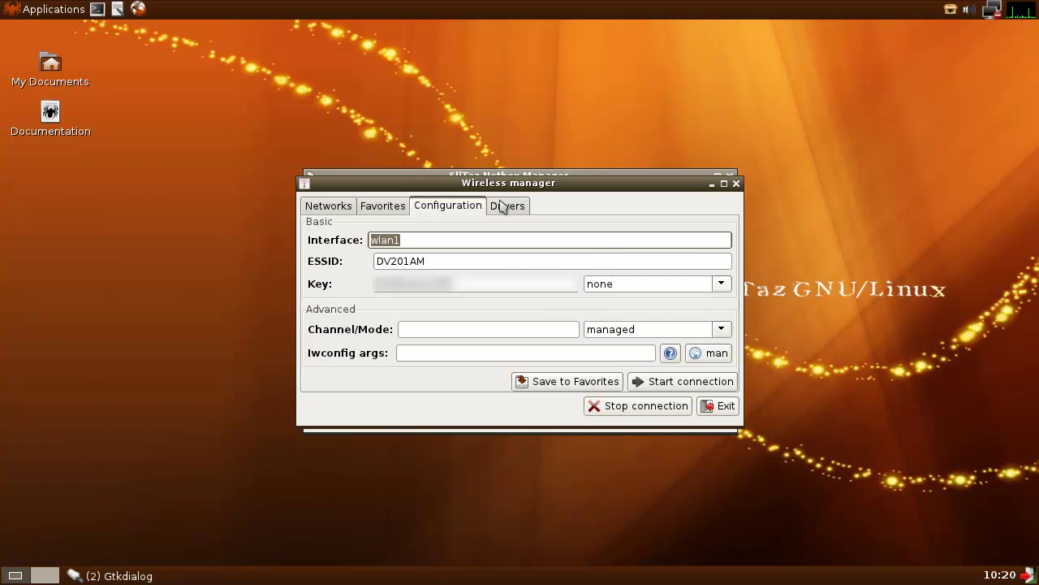
- Show the Drivers tab's Module dropdown and scroll through the module list
left_click(505, 206)
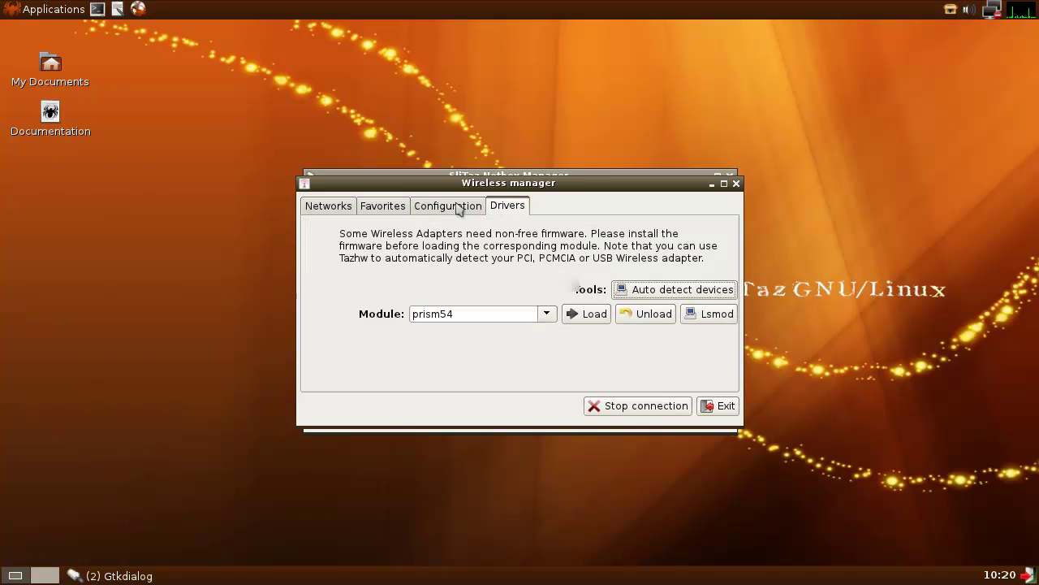
left_click(547, 315)
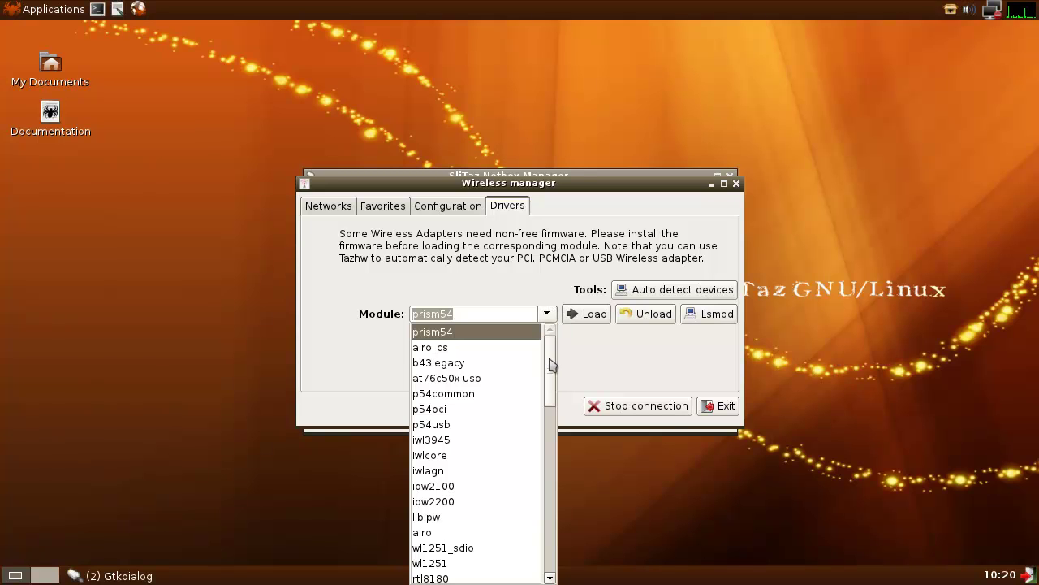
mouse_move(549, 365)
left_mouse_down()
mouse_move(553, 531)
mouse_move(552, 356)
left_mouse_up()
- Auto-detect PCI/USB devices in Tazhw box, select rt2500usb and exit the tool
left_click(585, 255)
left_click(640, 290)
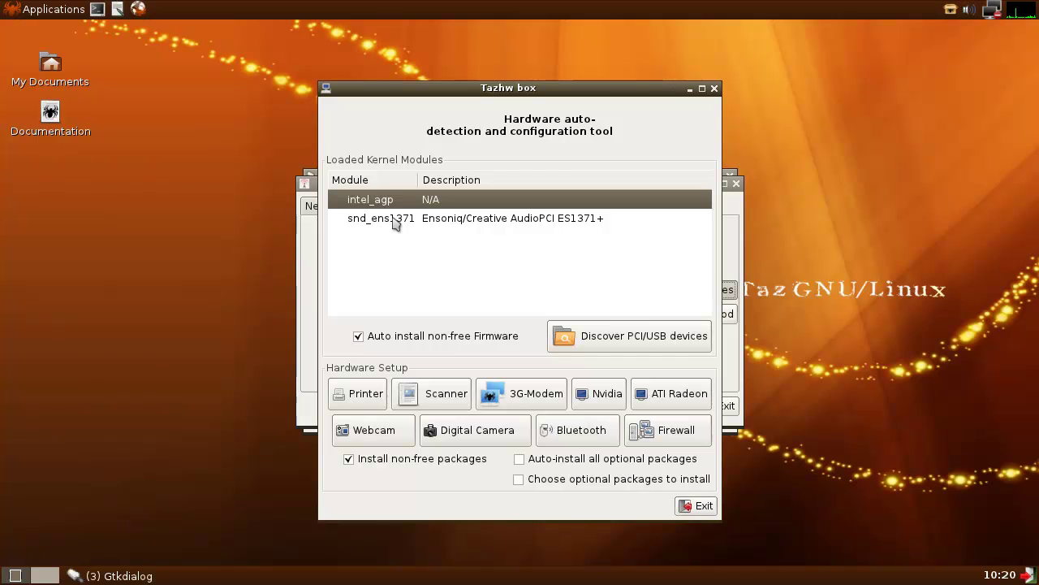
left_click(586, 342)
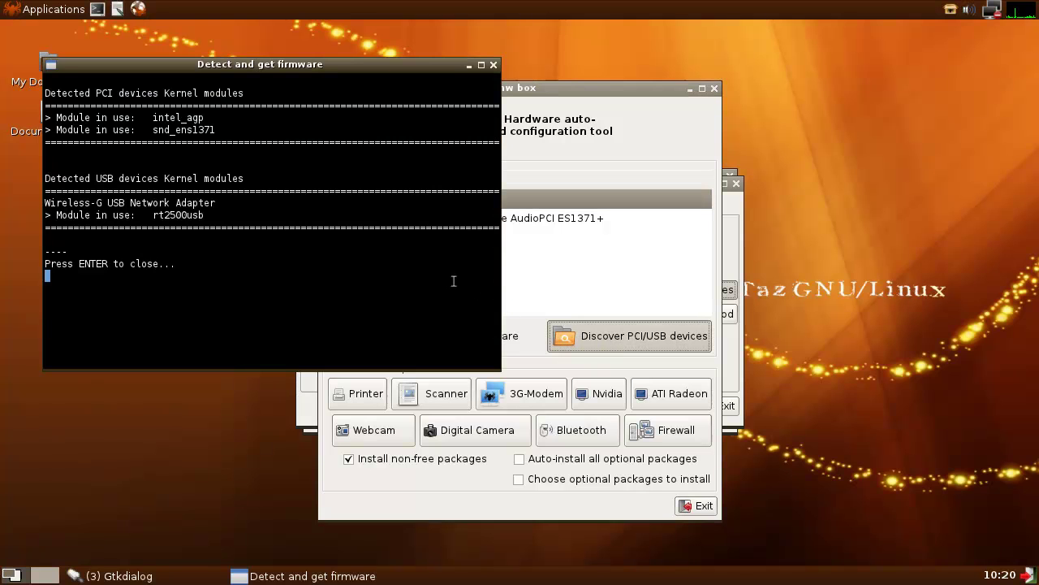
key("Return")
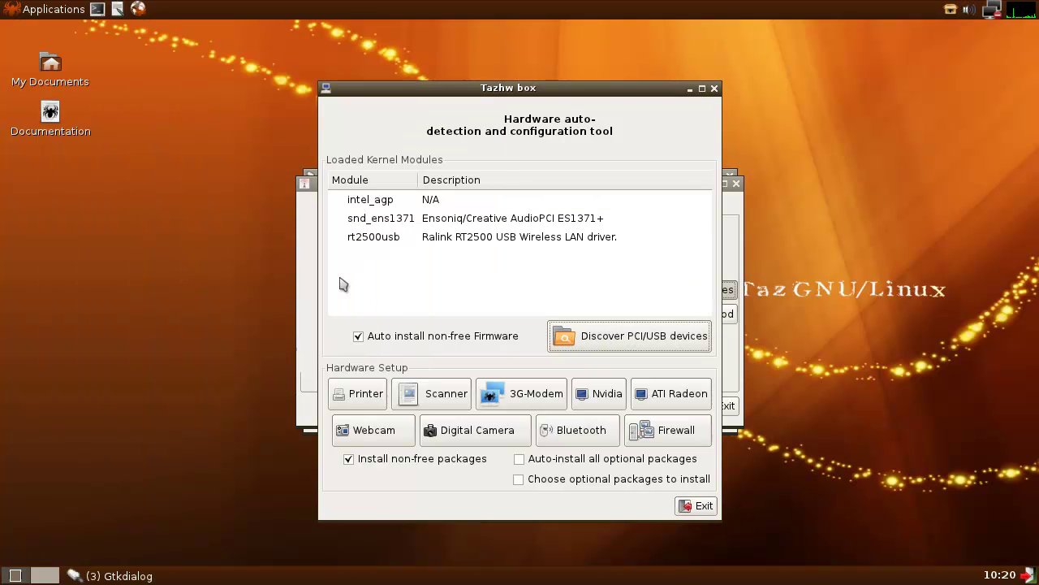
left_click(392, 242)
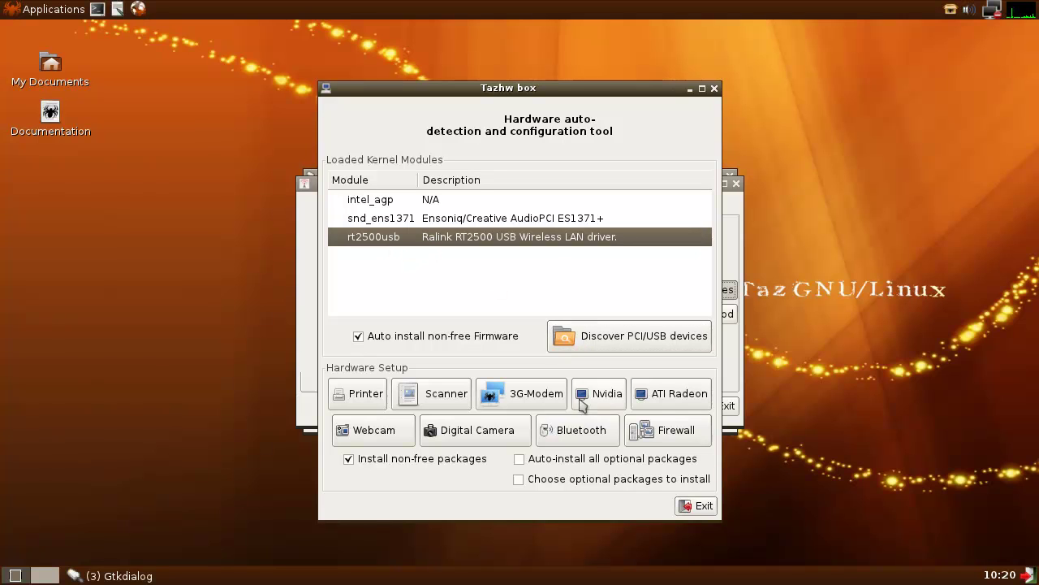
left_click(686, 505)
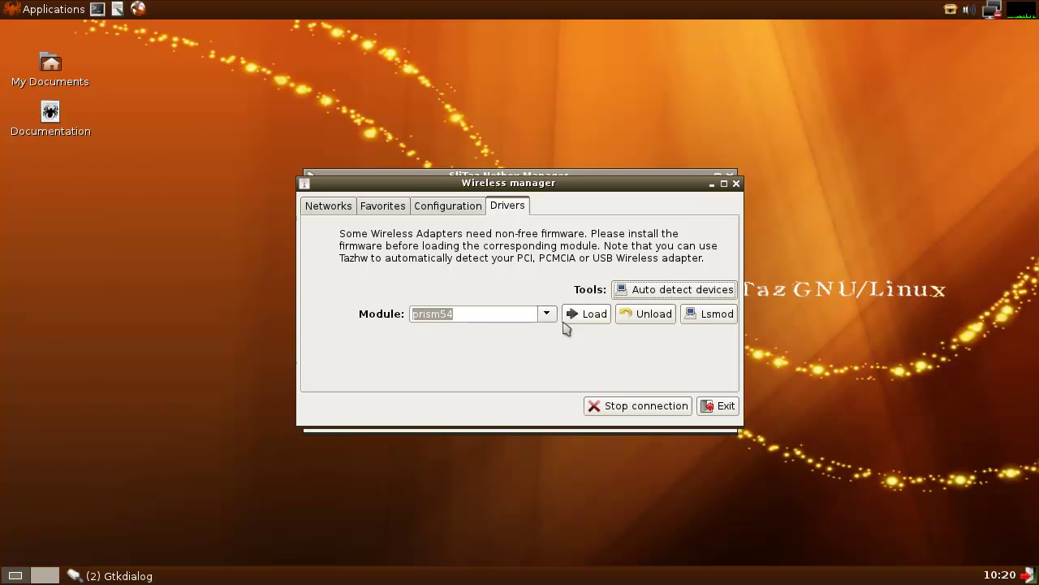
- Run hardware auto-detection again, select rt2500usb and close Tazhw box
left_click(546, 315)
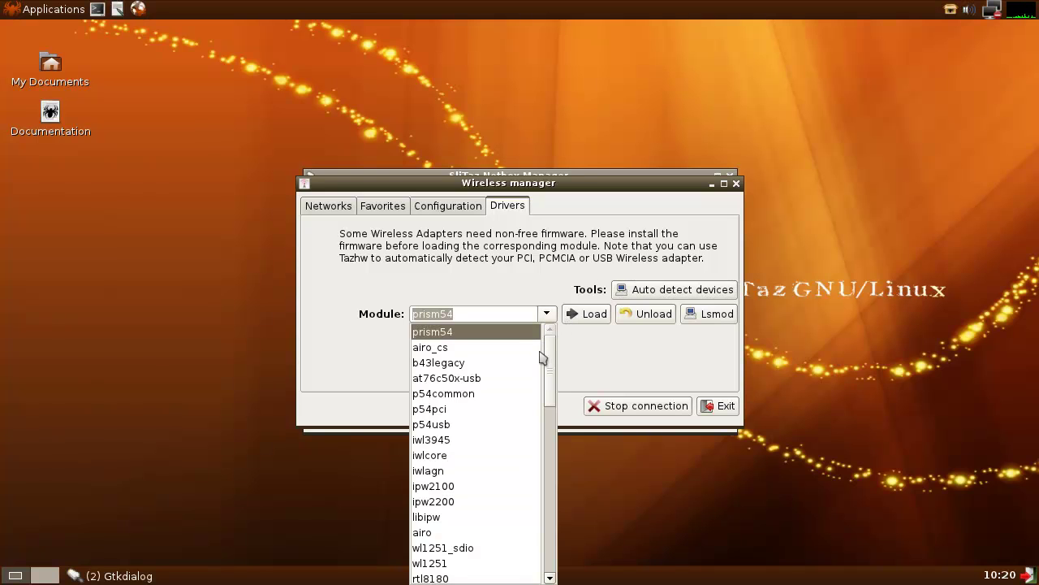
left_click(662, 292)
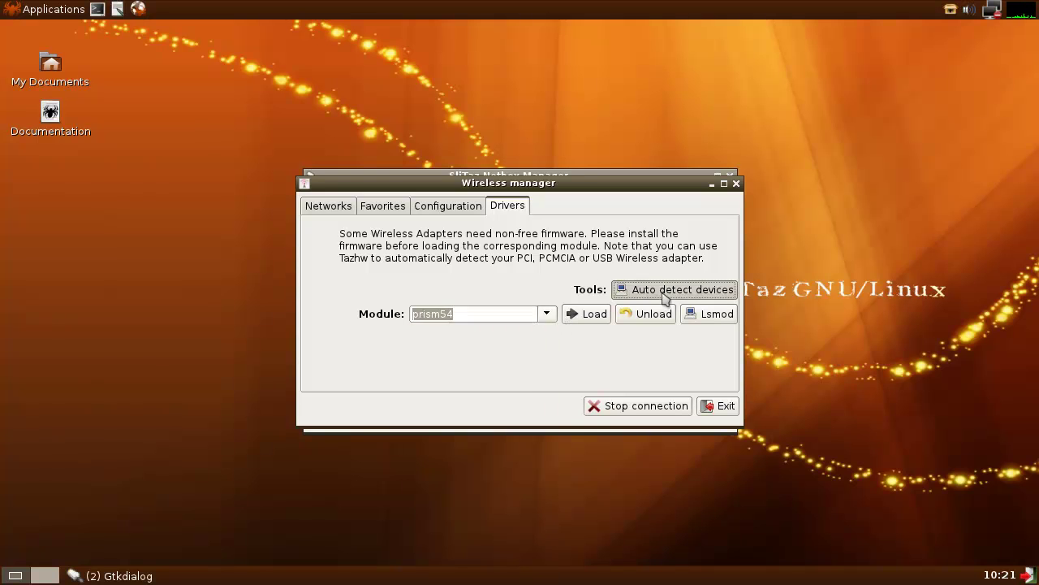
left_click(662, 293)
left_click(479, 240)
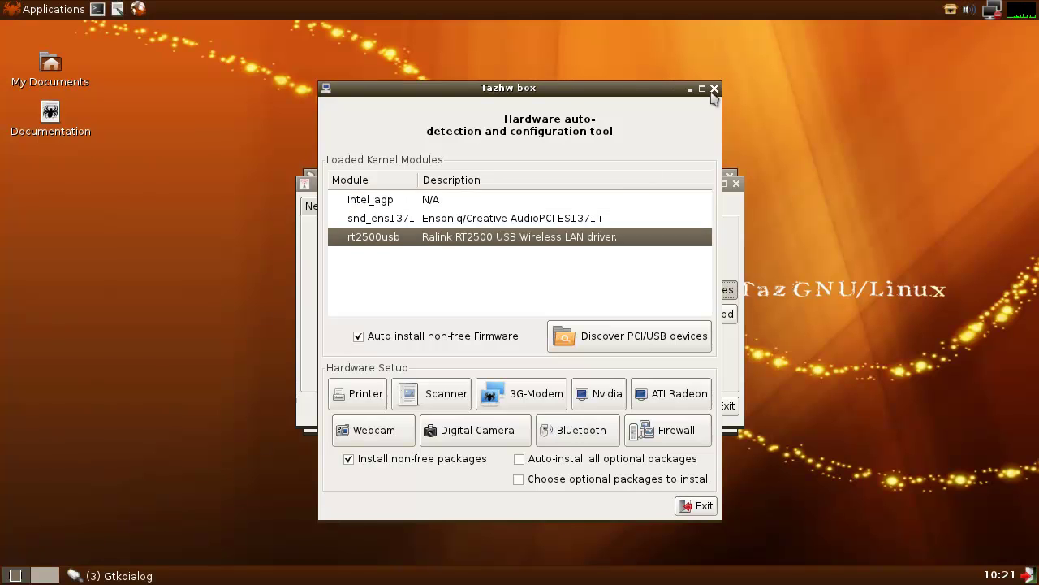
left_click(714, 88)
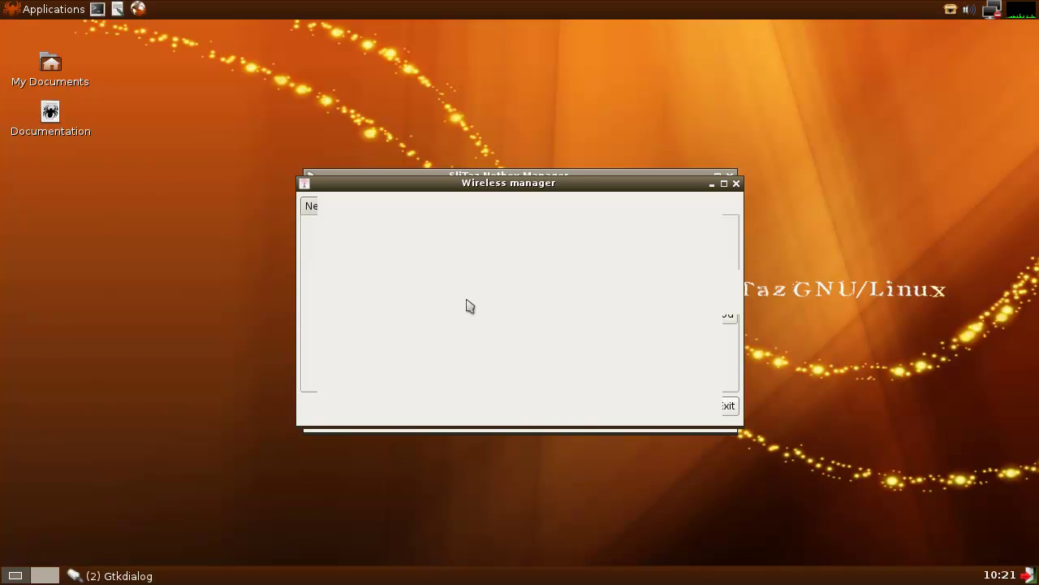
- Choose rt2500usb from the Drivers tab's Module dropdown
left_click(547, 315)
left_click_drag(550, 363, 550, 497)
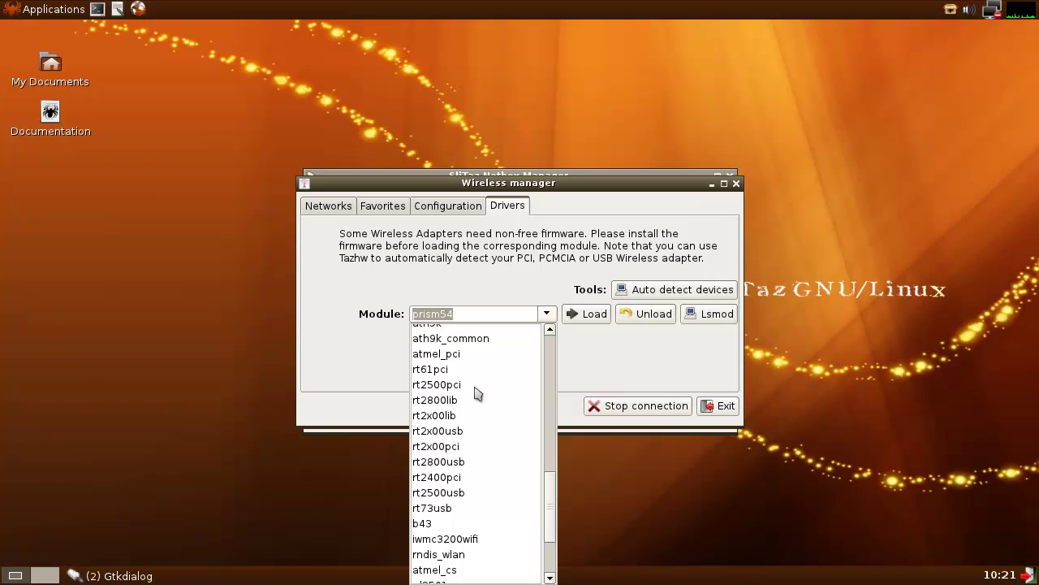
left_click(451, 492)
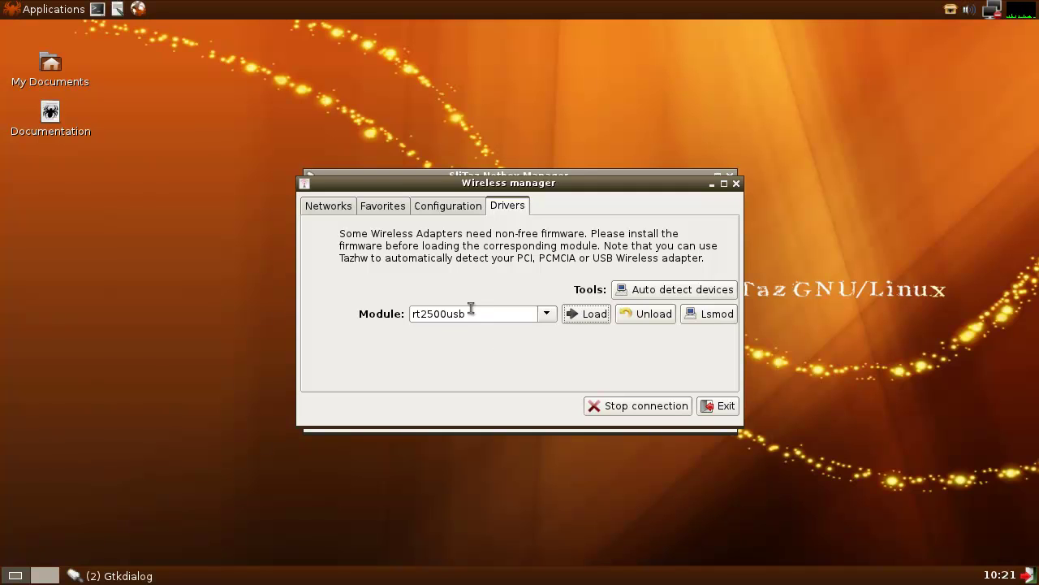
- Set the key type to WPA on the Configuration tab
left_click(438, 205)
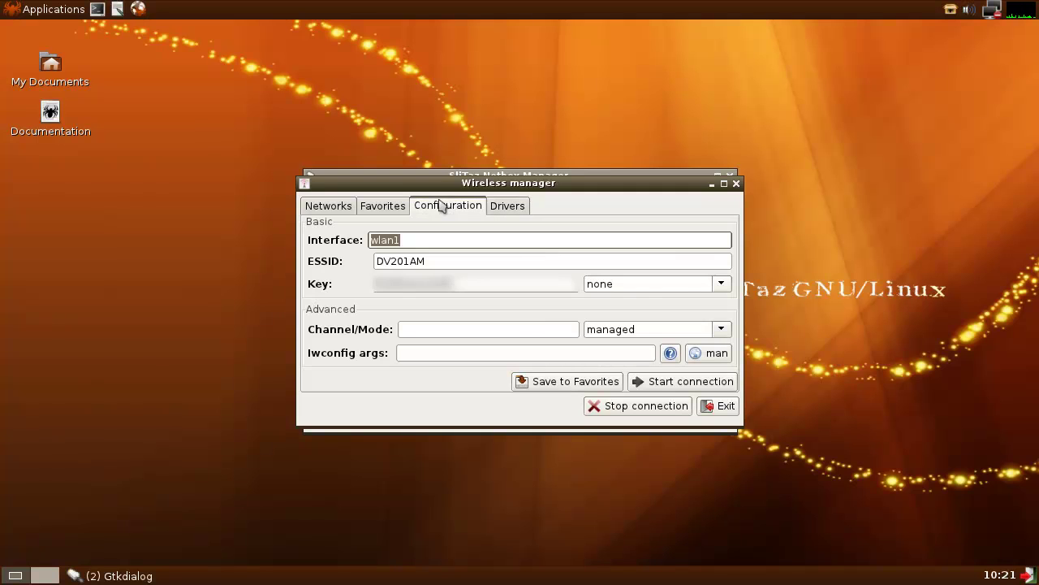
left_click(692, 285)
left_click(721, 284)
left_click(656, 333)
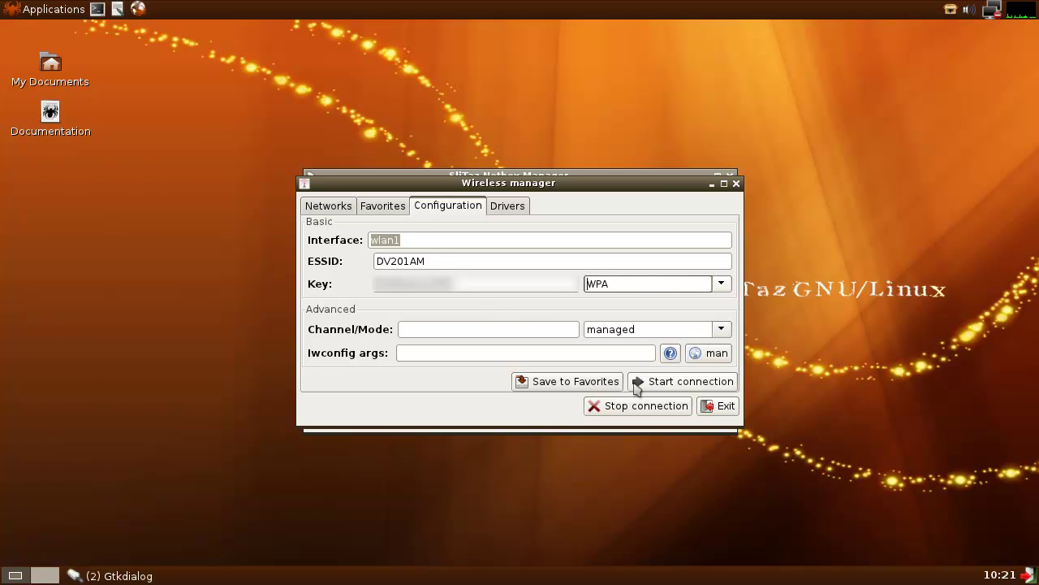
- Close Wireless manager, refresh wlan1's status in Netbox Manager, then quit it
left_click(336, 205)
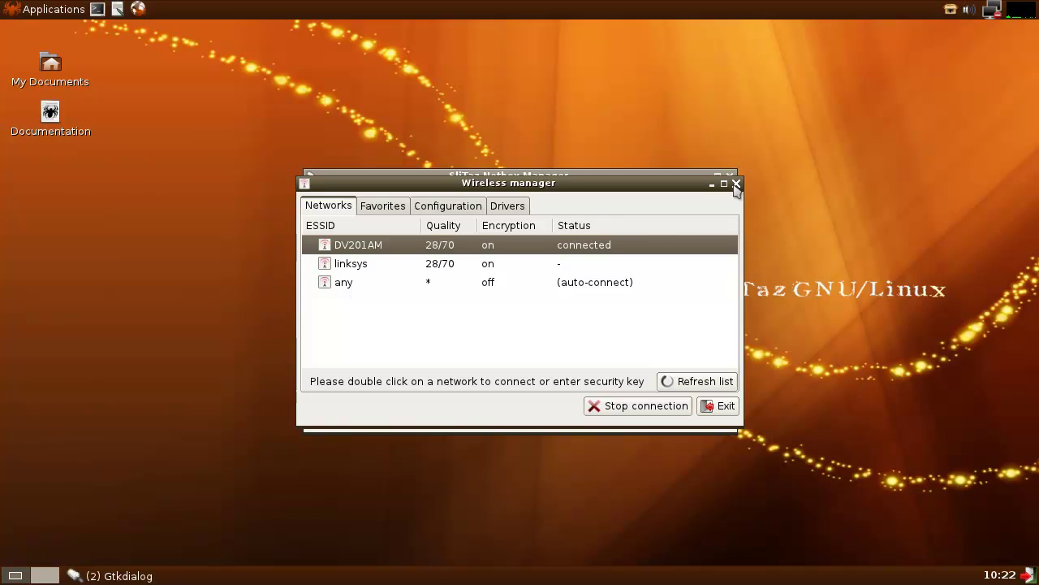
left_click(736, 185)
left_click(401, 323)
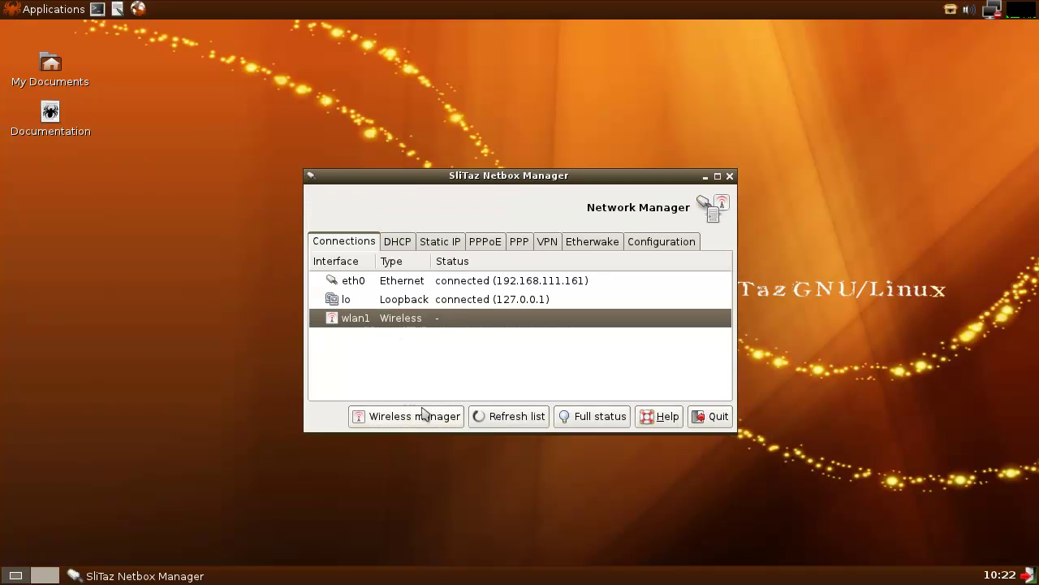
left_click(536, 418)
left_click(402, 325)
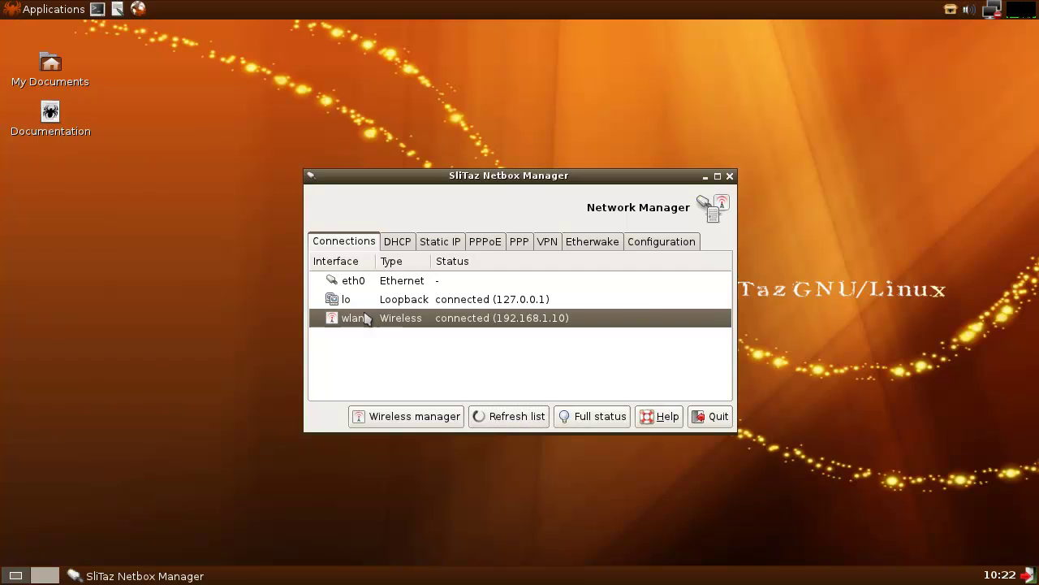
left_click(729, 175)
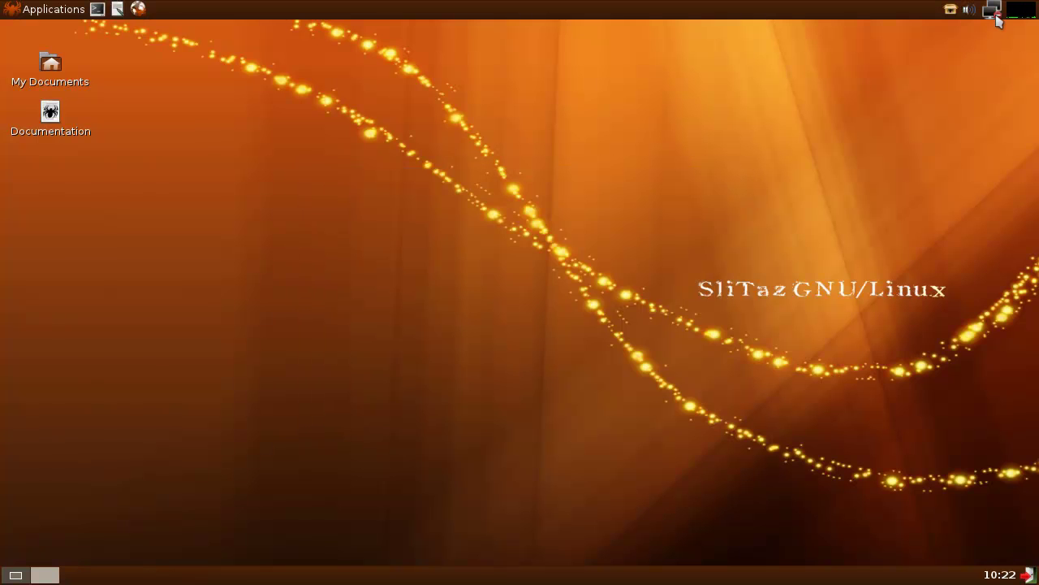
- Switch the tray connection properties from wlan0 to wlan1, then close the dialog
left_click(996, 16)
left_click(480, 270)
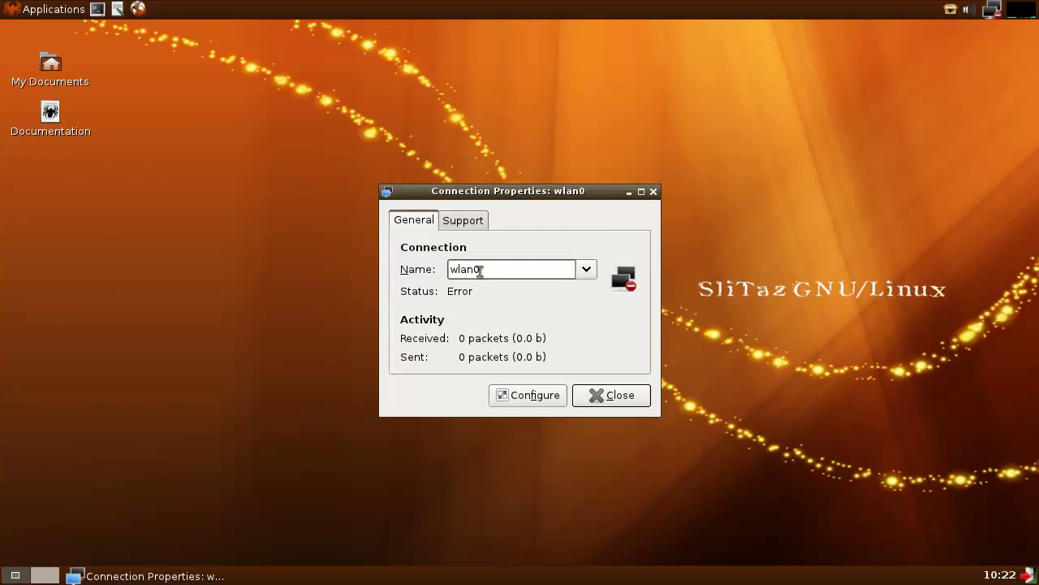
key("BackSpace")
type("1")
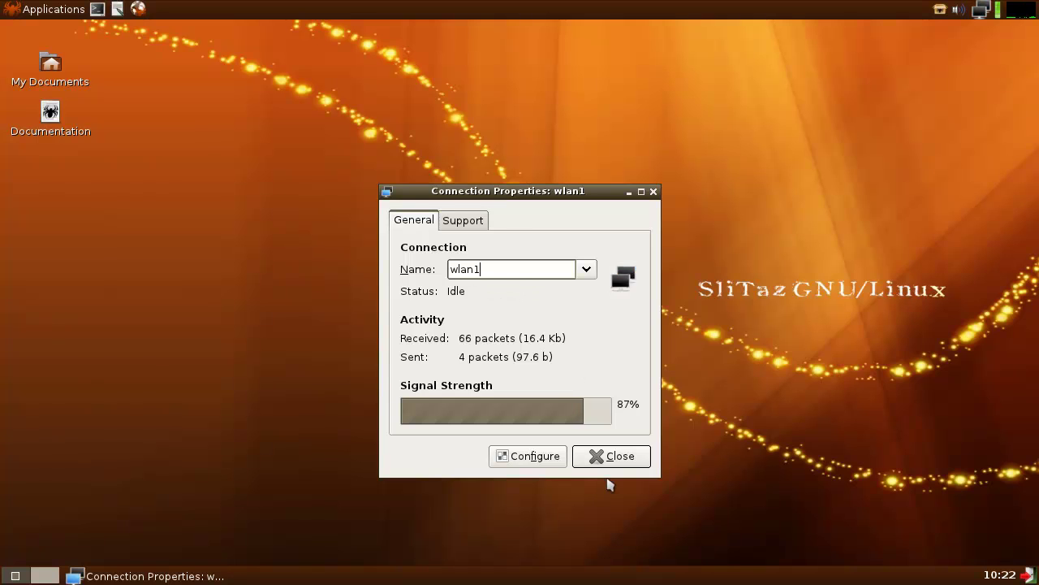
left_click(617, 455)
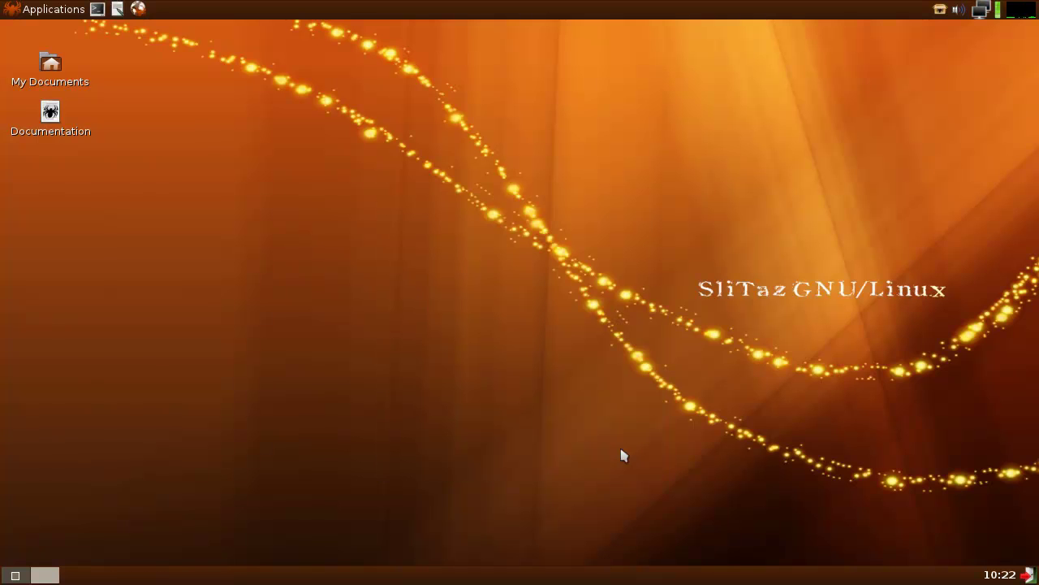
left_click(982, 11)
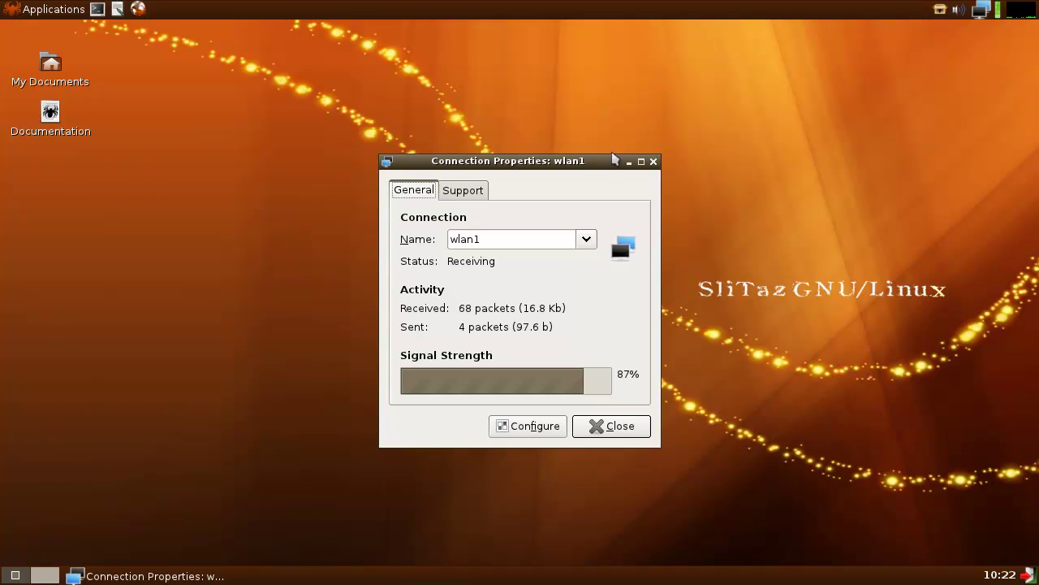
left_click(653, 161)
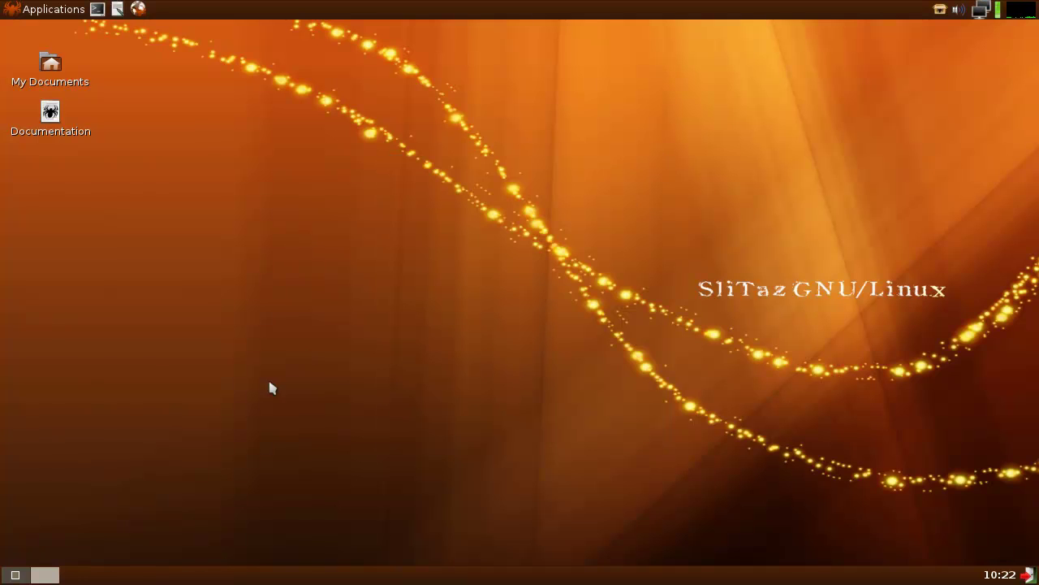
- Run man lsusb in a new terminal, which asks to install a missing browser via tazpkg
left_click(96, 10)
type("man lsusb")
key("Return")
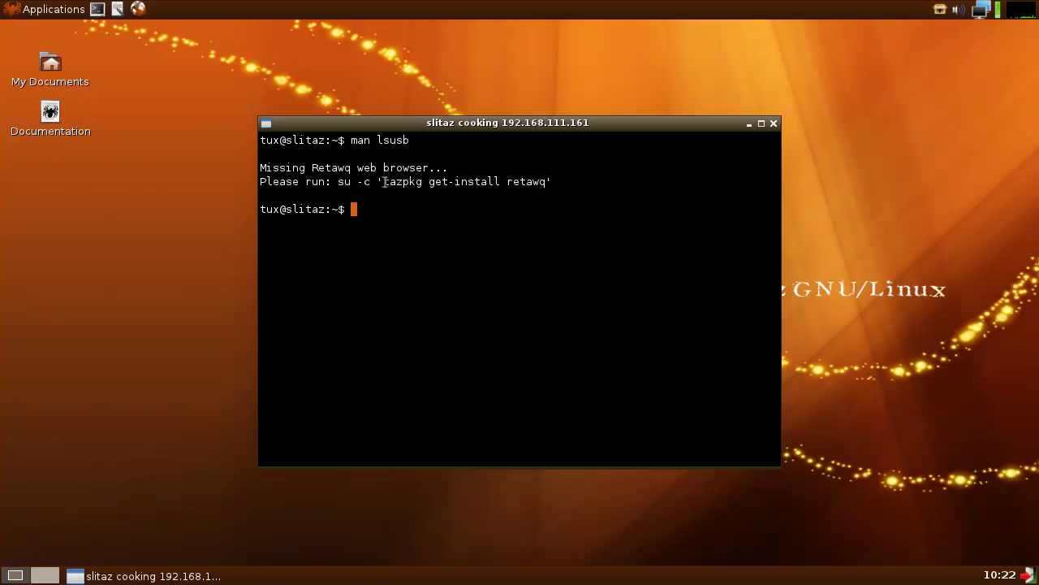
left_click_drag(385, 181, 427, 181)
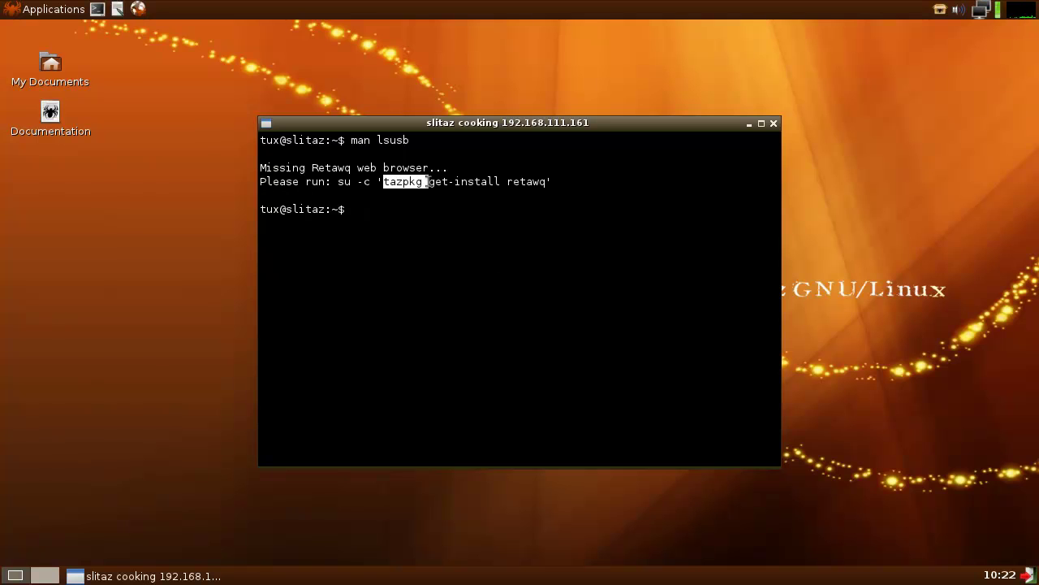
left_click(368, 209)
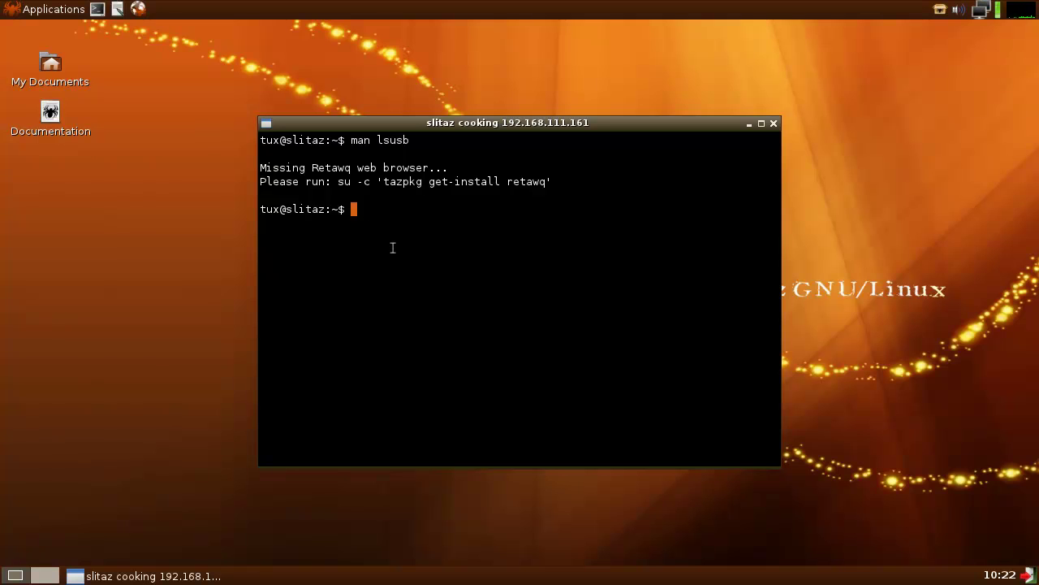
- Search the whole filesystem with find / -name sources.list and scroll through the permission errors
type("find / -name sources.list")
key("Return")
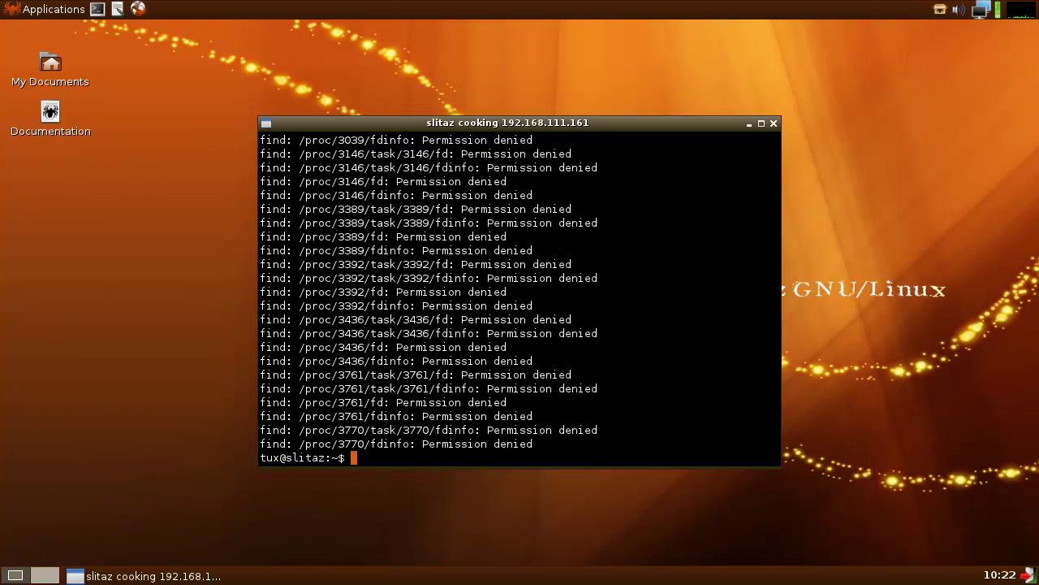
scroll(462, 353, "up", 15)
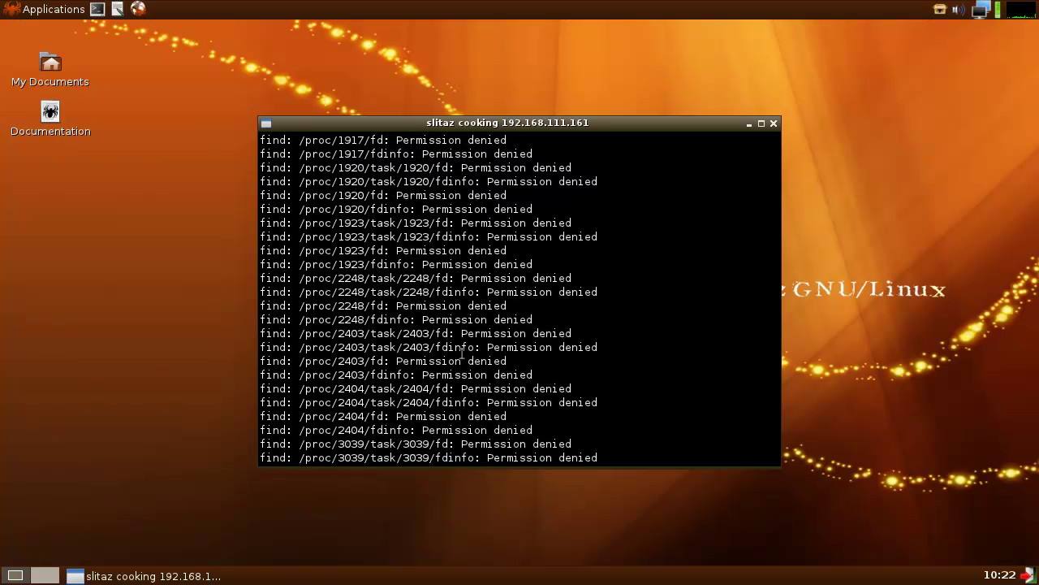
scroll(462, 352, "up", 15)
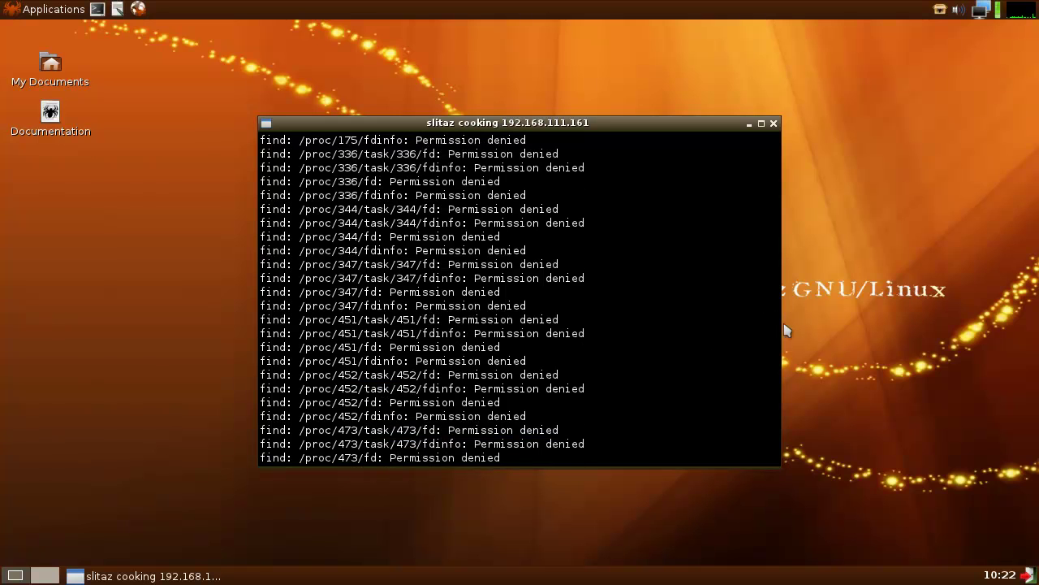
scroll(463, 353, "up", 15)
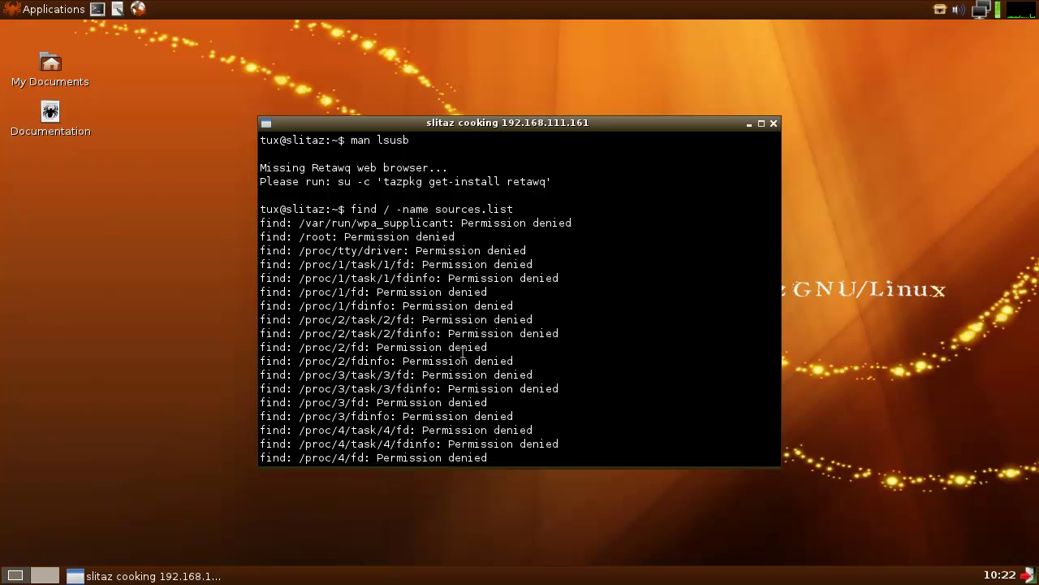
scroll(465, 352, "down", 20)
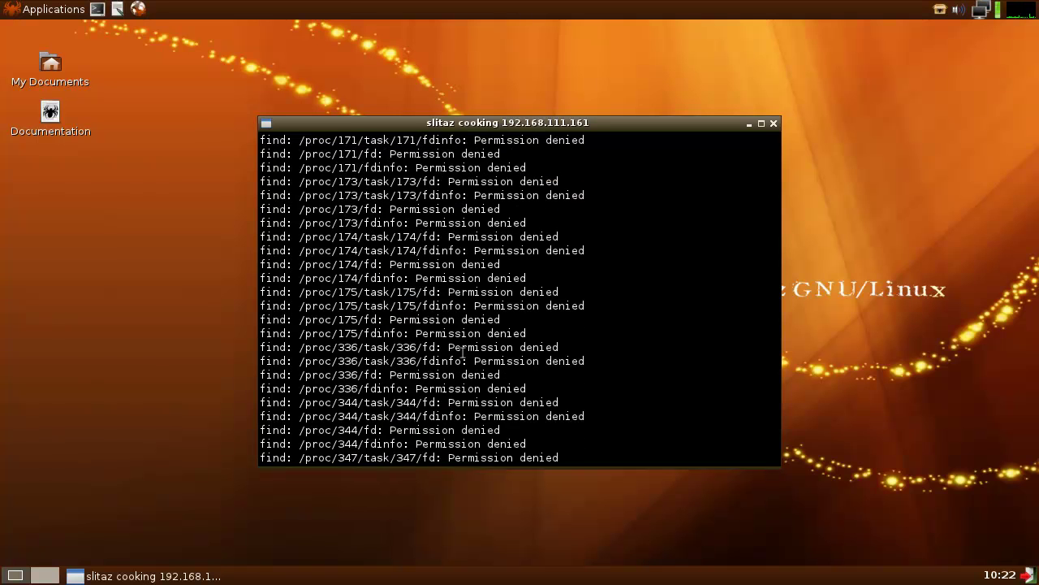
scroll(467, 352, "down", 20)
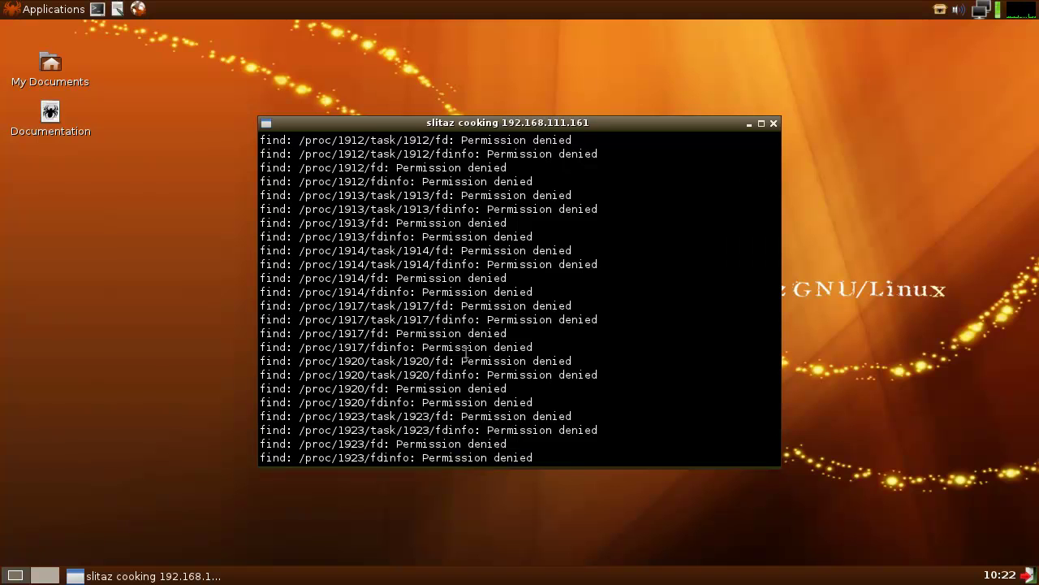
- List the /etc/ directory, then switch to root with su
type("ls /etc/")
key("Return")
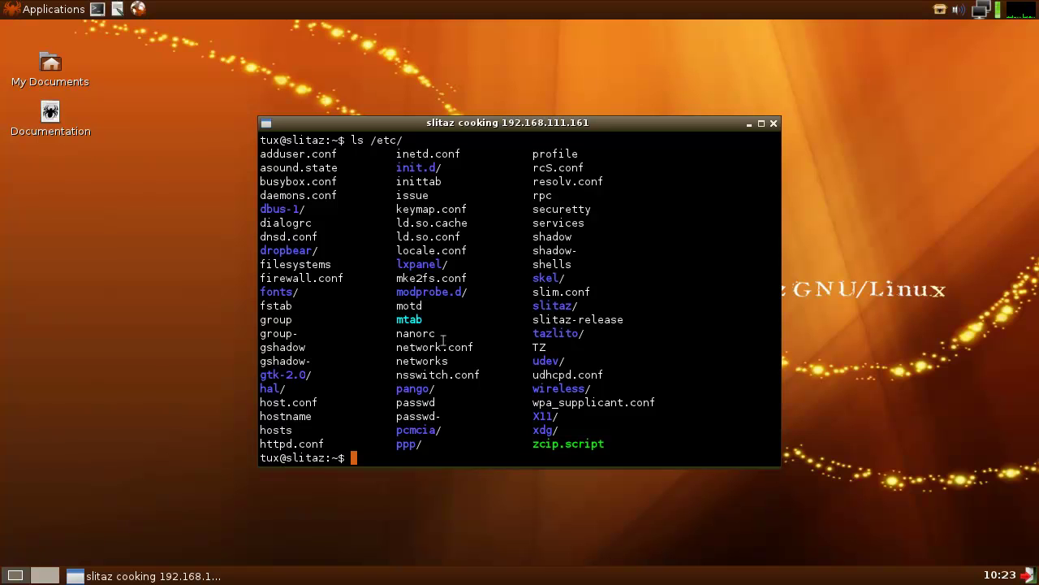
type("su")
key("Return")
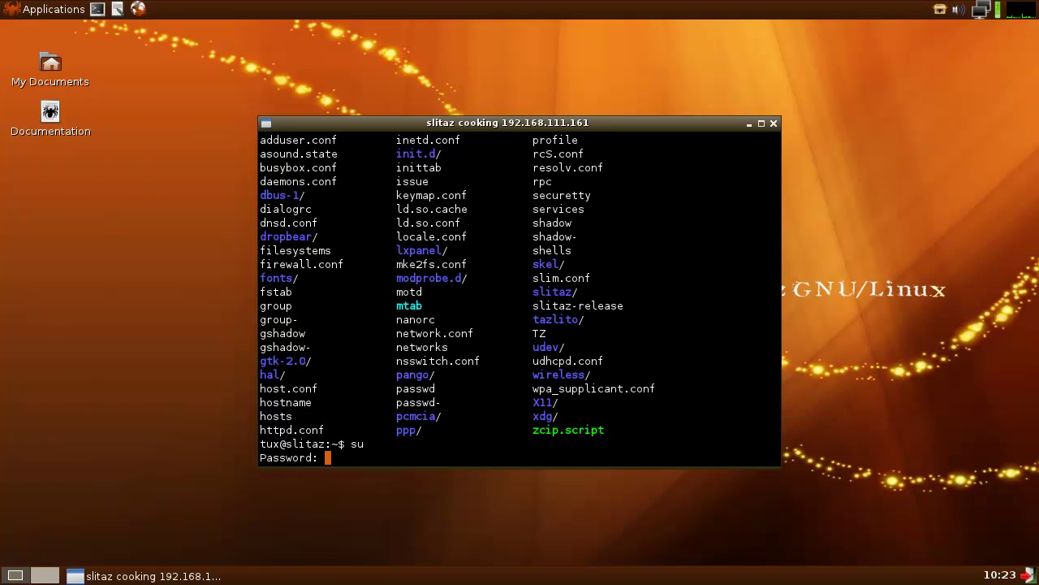
key("Return")
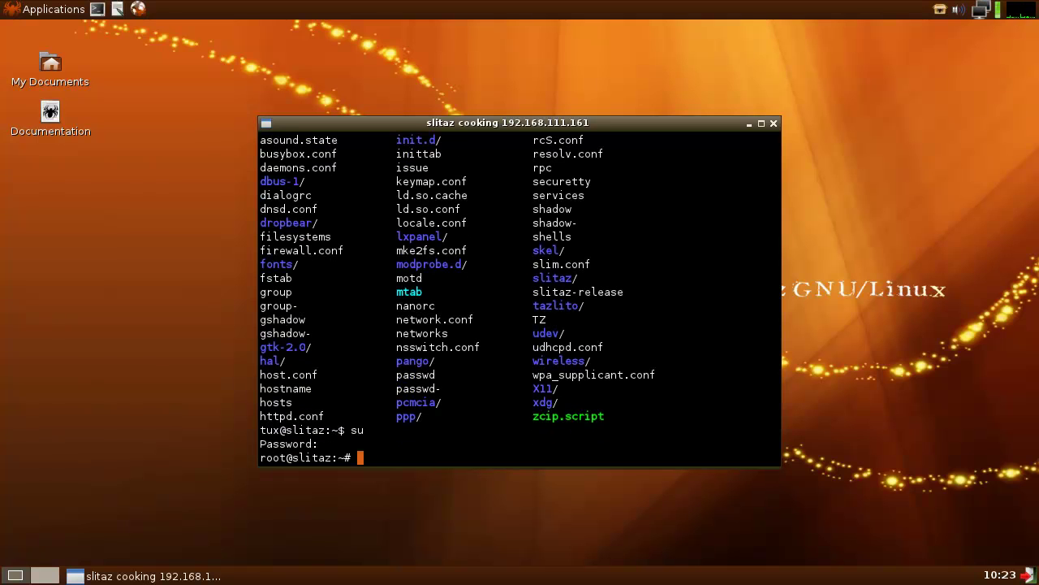
- Locate tazpkg at /usr/bin/tazpkg and run it to display its command usage list
type("find / -name tazpkg")
key("Return")
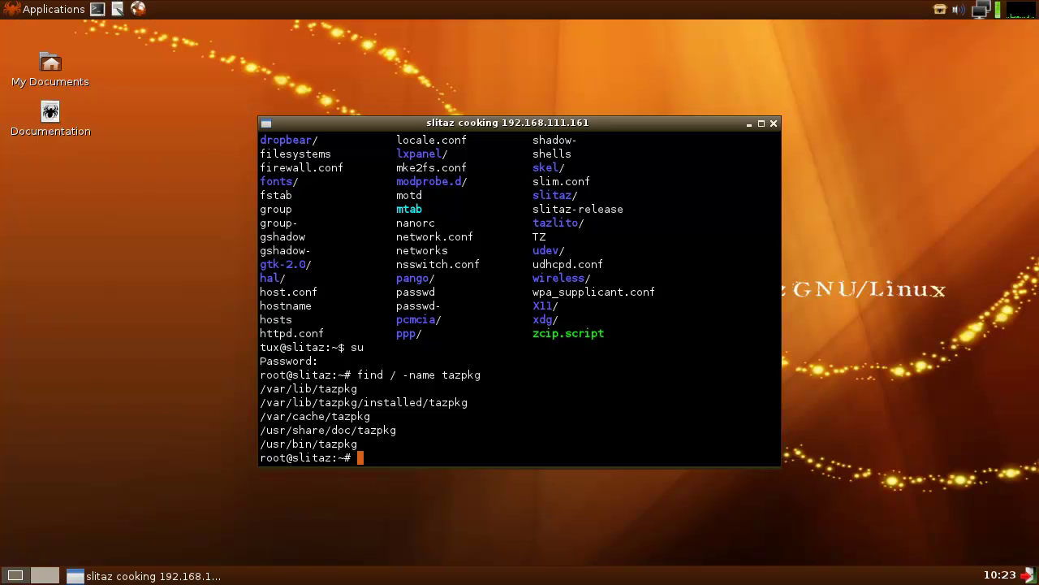
type("tazpkg")
key("Return")
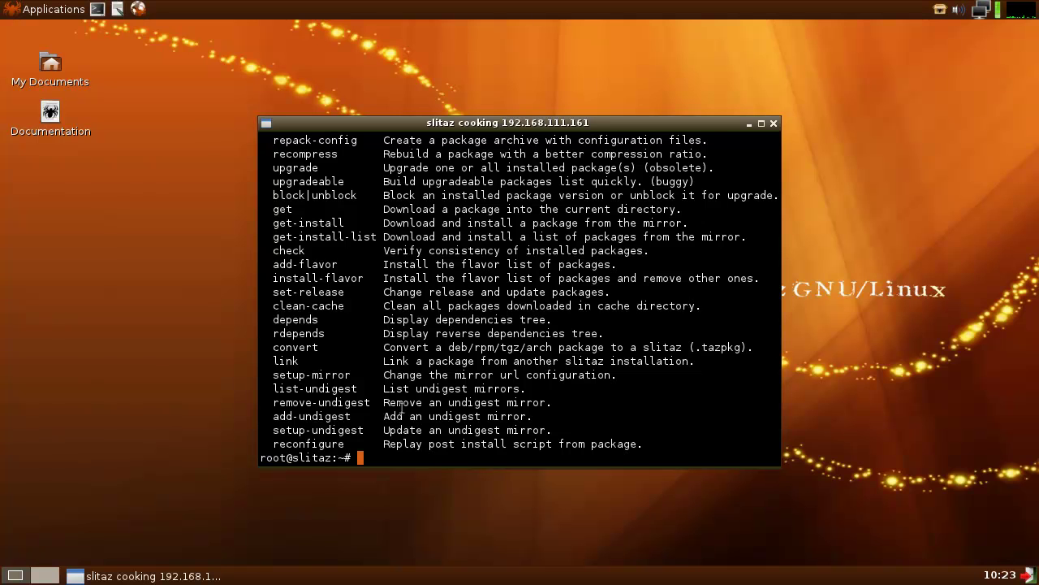
- Scroll up and down through tazpkg's help listing to review every package-manager command
scroll(401, 410, "up", 8)
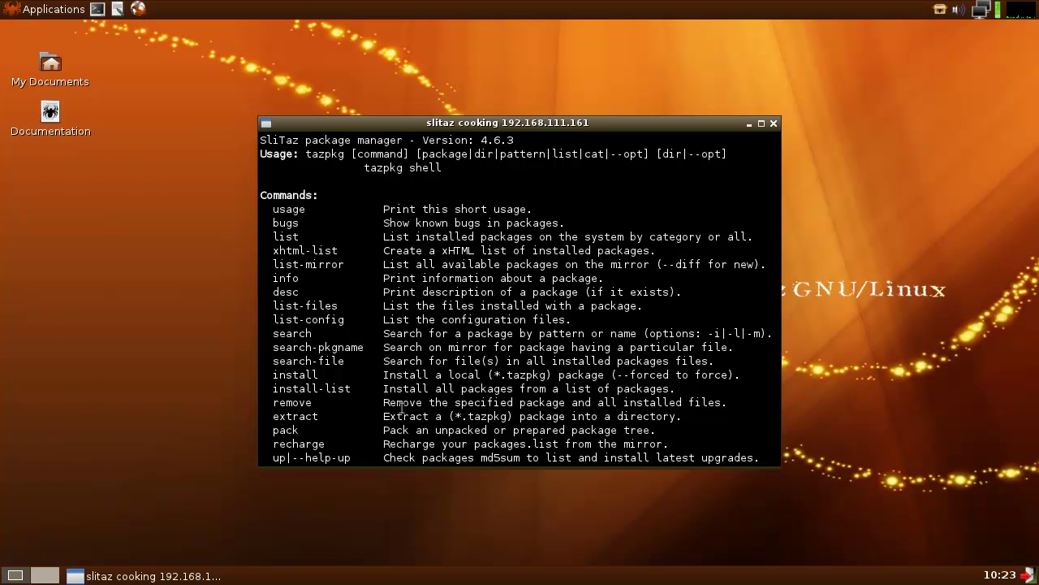
scroll(401, 405, "down", 7)
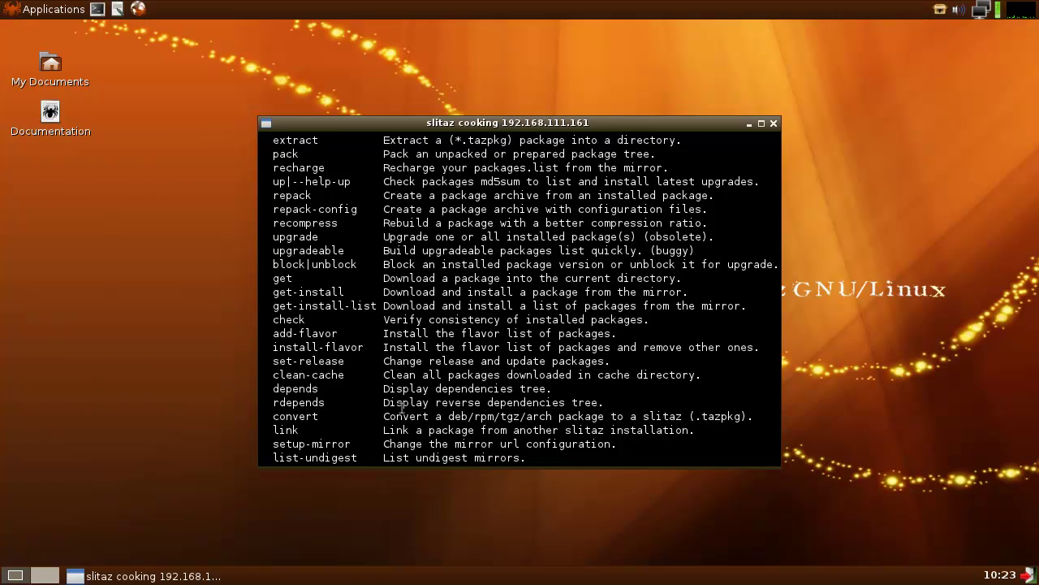
scroll(401, 408, "down", 2)
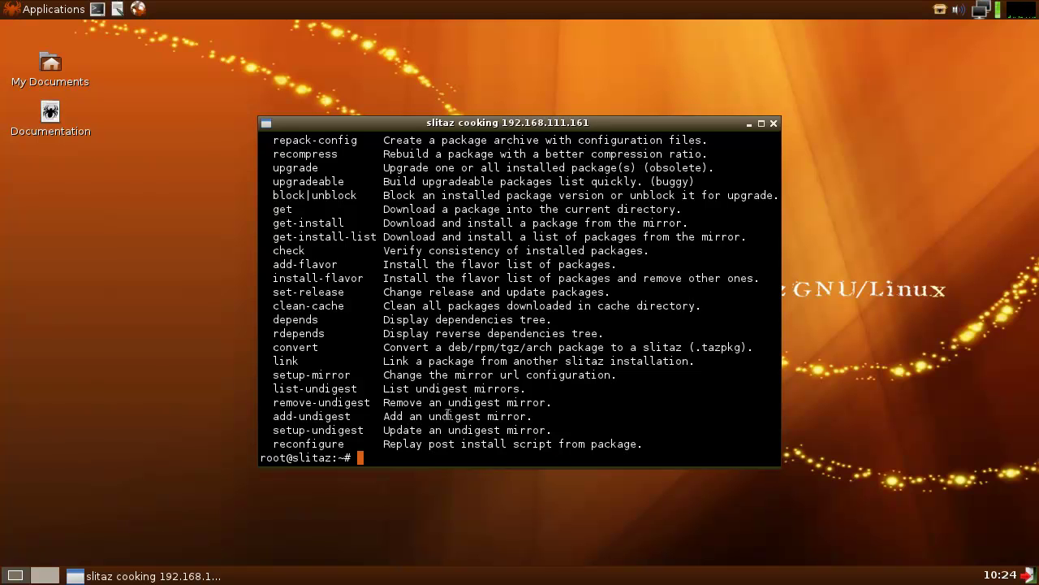
scroll(447, 415, "up", 10)
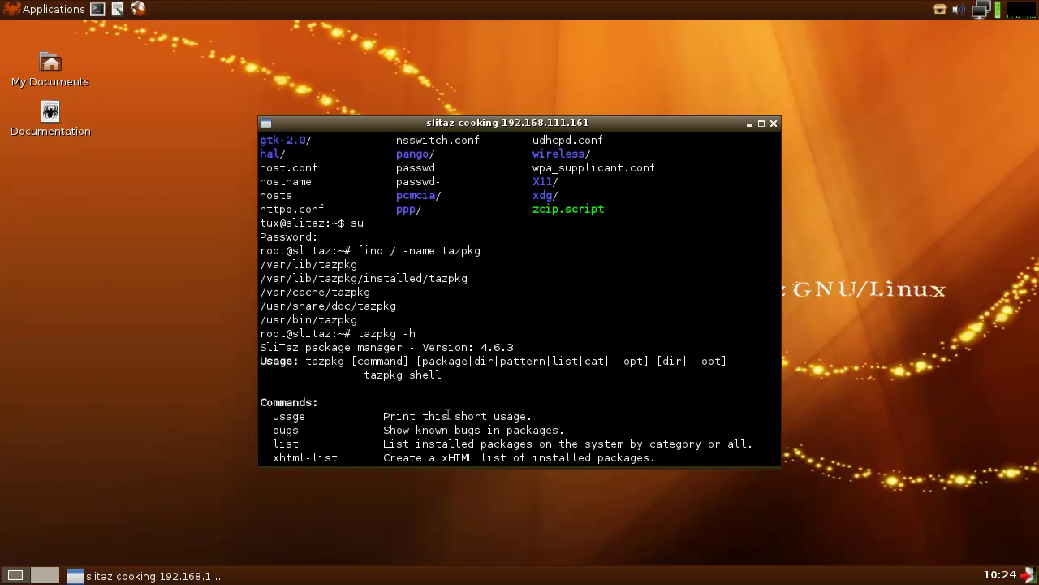
scroll(447, 415, "down", 10)
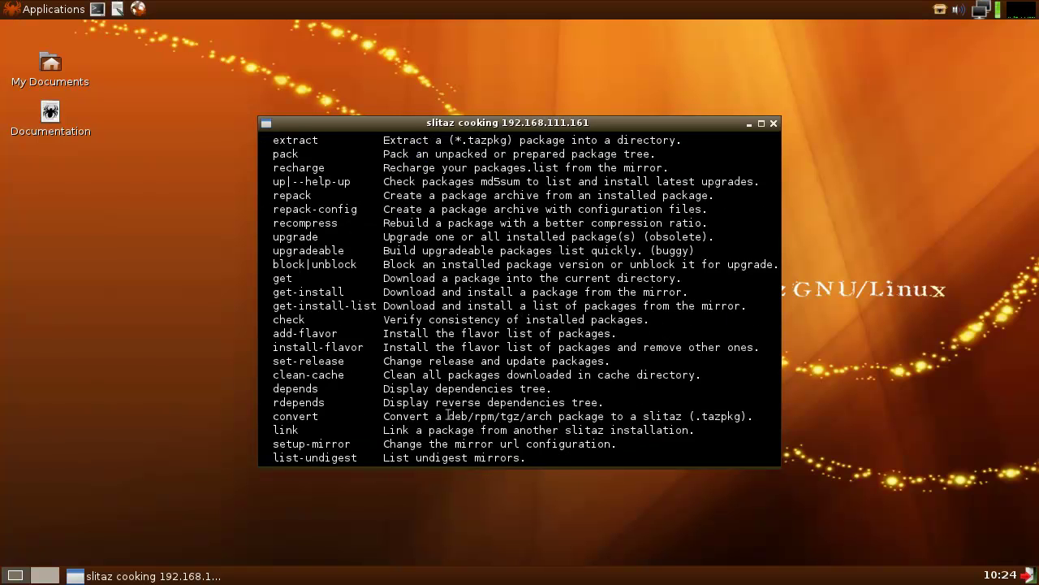
- Change into /var/lib/tazpkg/ and list its files with ls
type("cd ")
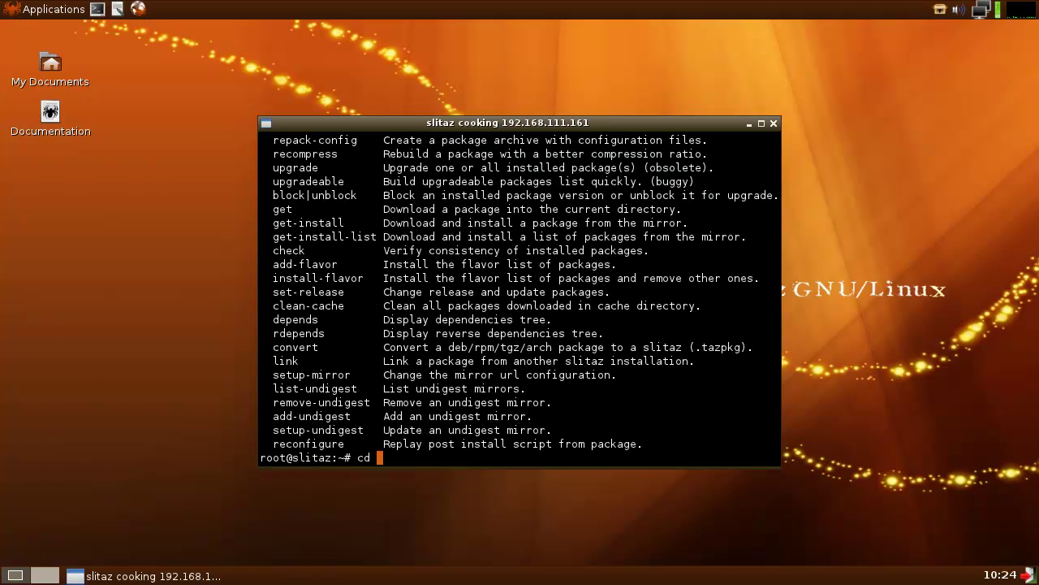
type(".var/lib/tazpkg/")
key("Return")
type("ls")
key("Return")
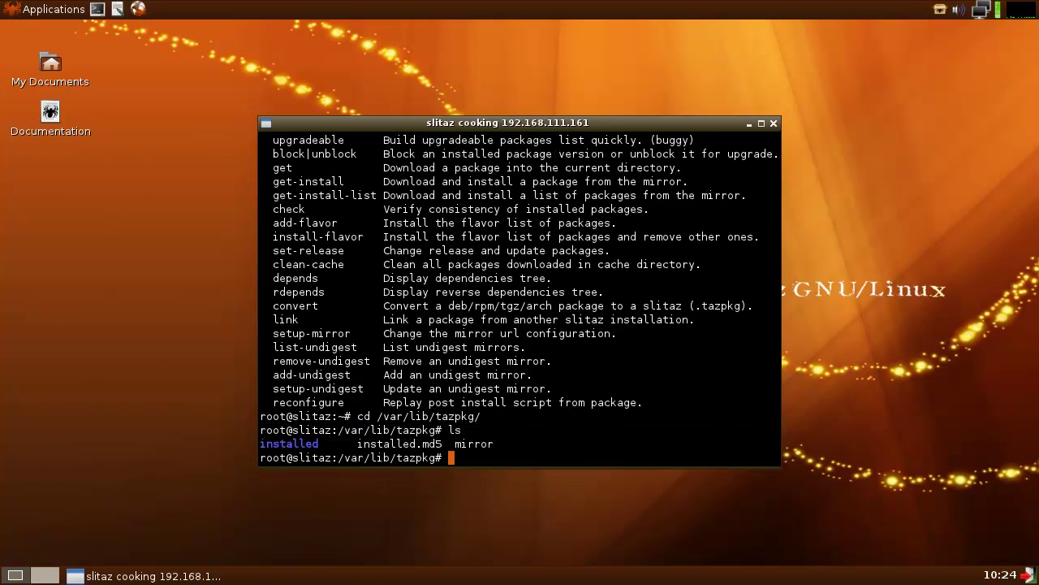
type("cat mirror")
key("Return")
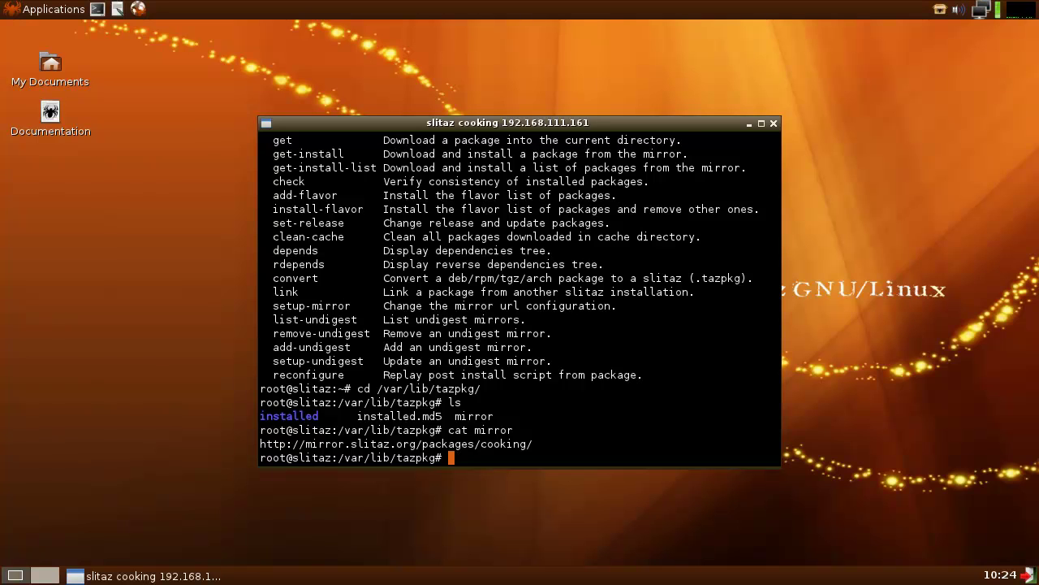
type("tazpkg --list")
- Run tazpkg --install-list, which only prints a usage hint
scroll(542, 317, "up", 2)
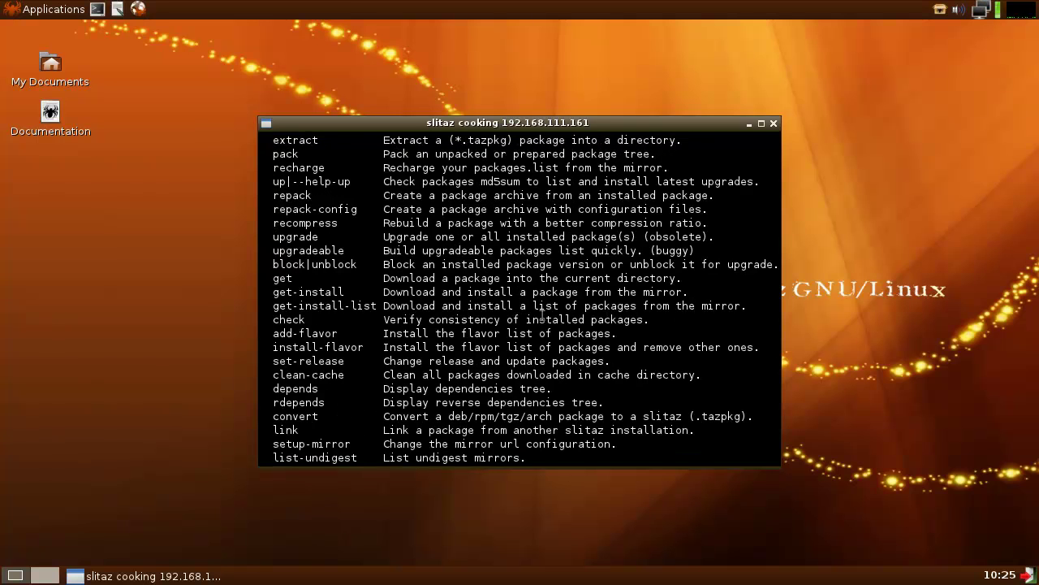
scroll(543, 316, "up", 1)
scroll(542, 317, "down", 3)
key("BackSpace")
key("BackSpace")
key("BackSpace")
key("BackSpace")
key("BackSpace")
type("-install-list")
key("Return")
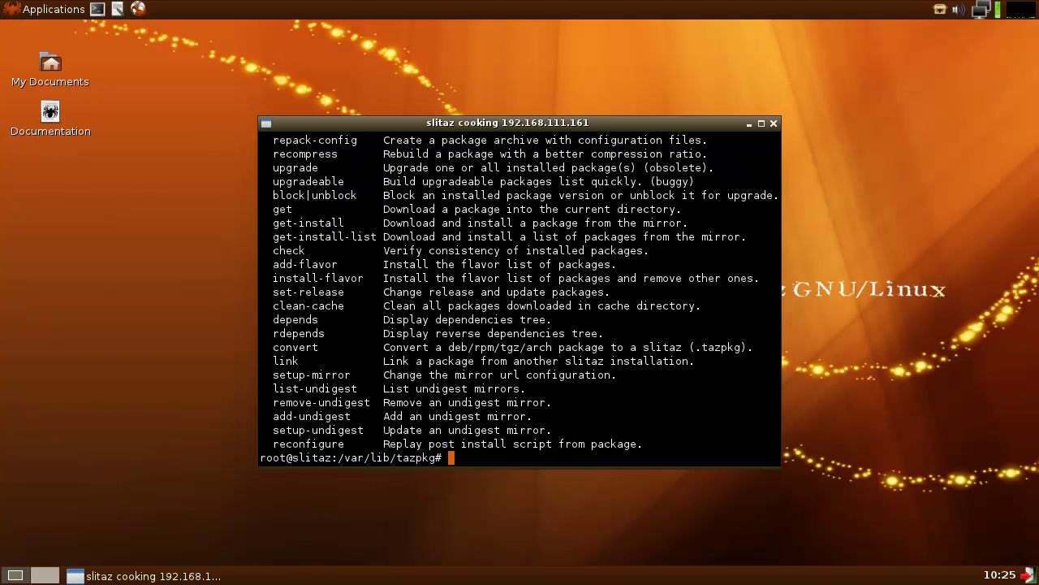
- Retry the recalled command as tazpkg install-list without the dashes
scroll(520, 293, "up", 6)
scroll(520, 293, "down", 6)
key("Up")
key("Left")
key("Left")
key("Left")
key("Left")
key("Left")
key("Left")
key("Left")
key("Left")
key("Left")
key("Left")
key("Left")
key("Left")
key("BackSpace")
key("BackSpace")
key("Return")
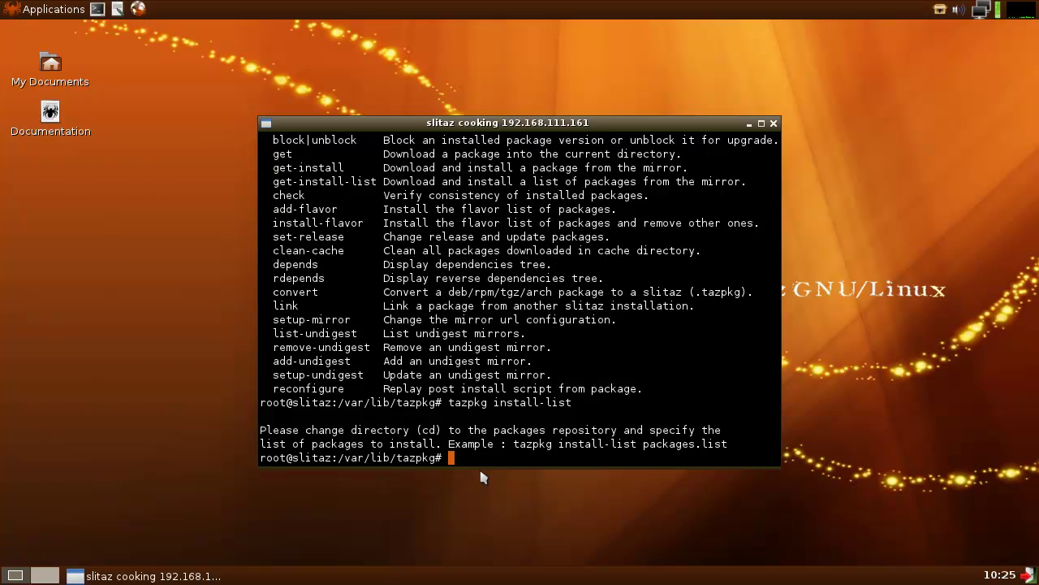
- Run tazpkg list-mirror to download the mirror package lists
scroll(472, 367, "up", 5)
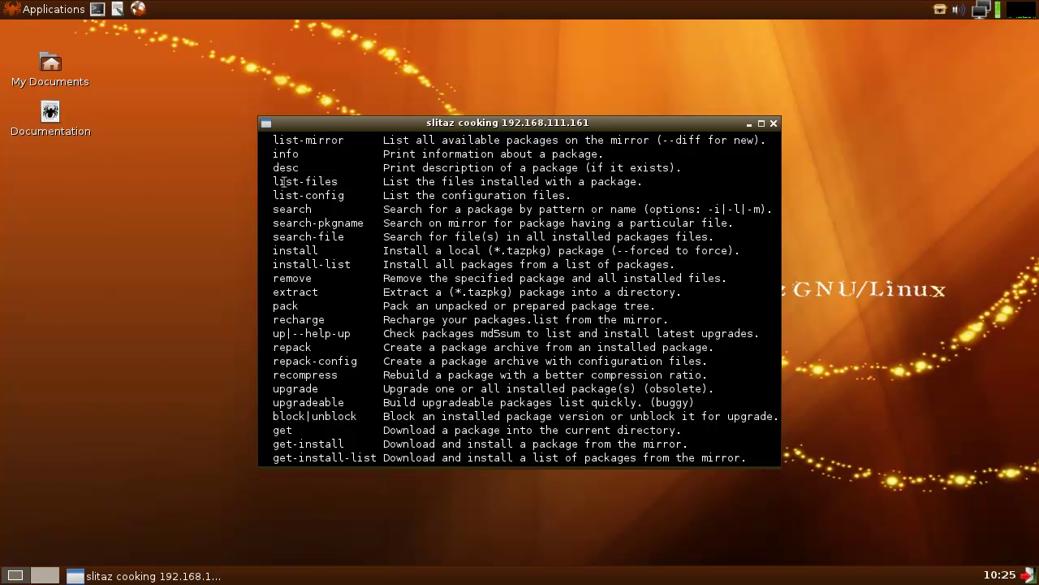
scroll(368, 295, "down", 5)
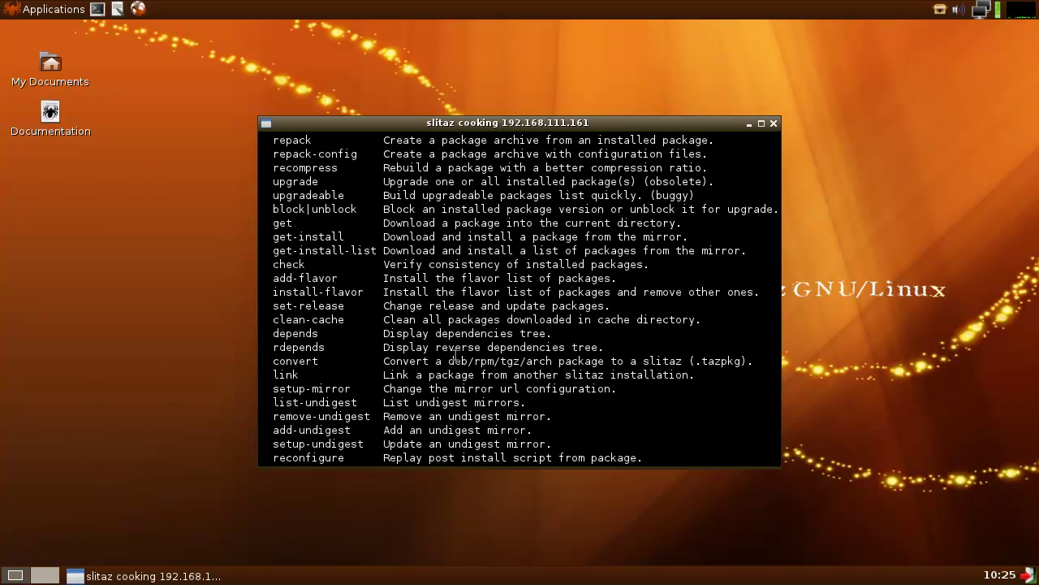
type("tazpkg list-mirror")
key("Return")
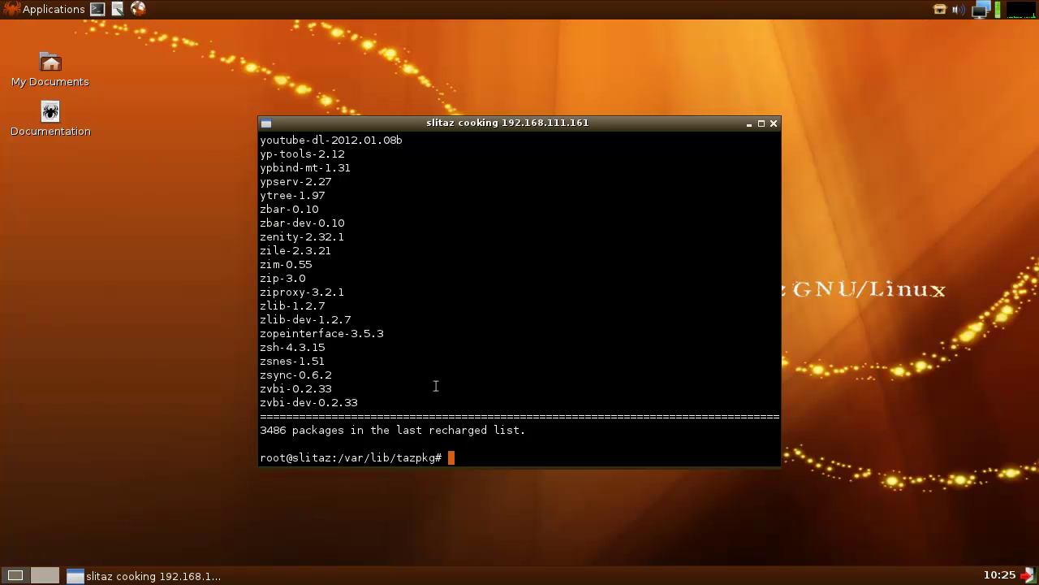
- Run cat mirror to list the cooking mirror URLs and select the first URL
type("cat mirror")
key("Return")
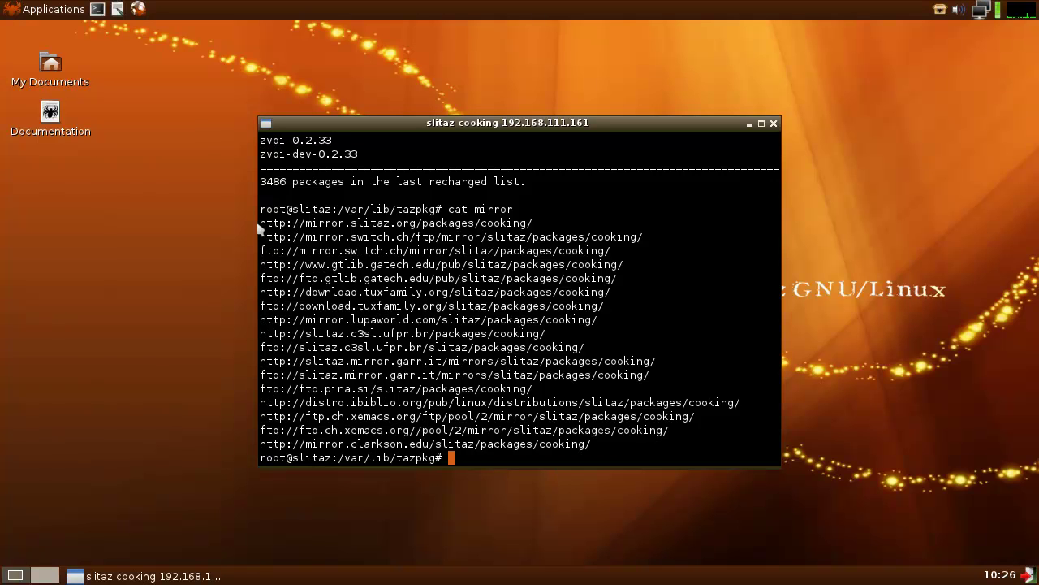
left_click_drag(259, 221, 535, 224)
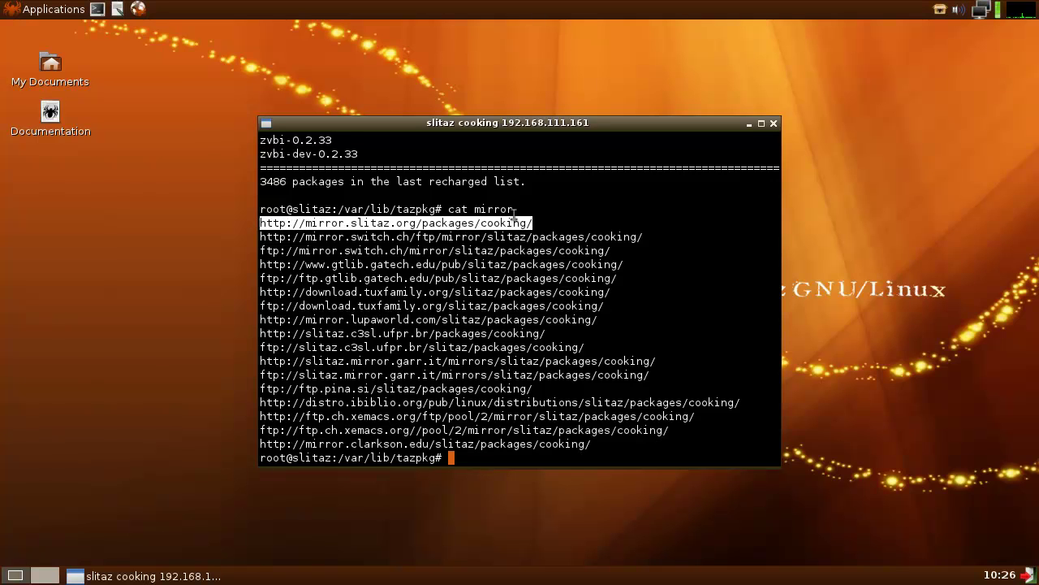
- Dismiss the desktop menu, refocus the terminal and open the Applications menu on the top panel
right_click(195, 365)
left_click(163, 357)
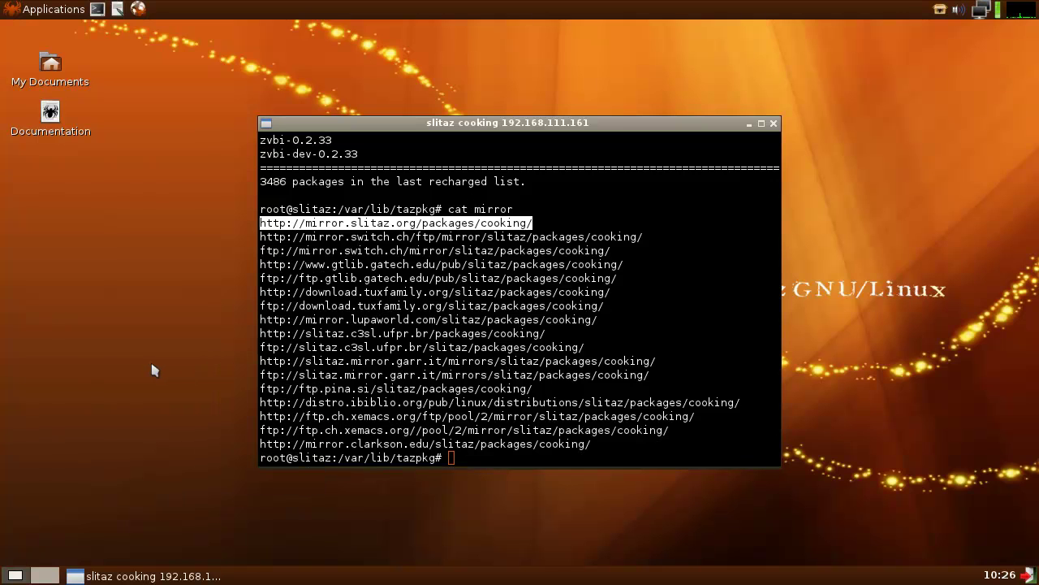
left_click(394, 127)
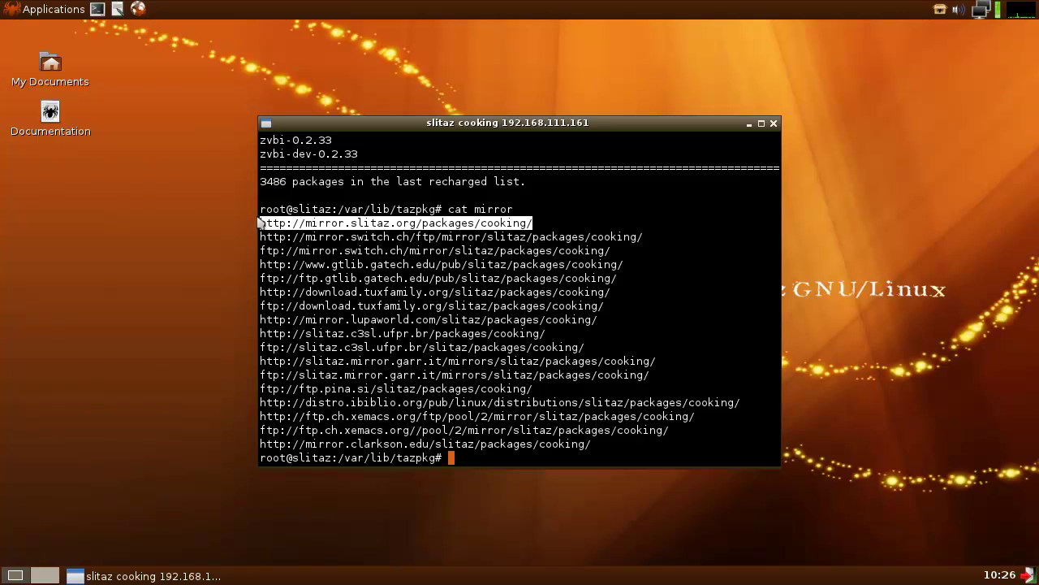
left_click(49, 9)
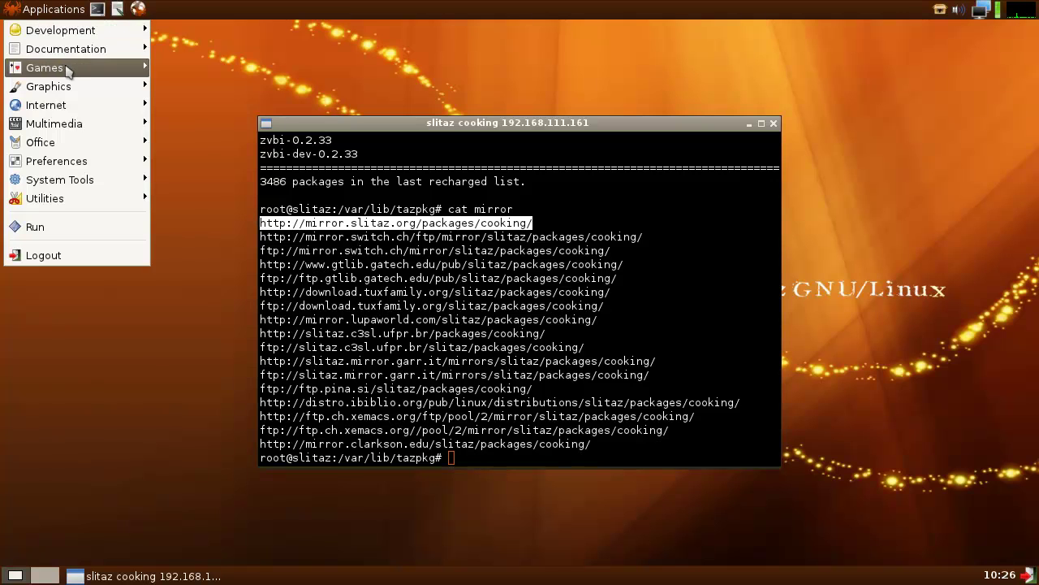
- Launch TazWeb Browser from the Internet menu and move its window to the right
mouse_move(84, 105)
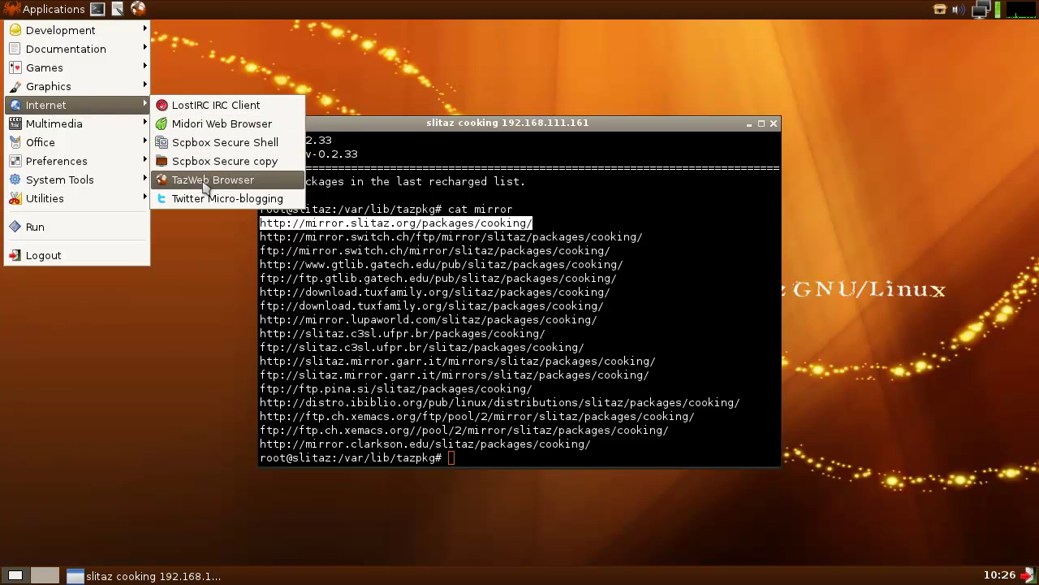
left_click(207, 181)
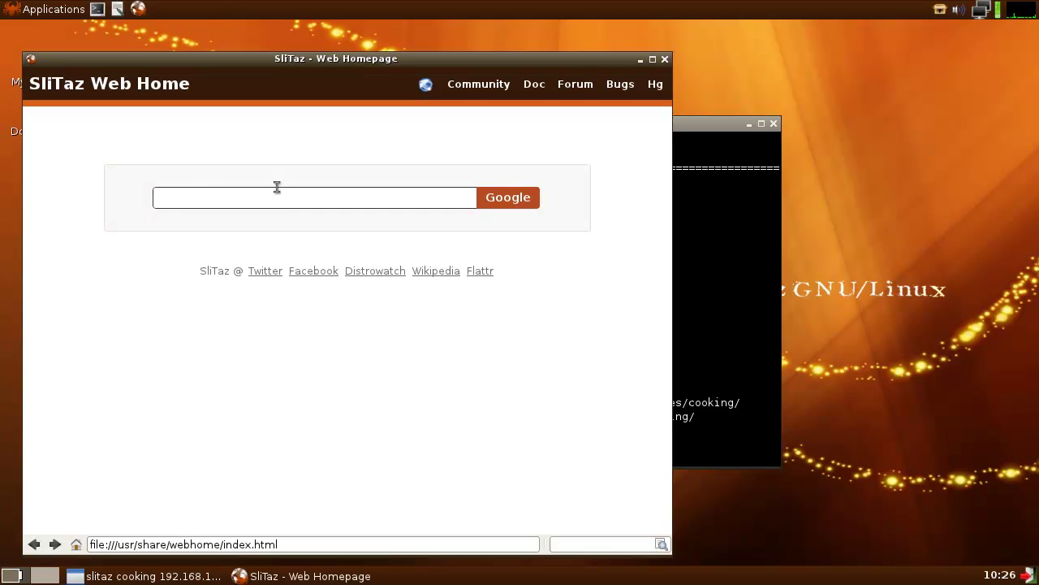
left_click_drag(366, 60, 763, 57)
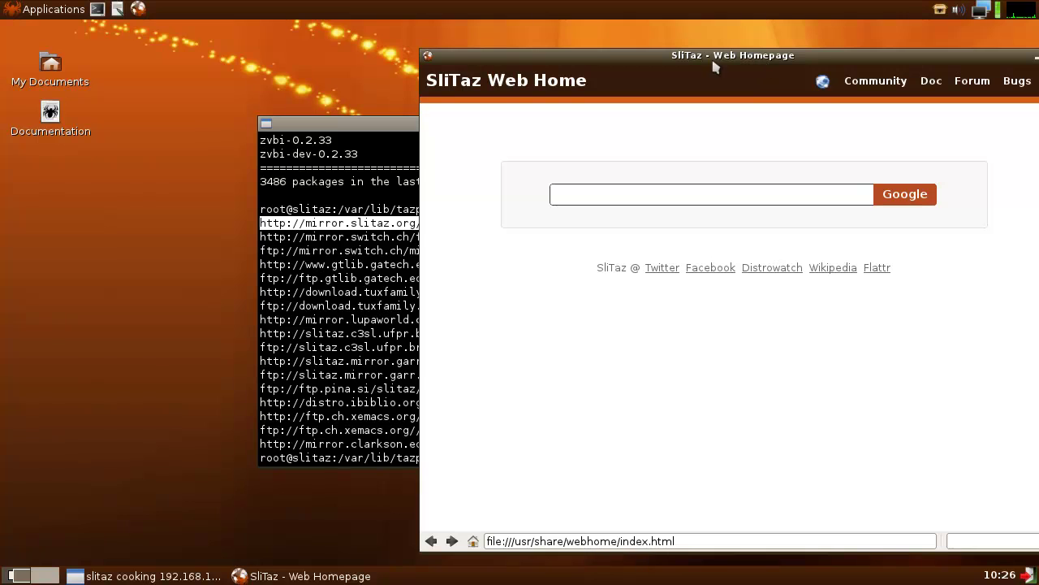
left_click(688, 542)
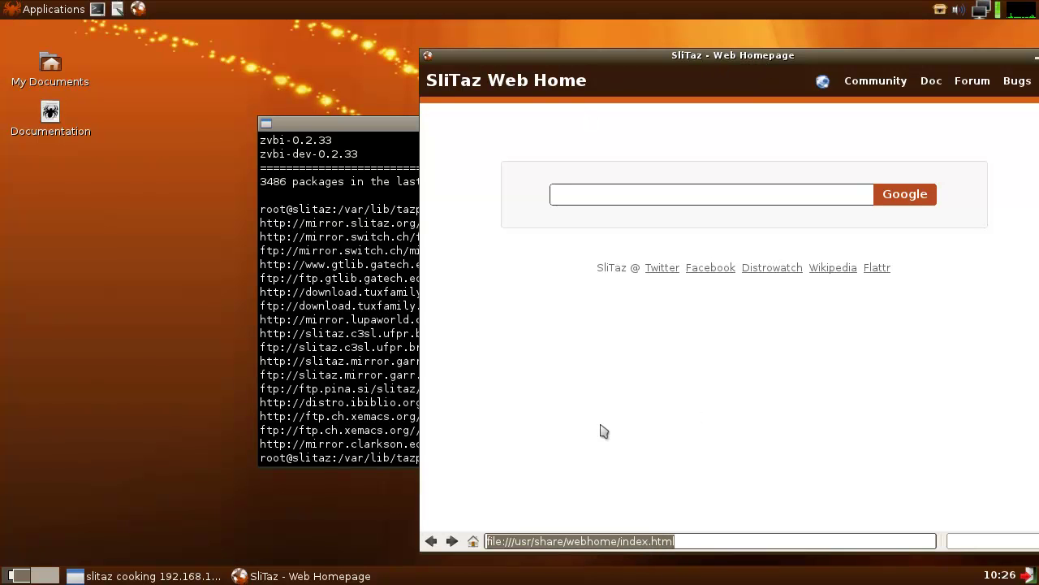
type("http://mirror.sli")
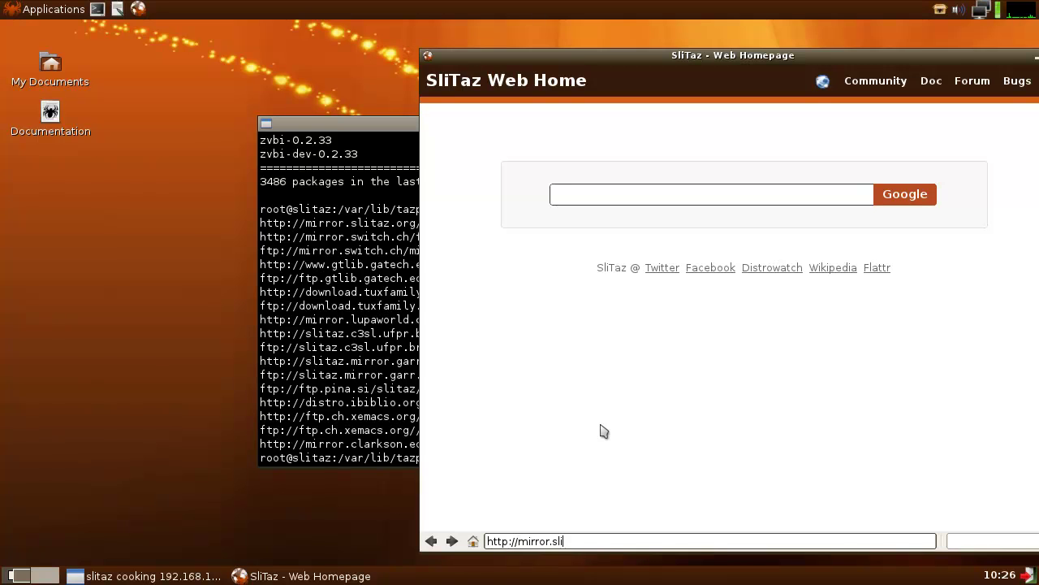
type("taz.org/")
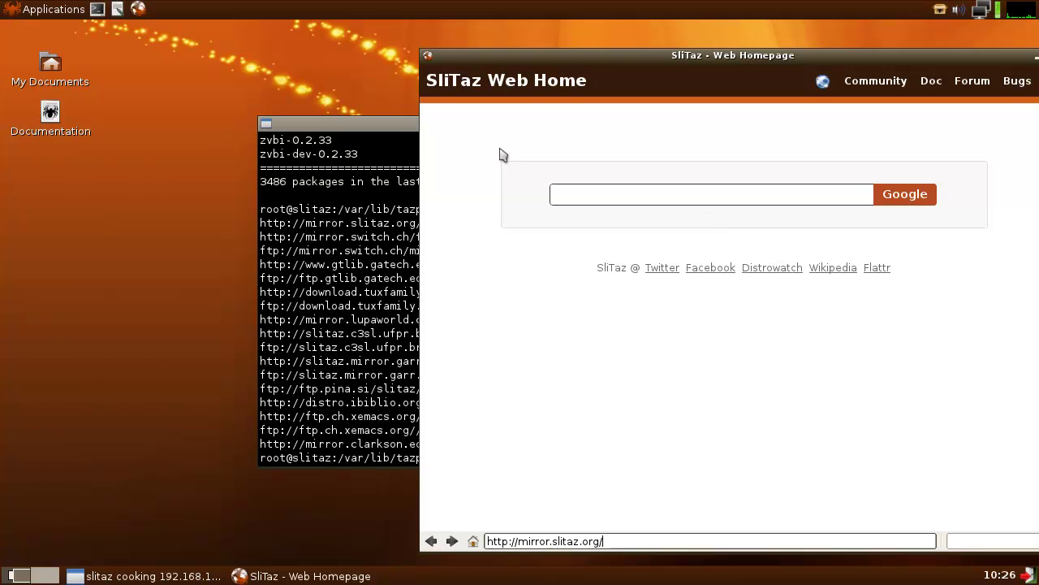
left_click_drag(390, 124, 145, 123)
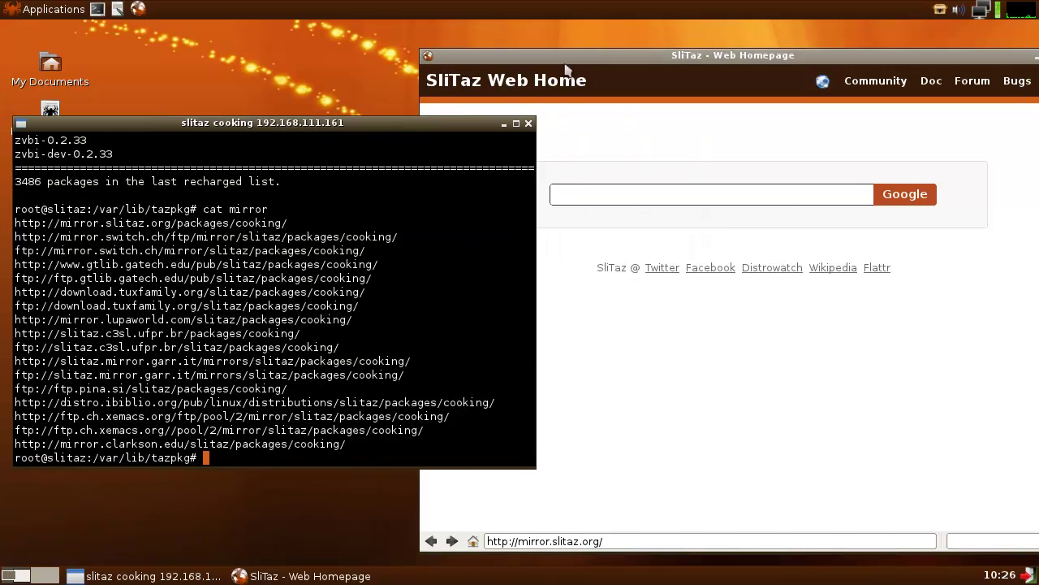
left_click(600, 57)
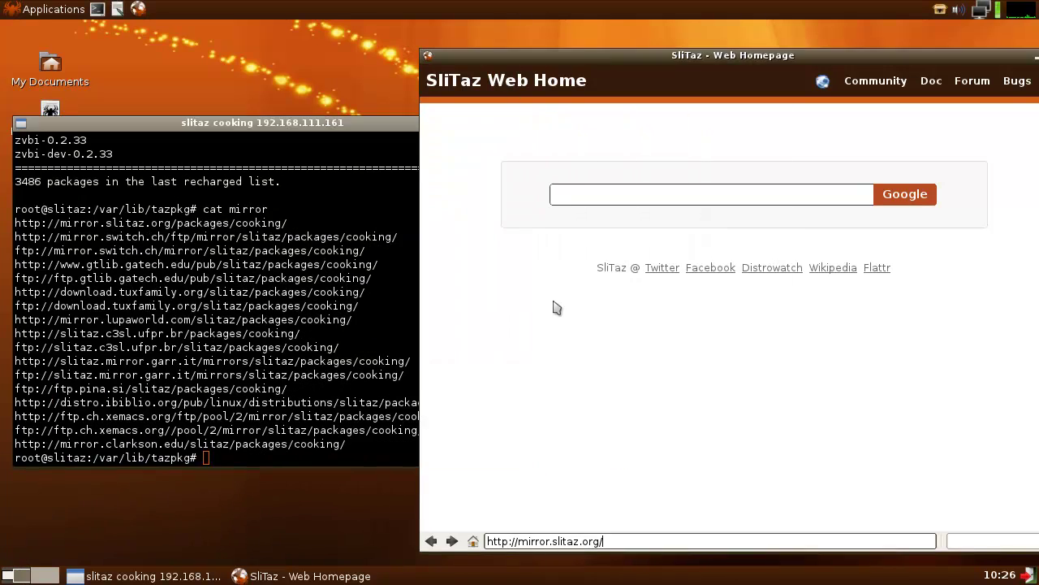
type("packages/cooking/")
key("Return")
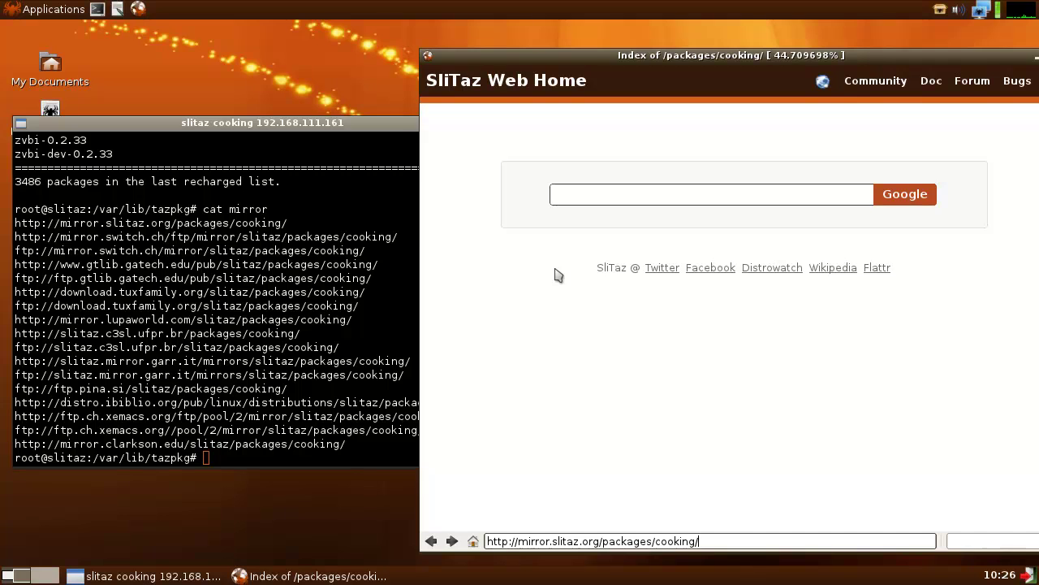
- Scroll the cooking index down to the packages.* files and open packages.md5
scroll(650, 365, "down", 3)
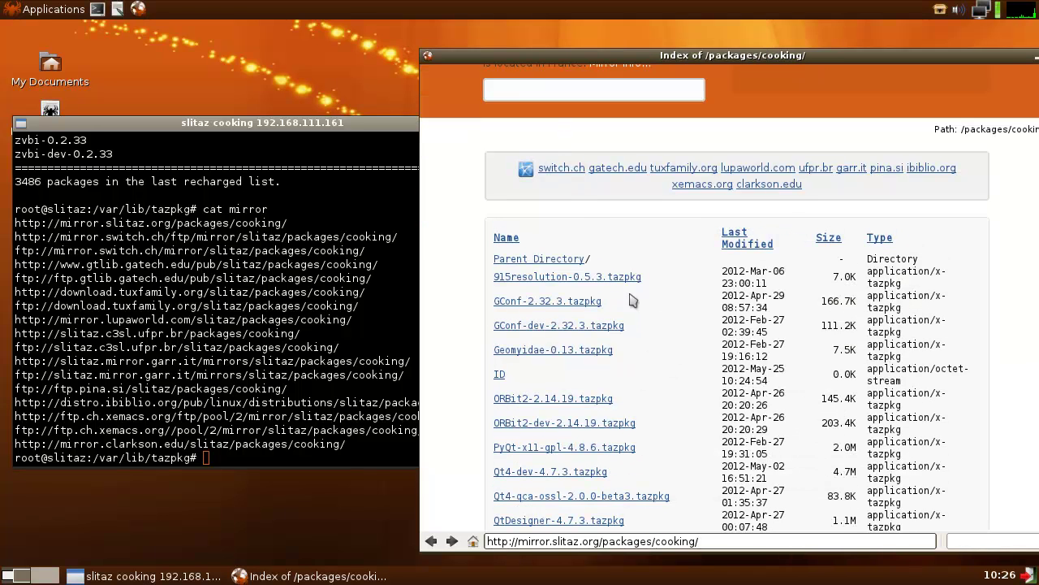
scroll(694, 325, "down", 15)
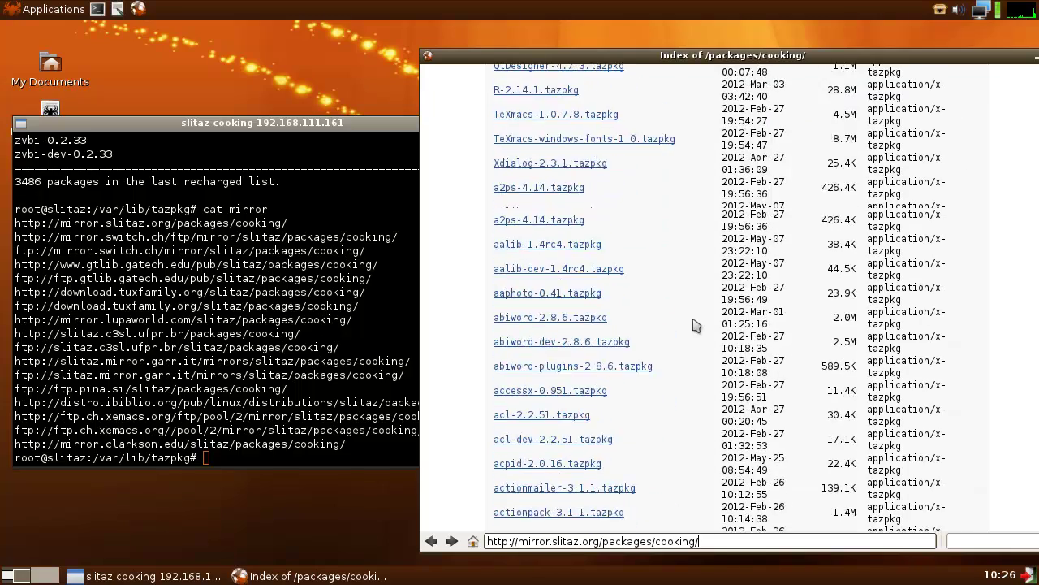
scroll(694, 325, "down", 8)
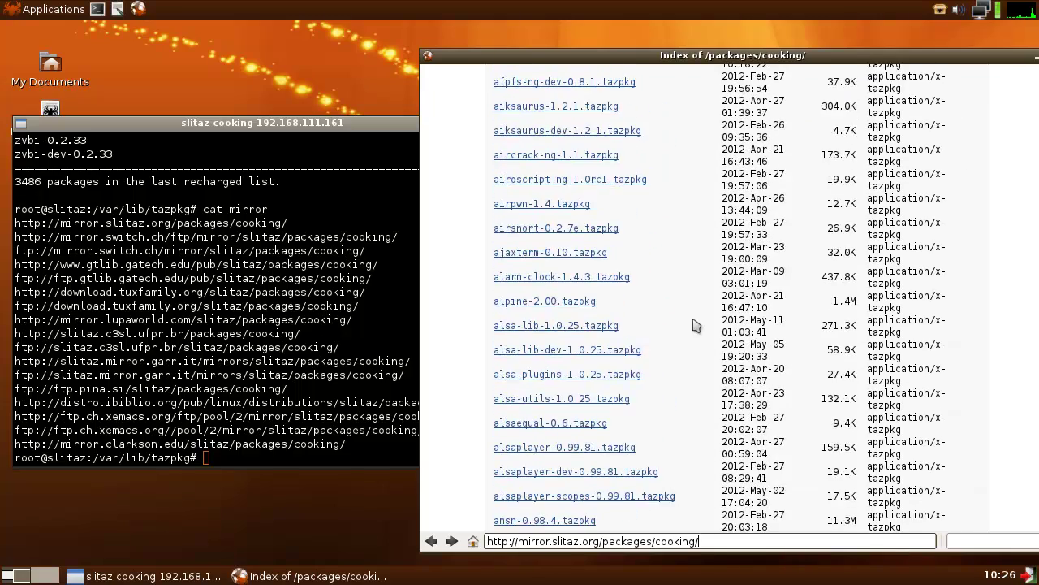
scroll(694, 325, "up", 10)
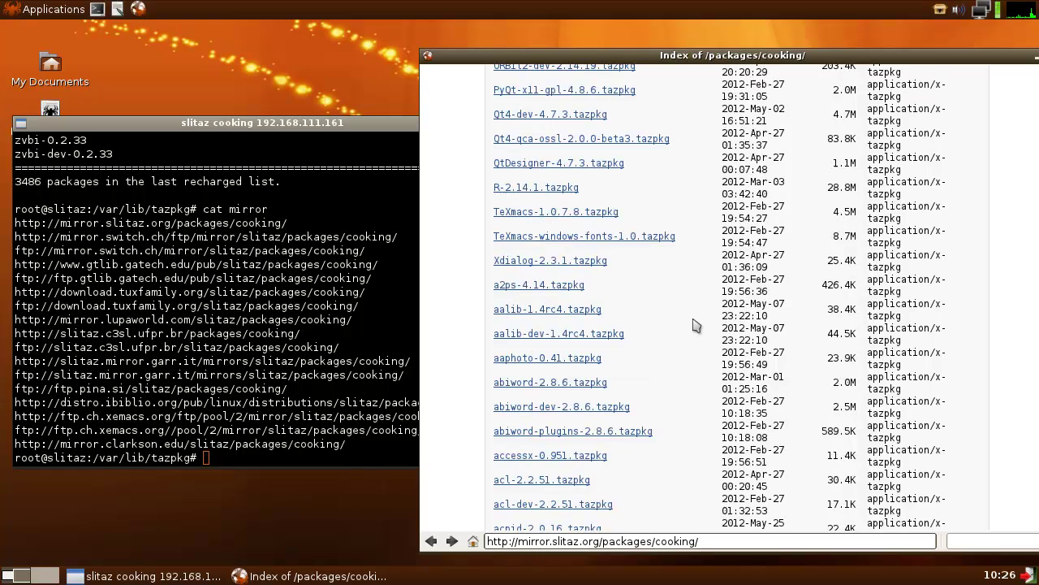
scroll(694, 325, "up", 4)
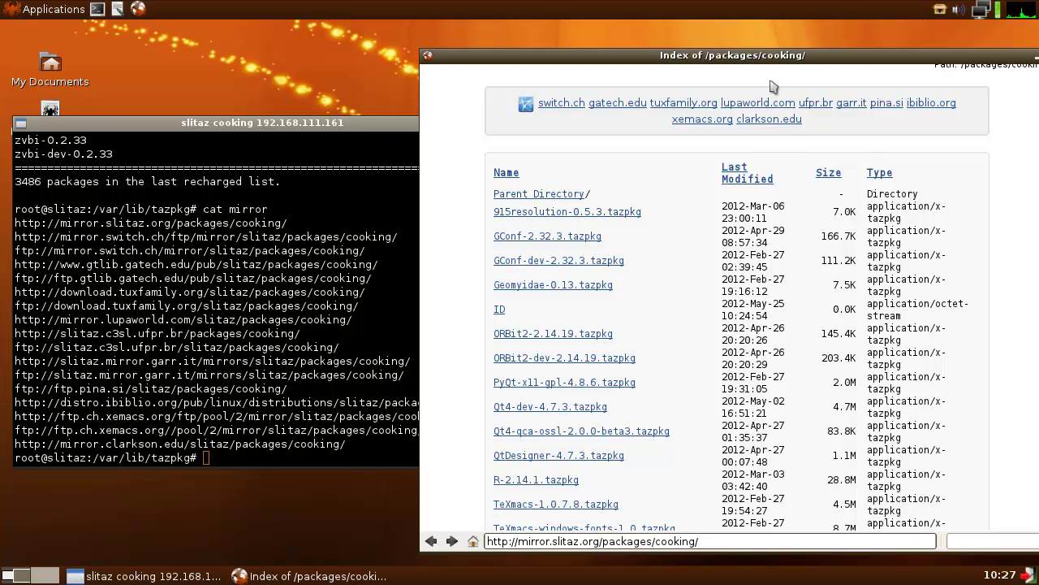
left_click_drag(782, 57, 694, 58)
left_click_drag(975, 96, 983, 349)
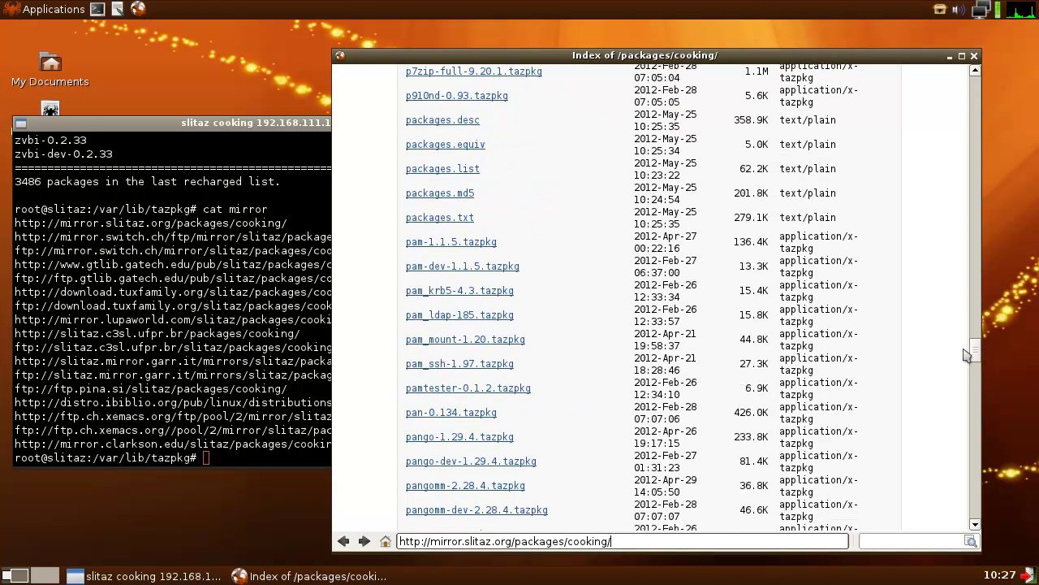
left_click(430, 200)
- View packages.txt, then return to the cooking index and open packages.list
left_click(433, 226)
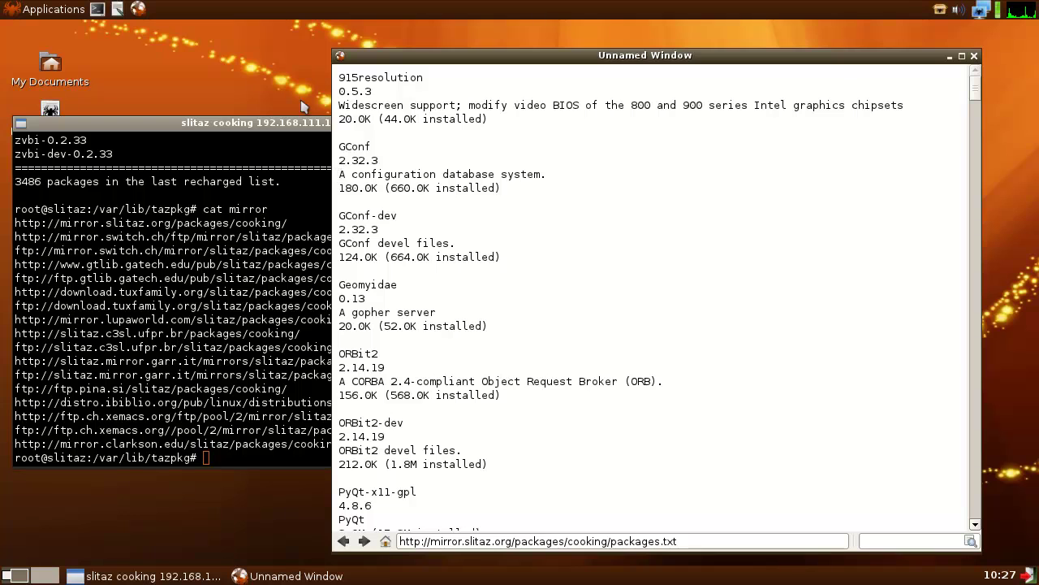
left_click_drag(339, 77, 536, 119)
left_click(548, 134)
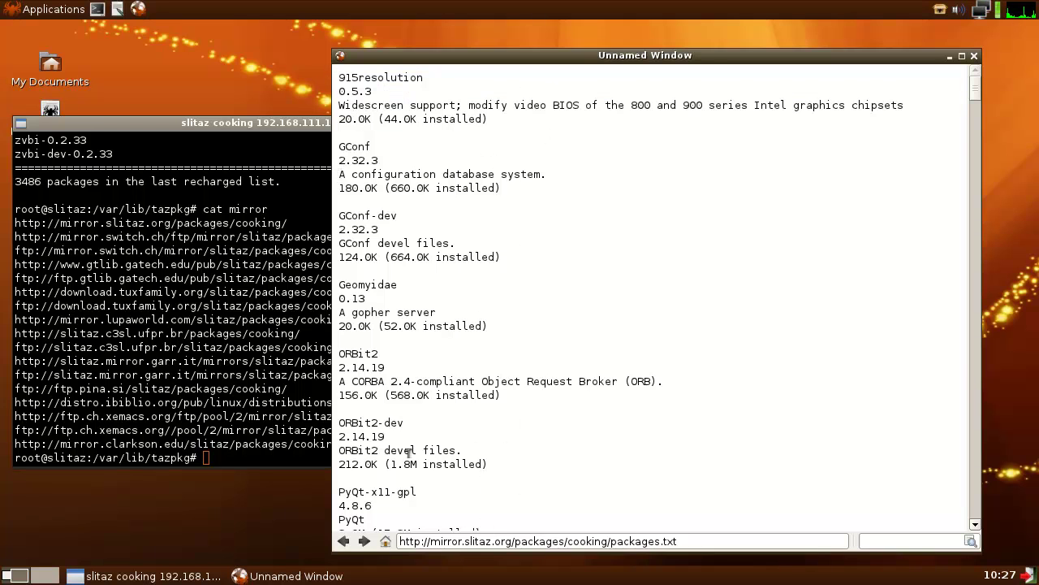
left_click(342, 542)
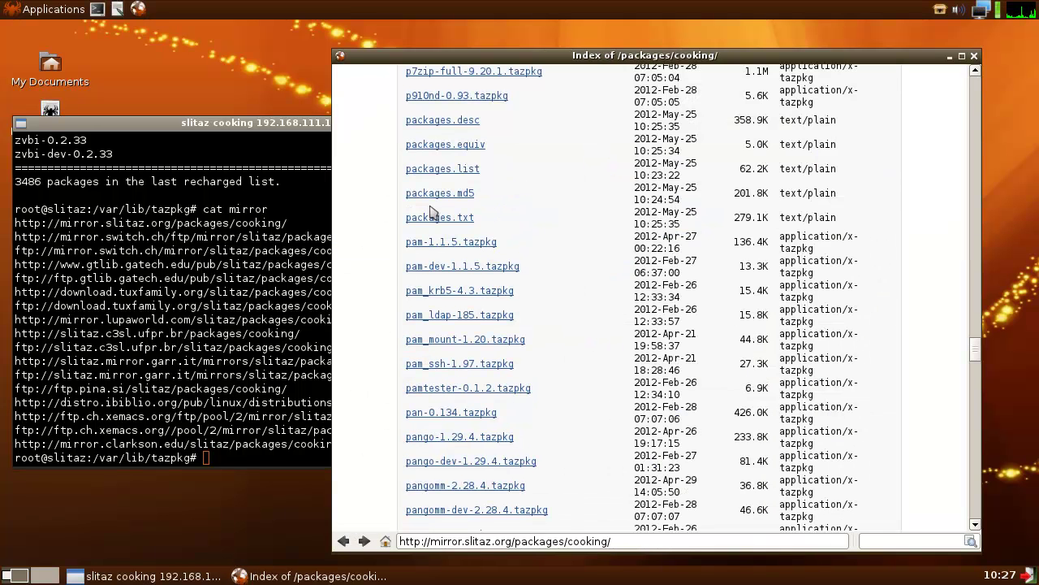
left_click(448, 170)
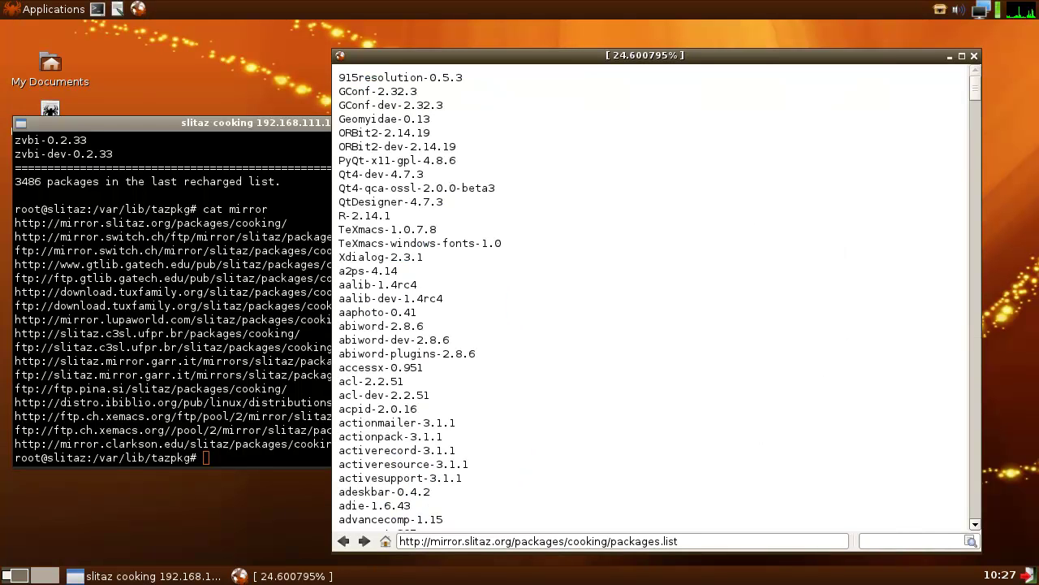
- Raise the terminal and scroll back through its earlier output
left_click(196, 198)
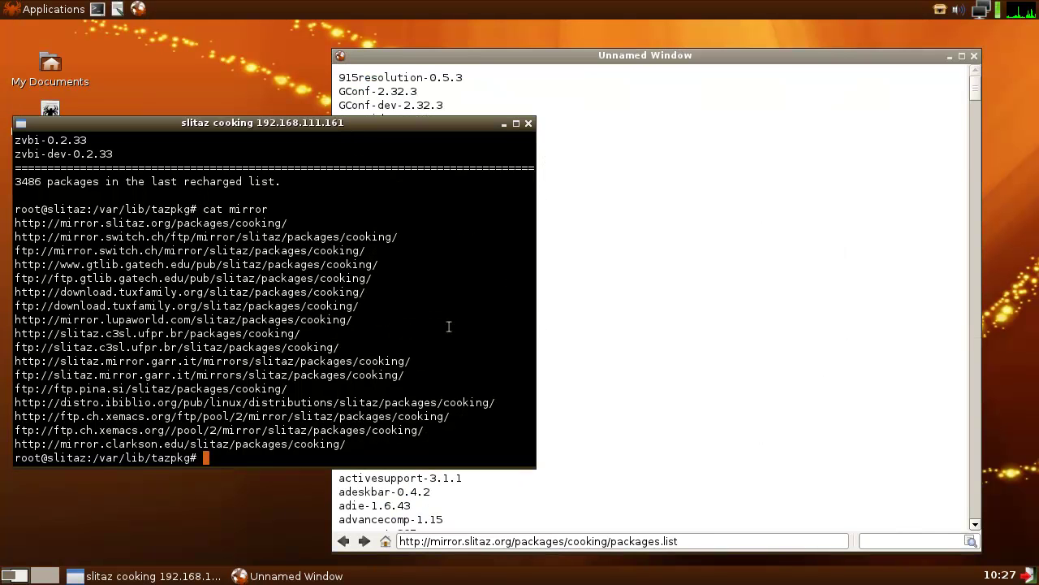
scroll(277, 323, "up", 20)
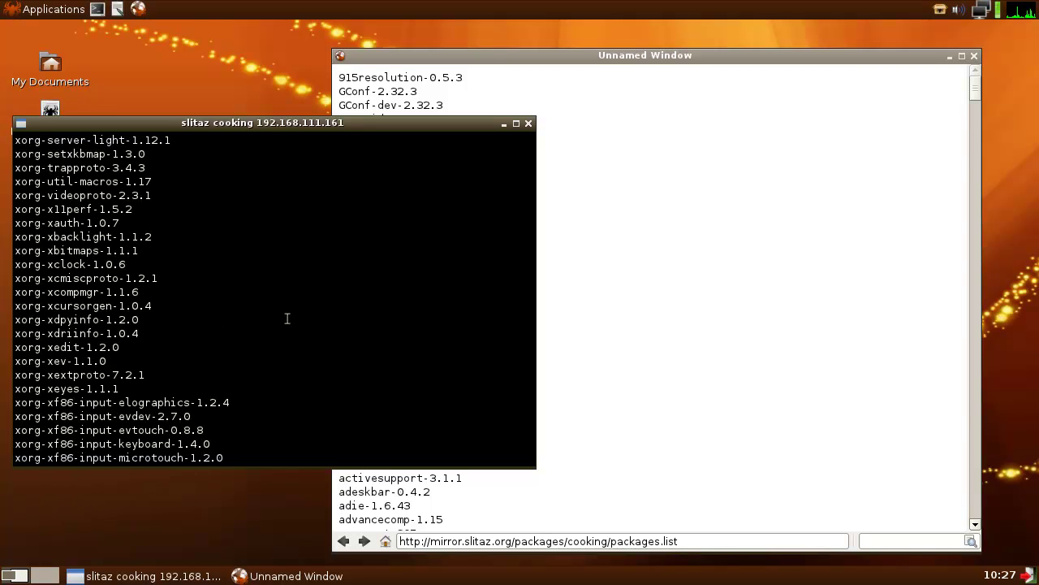
scroll(286, 318, "up", 20)
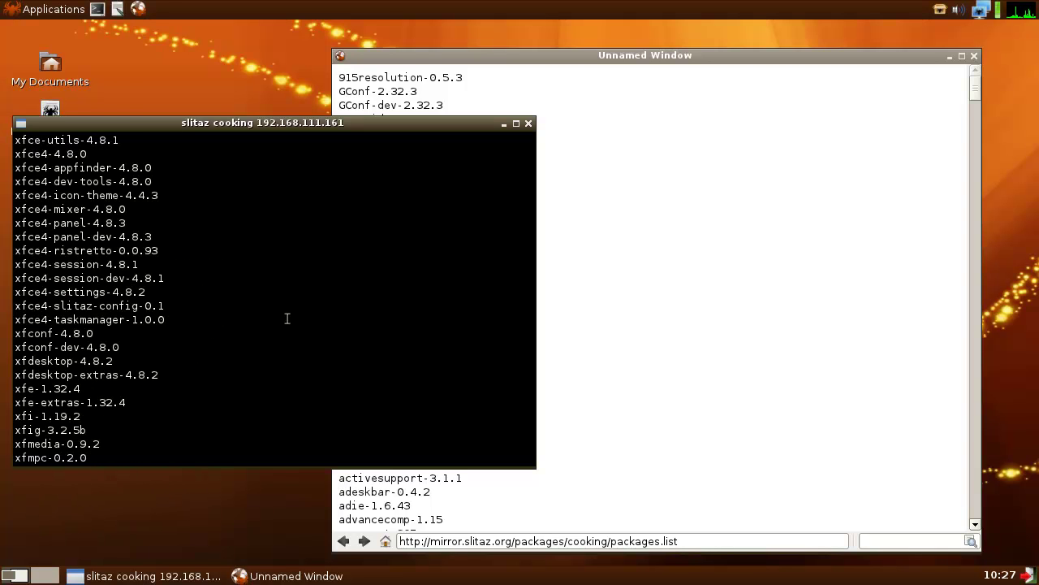
scroll(287, 318, "up", 10)
scroll(288, 318, "down", 15)
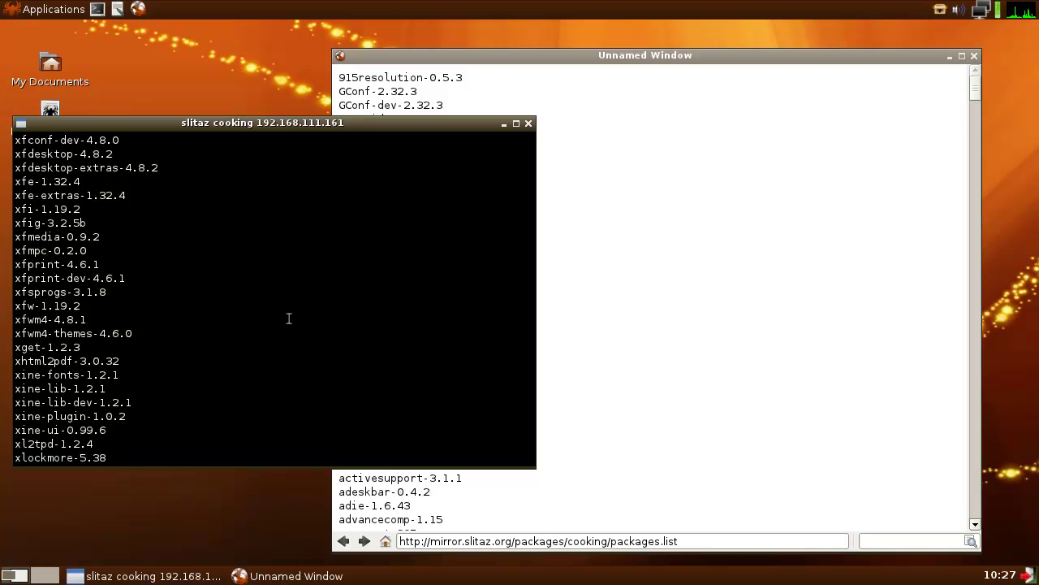
scroll(288, 318, "down", 20)
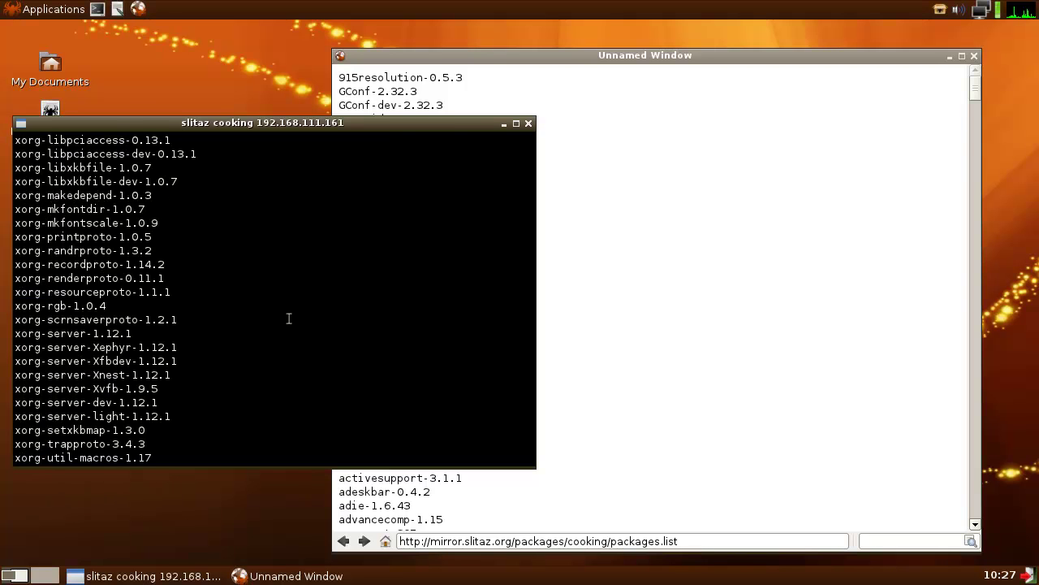
scroll(288, 318, "down", 20)
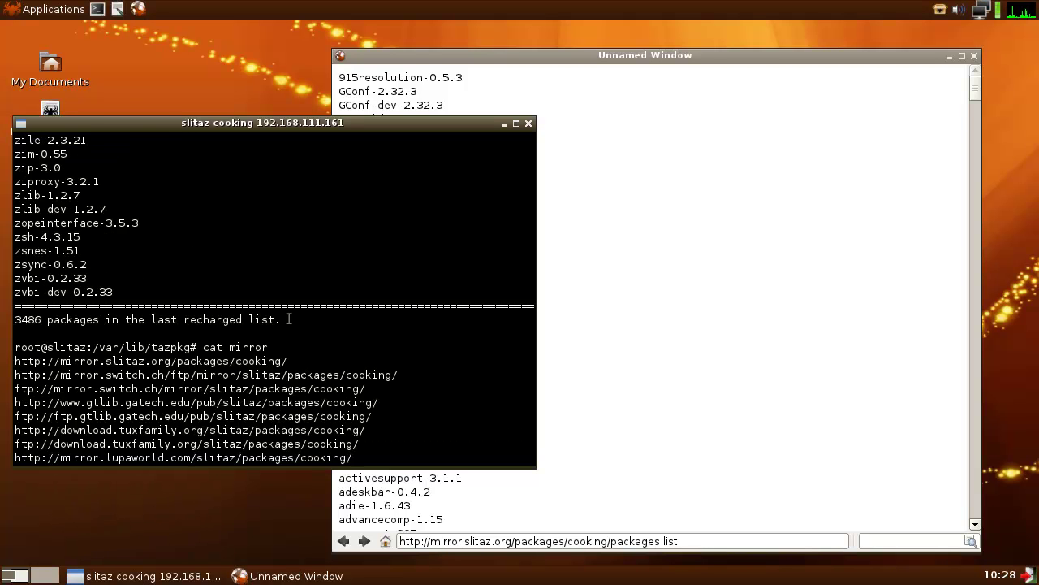
scroll(288, 318, "up", 2)
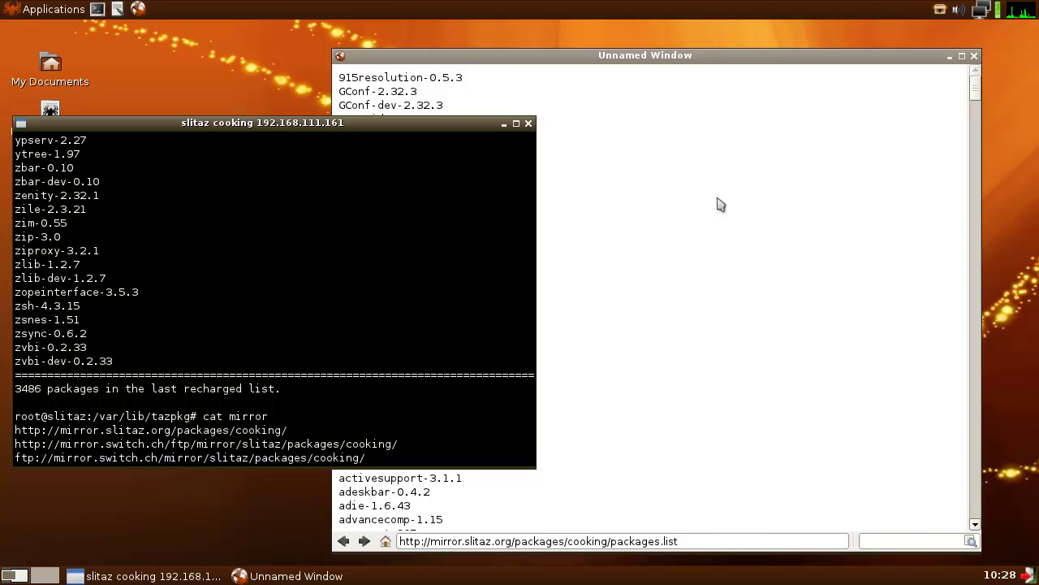
- Scroll packages.list to the end and highlight the youtube-dl-2012.01.08b line
left_click_drag(975, 89, 958, 530)
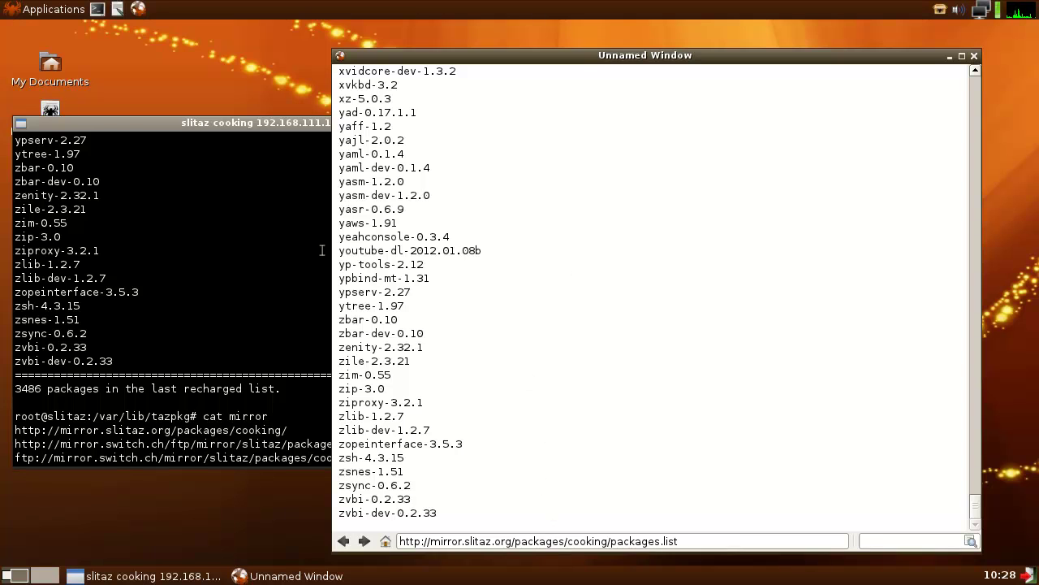
left_click_drag(338, 251, 487, 251)
left_click(513, 299)
- Close TazWeb, centre the terminal and run uname -a, highlighting the 2.6.37-slitaz version
left_click(975, 55)
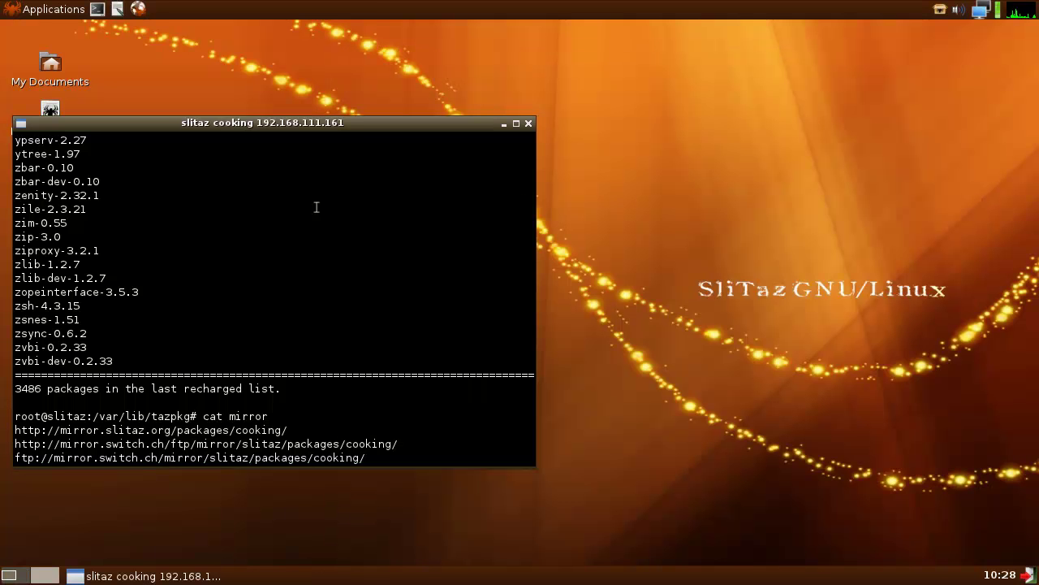
left_click_drag(355, 122, 653, 125)
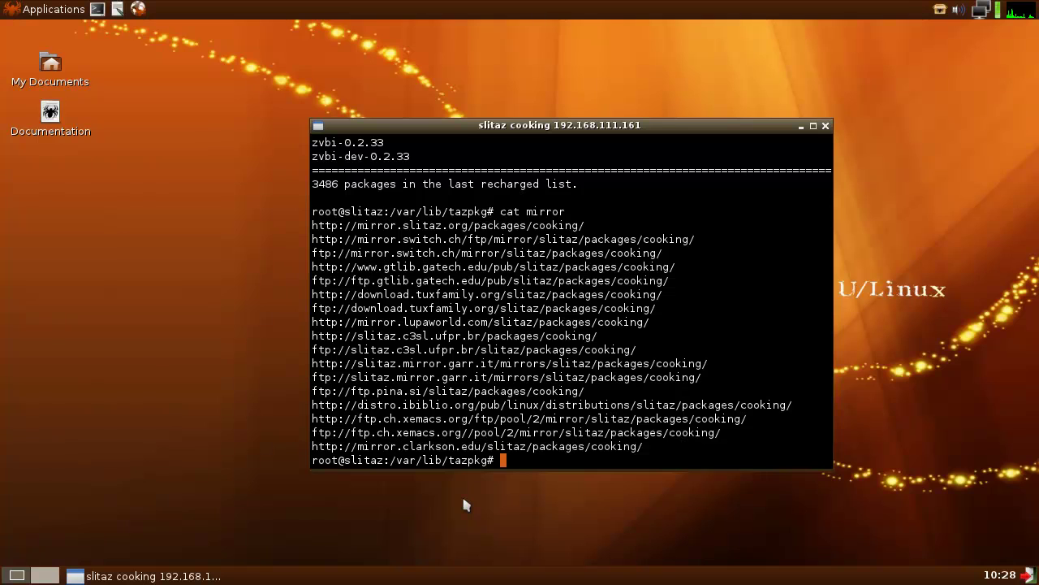
type("uname -a")
key("Return")
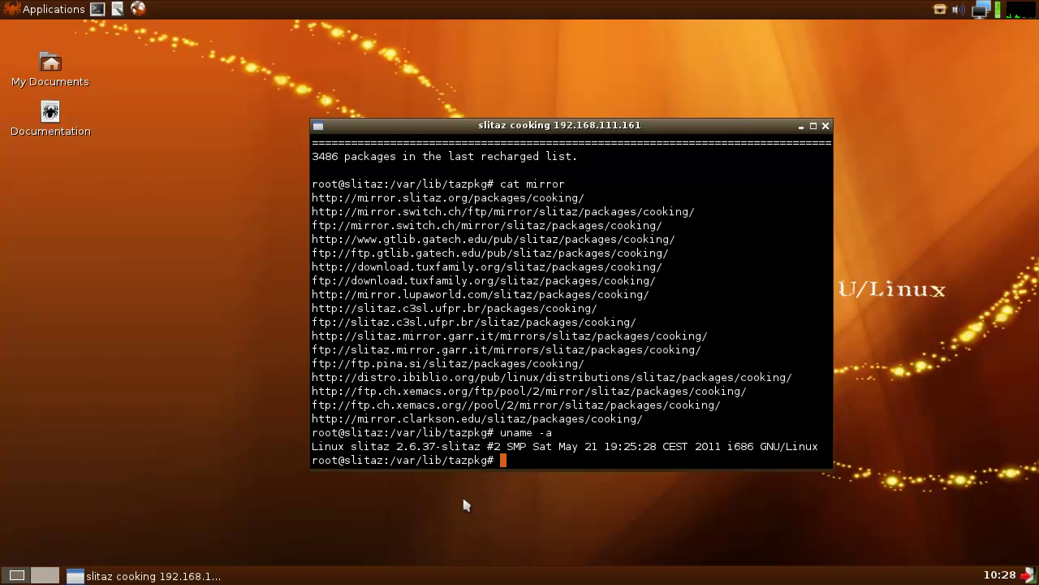
left_click_drag(398, 446, 437, 444)
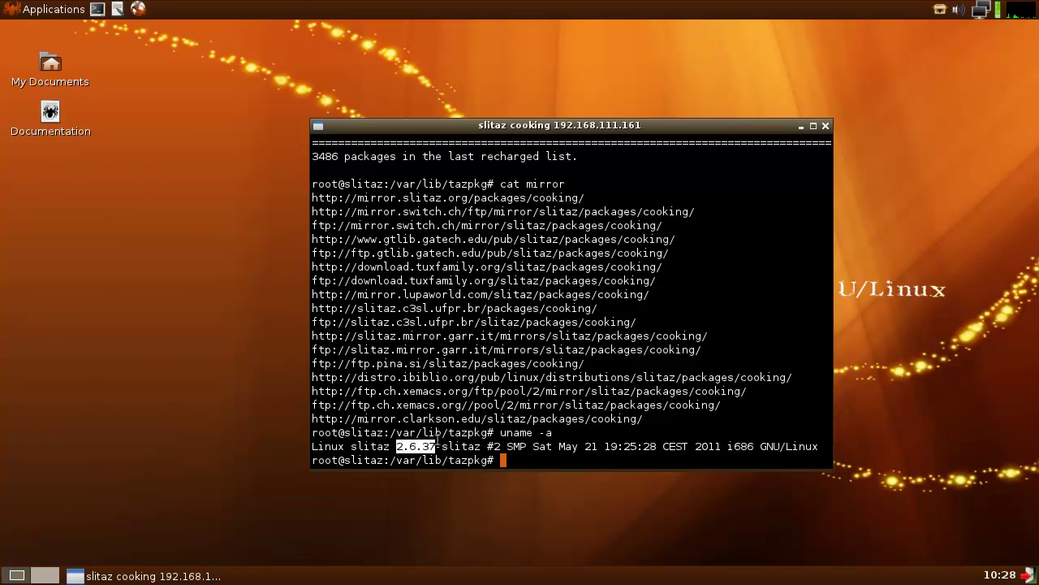
left_click(522, 461)
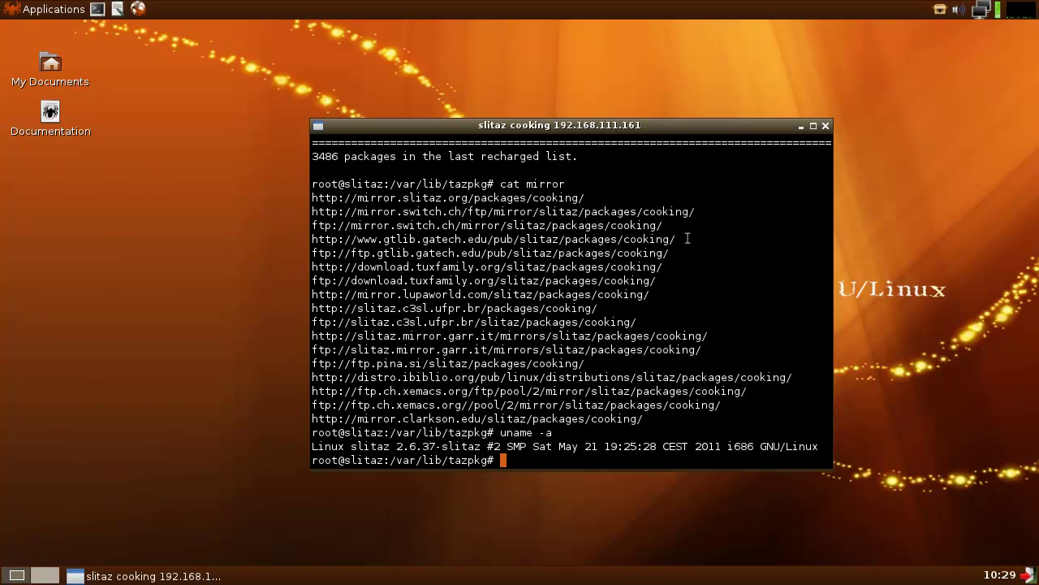
- Close the terminal window and browse the Applications menu without launching anything
left_click(825, 126)
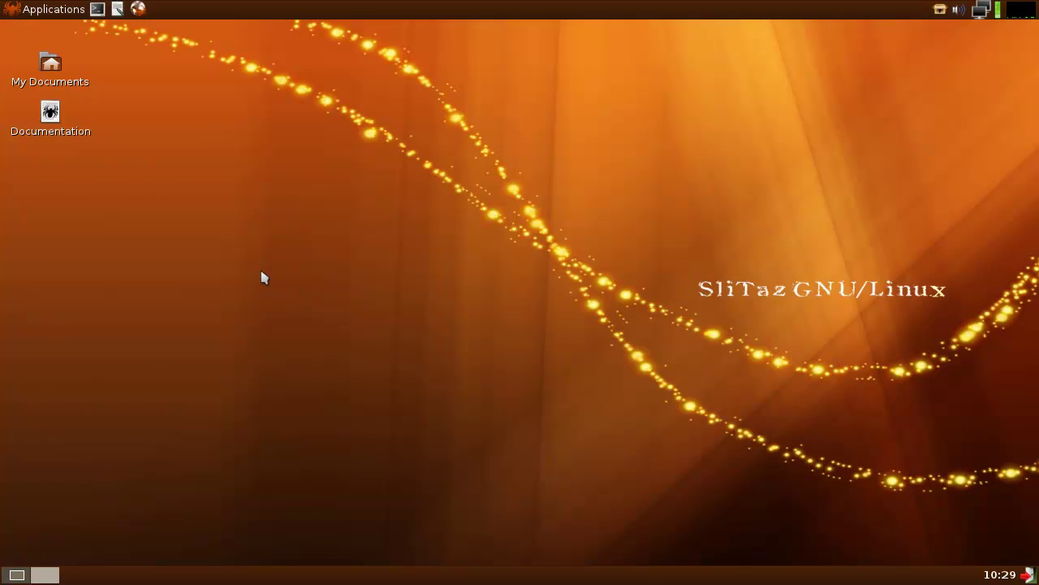
left_click_drag(327, 148, 533, 276)
left_click(26, 11)
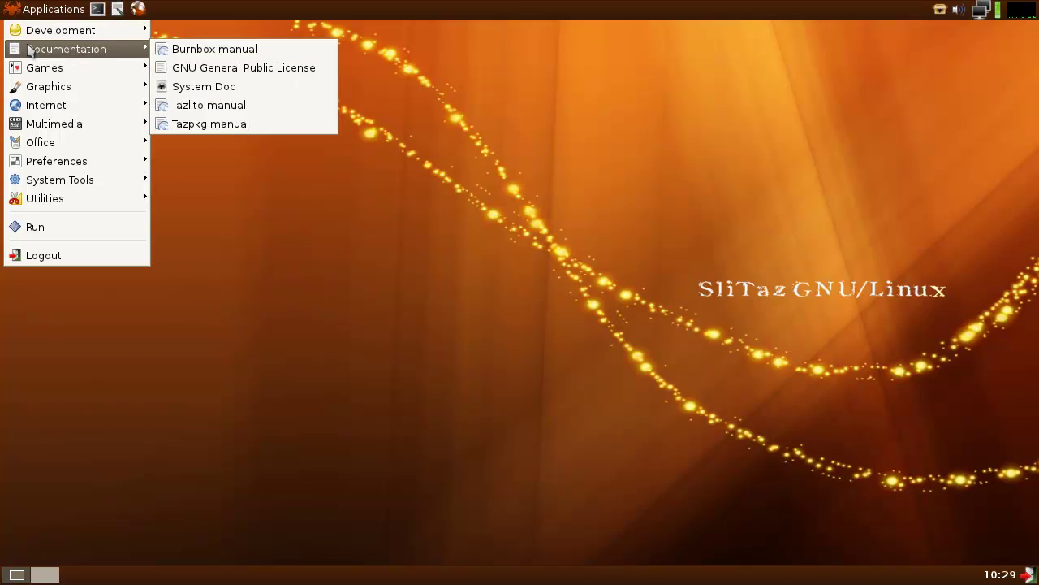
mouse_move(69, 55)
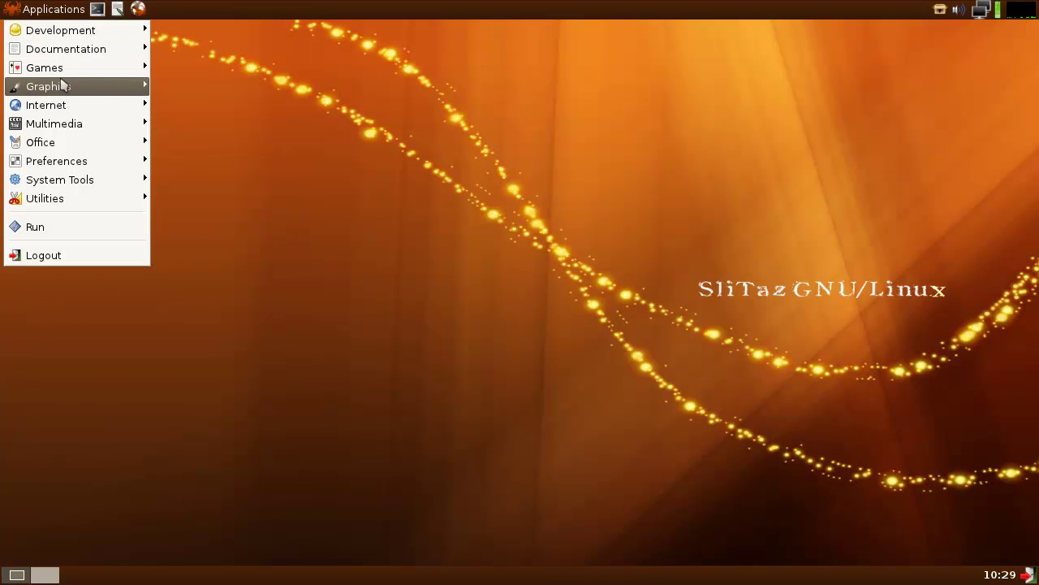
mouse_move(65, 104)
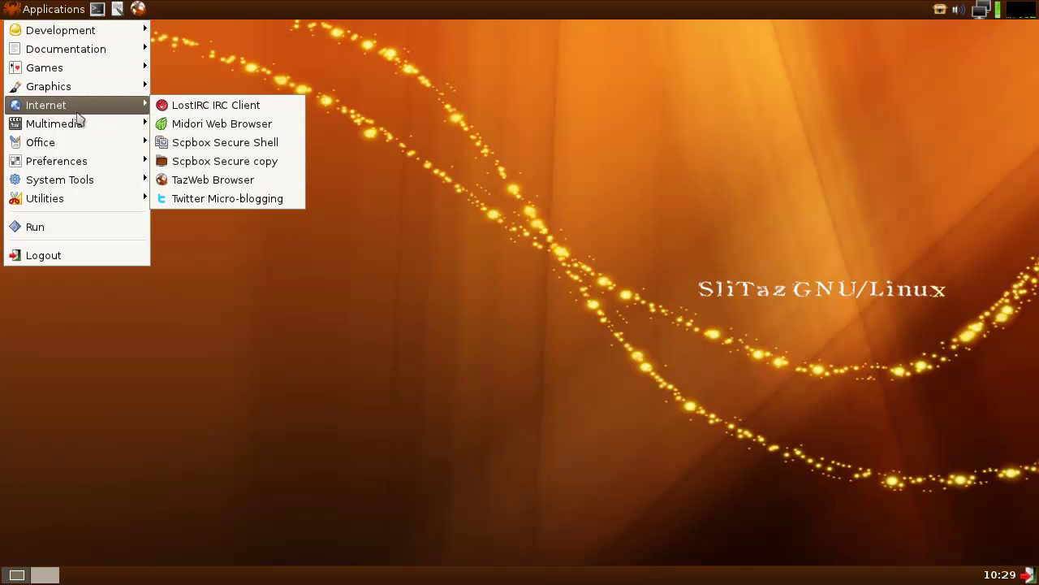
left_click(367, 426)
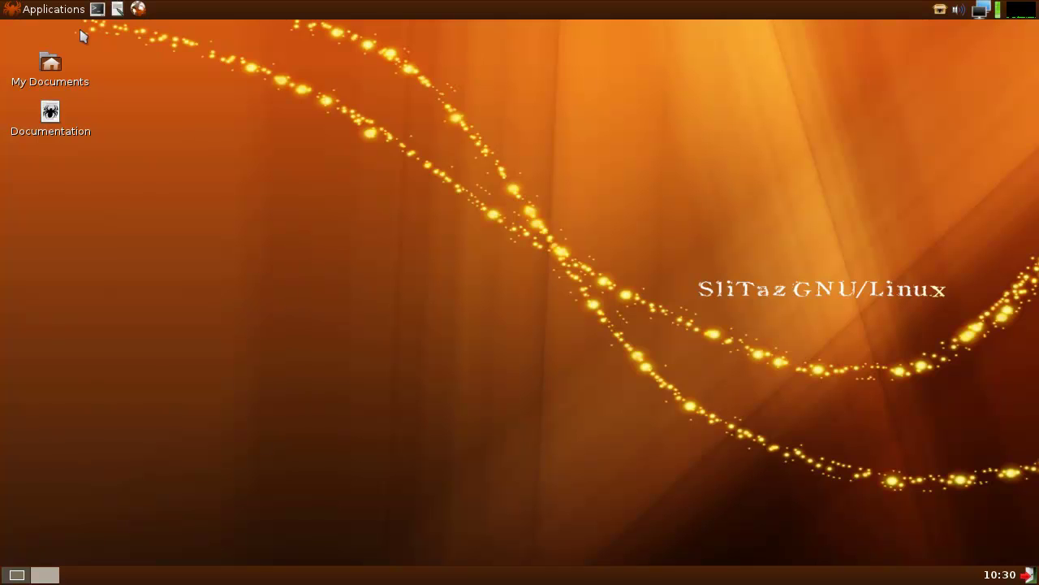
- Launch TazWeb Browser from Applications > Internet
left_click(50, 10)
mouse_move(39, 37)
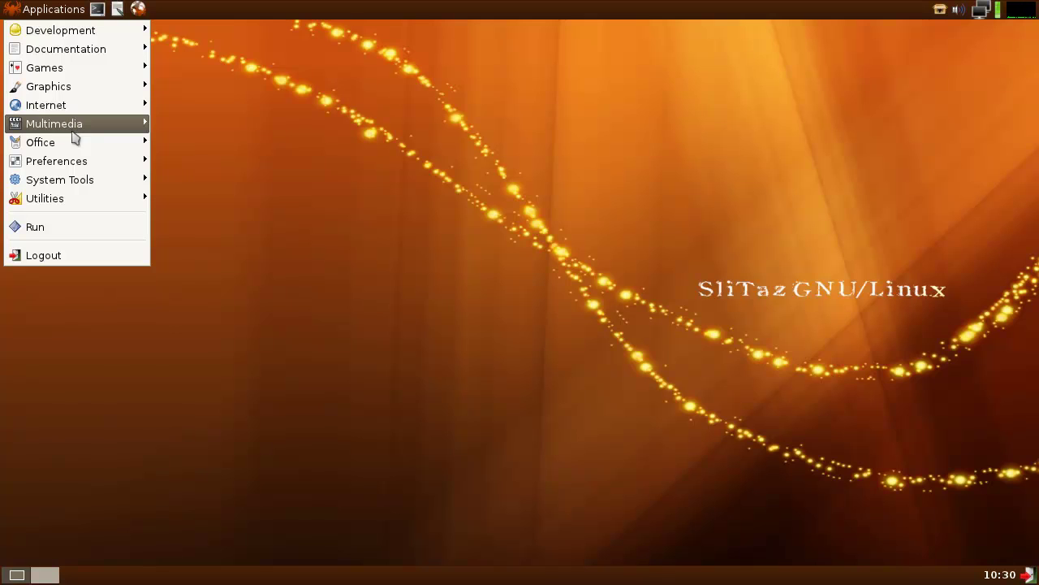
mouse_move(84, 107)
left_click(213, 180)
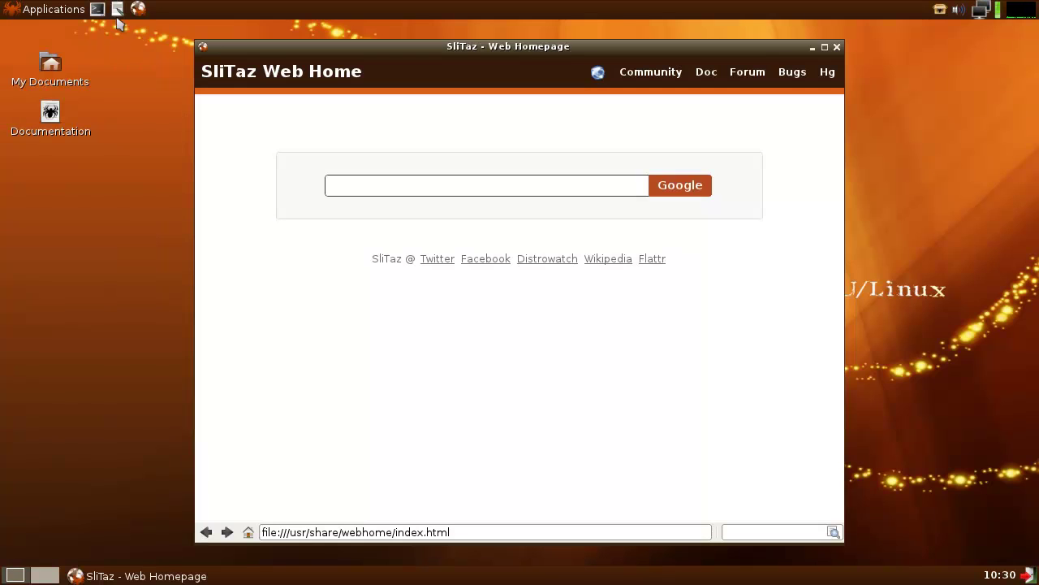
- Run free -m in a new terminal, showing 155 MB used and 853 MB free
left_click(96, 9)
type("free -m")
key("Return")
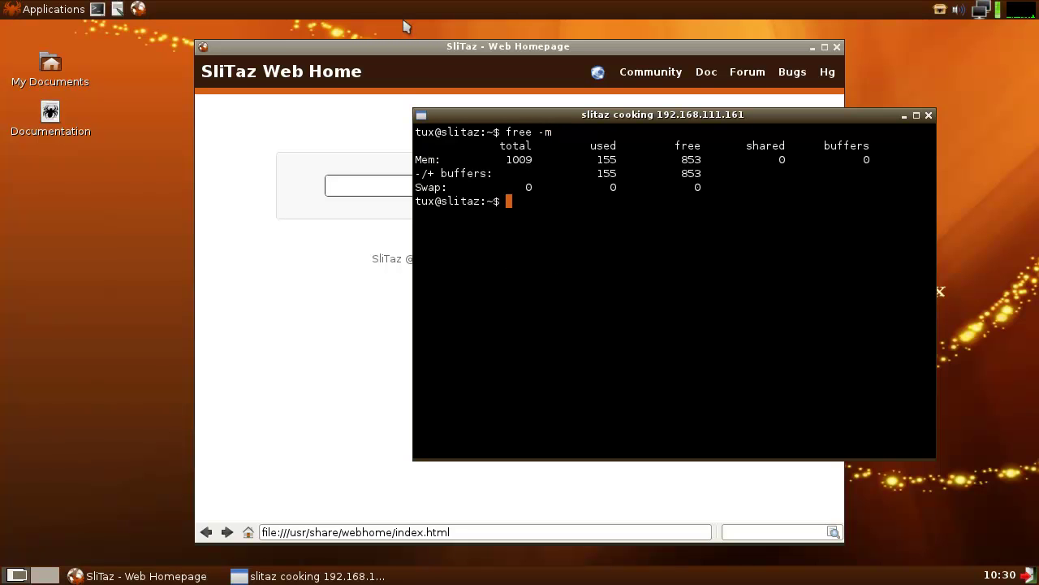
- Raise the browser, then open a second terminal and minimize it
left_click(420, 47)
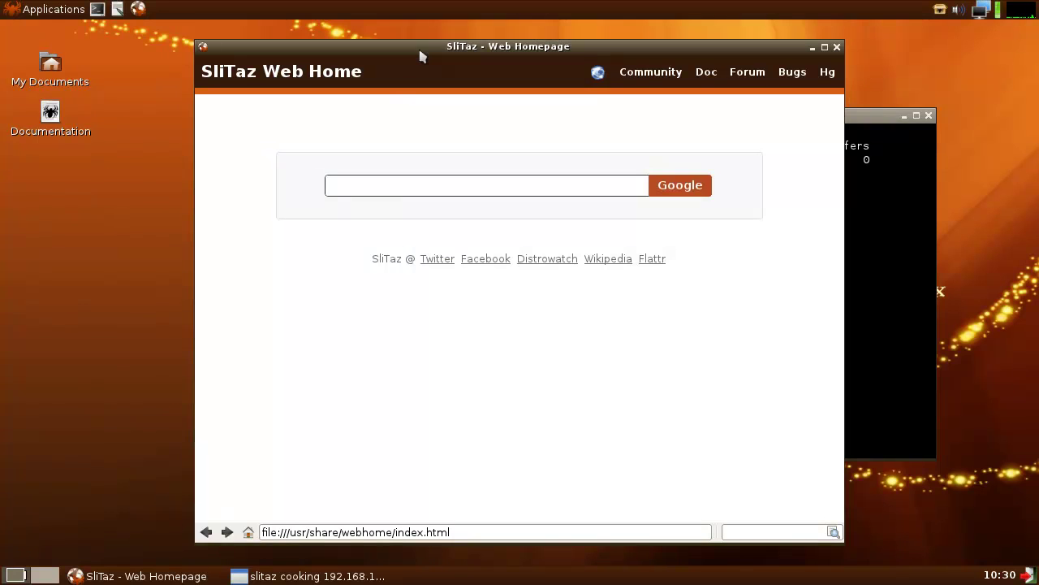
left_click(97, 9)
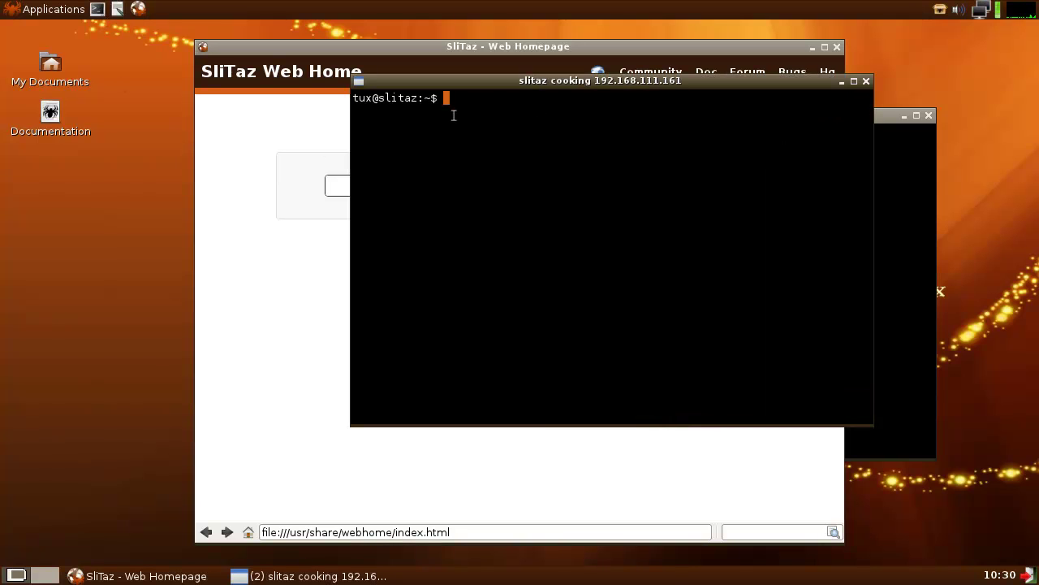
left_click(842, 82)
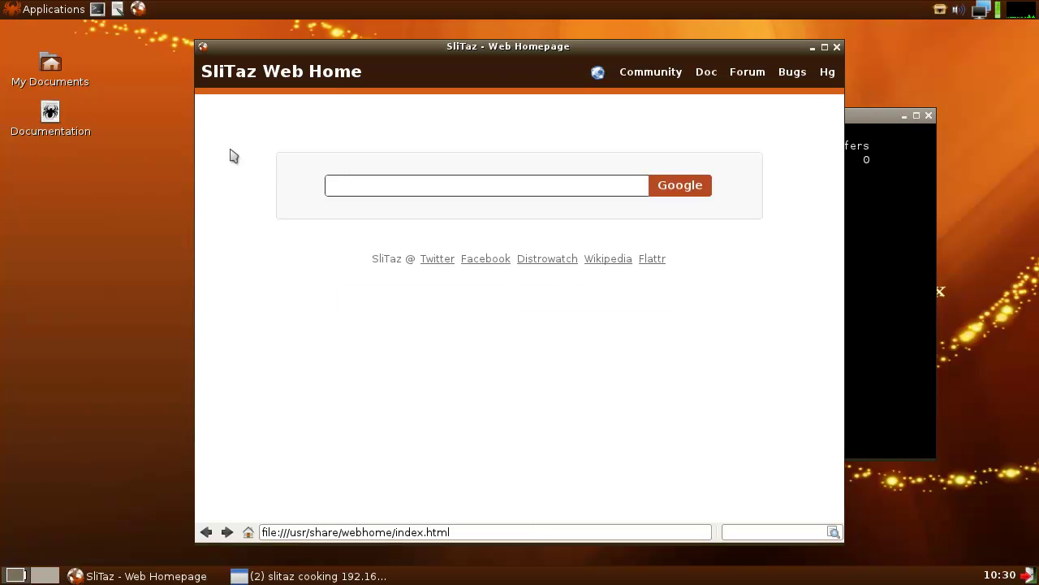
- Show the Applications menu's Games submenu listing Chess and Sudoku
left_click(4, 10)
mouse_move(142, 123)
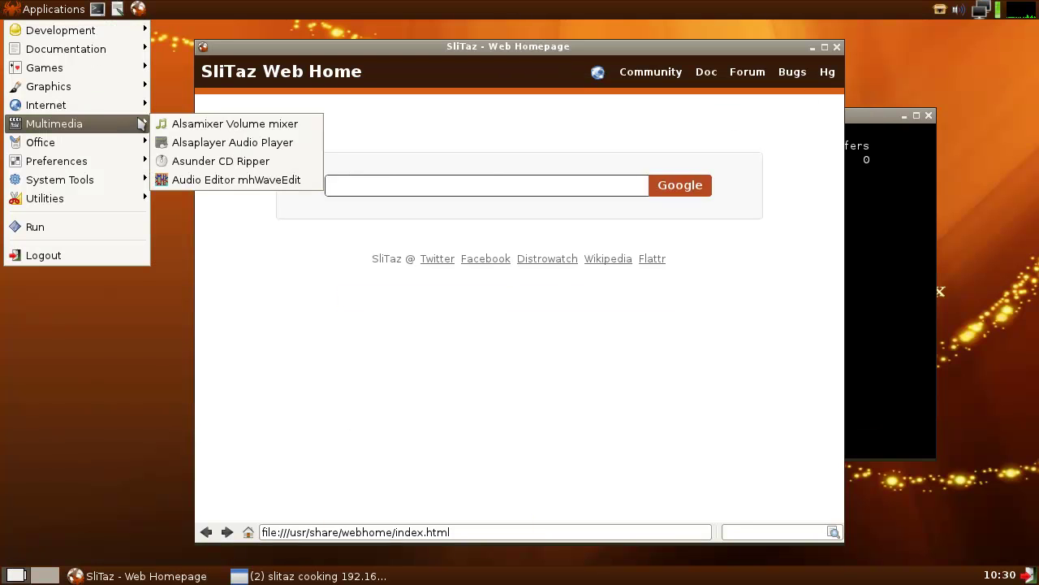
mouse_move(107, 148)
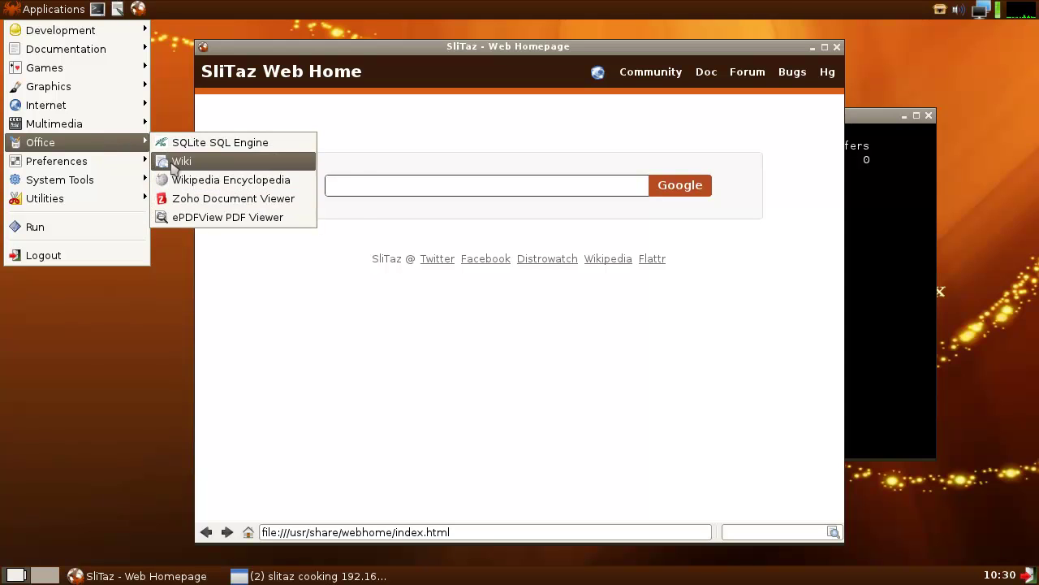
mouse_move(82, 165)
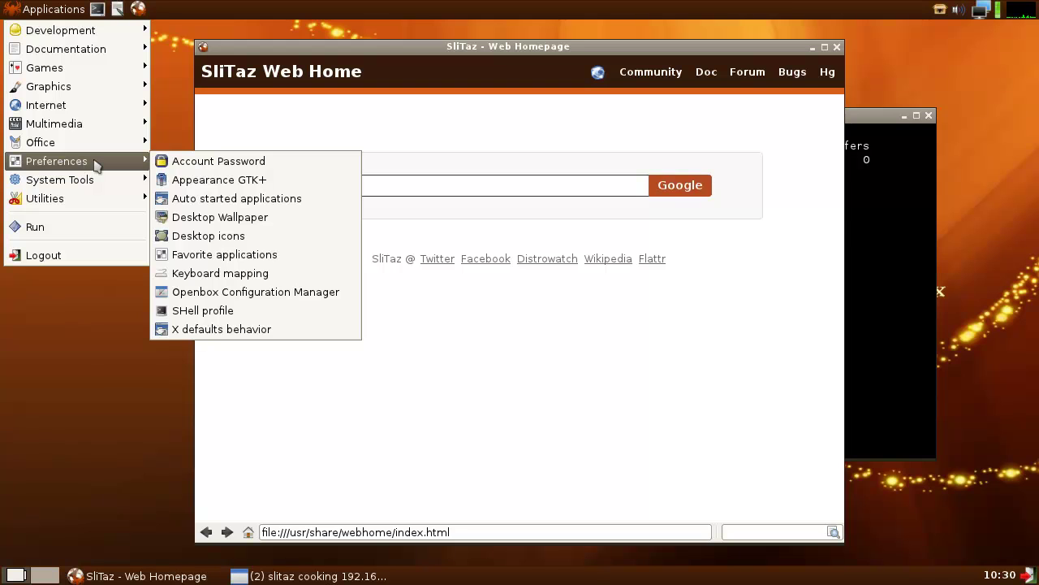
mouse_move(114, 187)
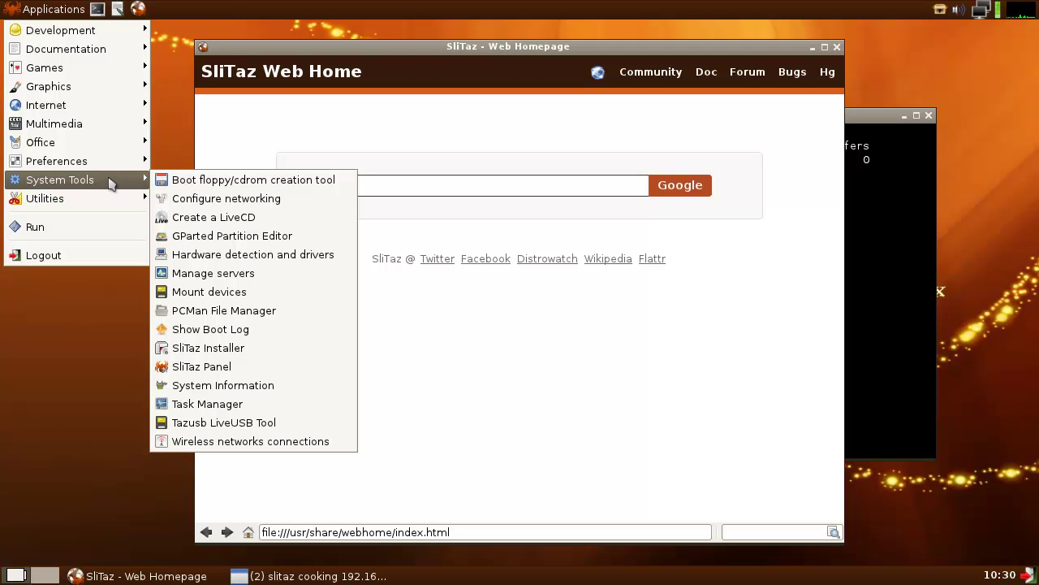
mouse_move(91, 34)
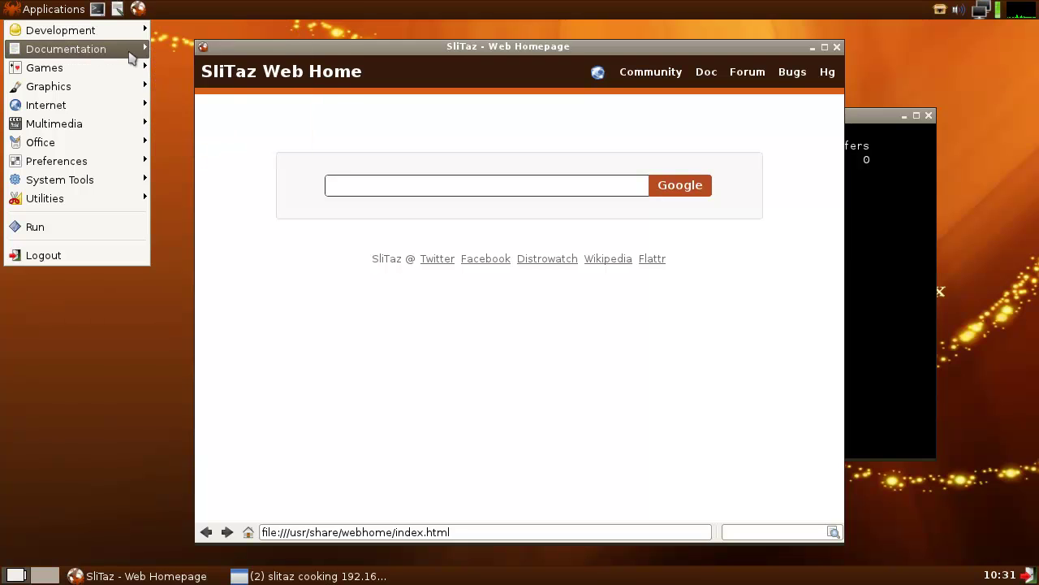
- Launch Sudoku from Games, then start LostIRC IRC Client from Internet and minimize it
mouse_move(128, 71)
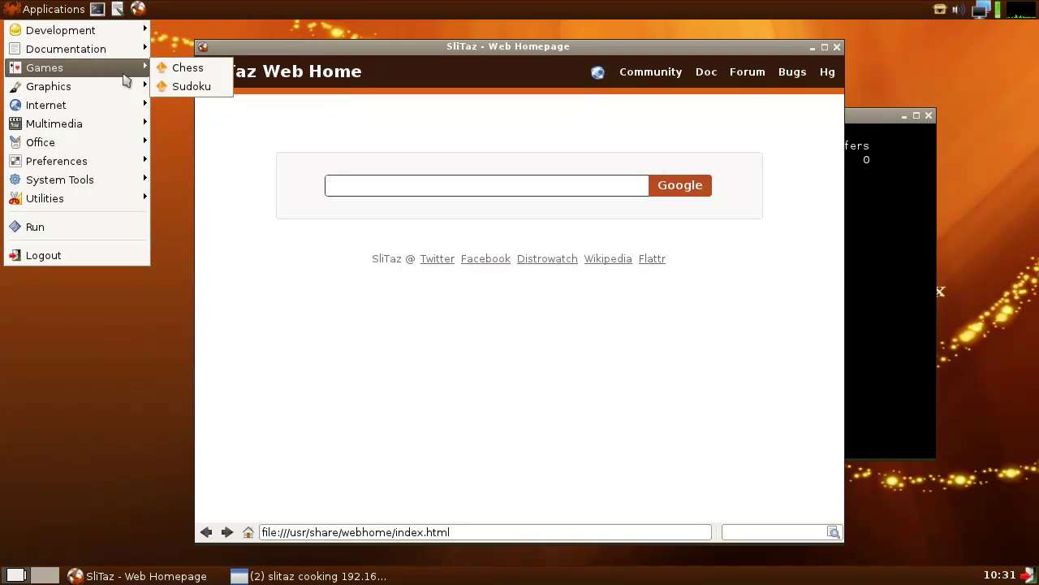
left_click(188, 87)
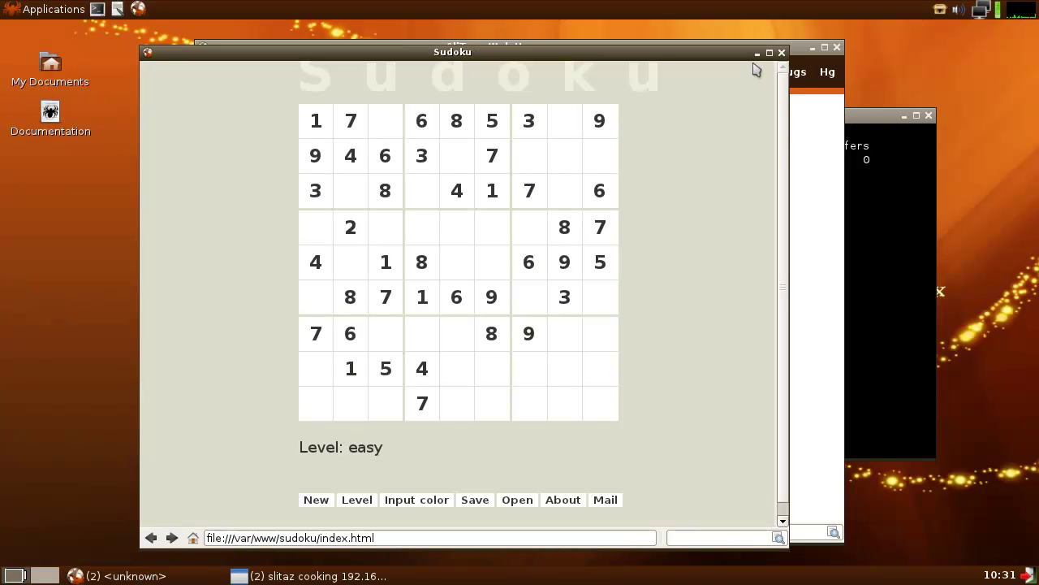
left_click(50, 10)
mouse_move(106, 71)
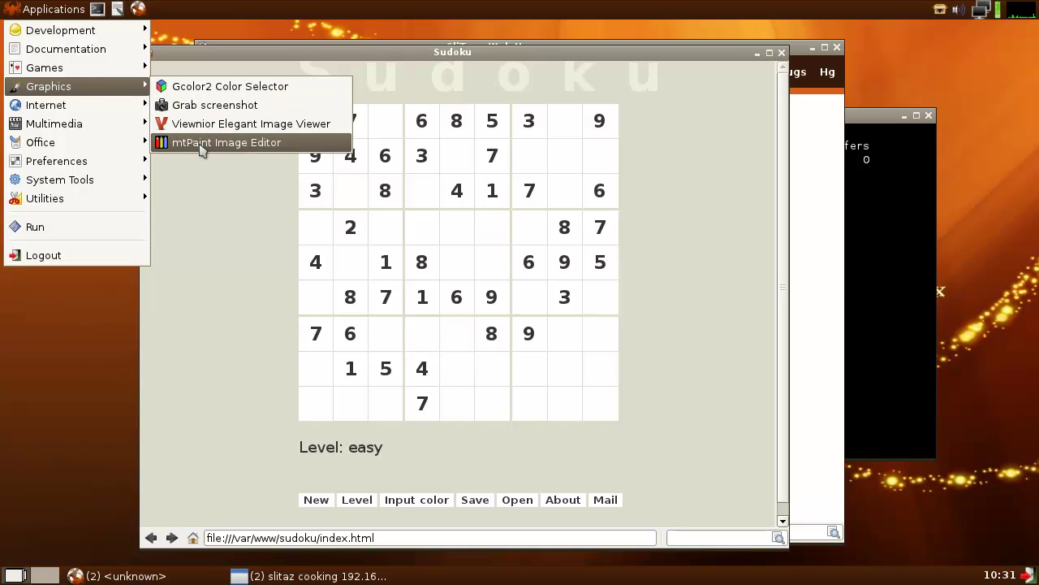
mouse_move(88, 105)
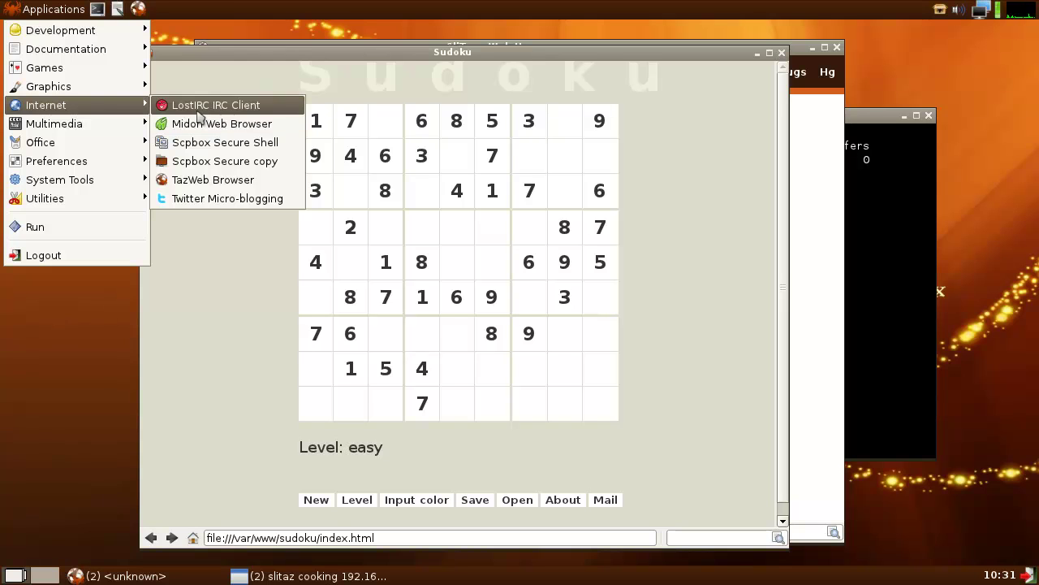
left_click(199, 106)
left_click(452, 34)
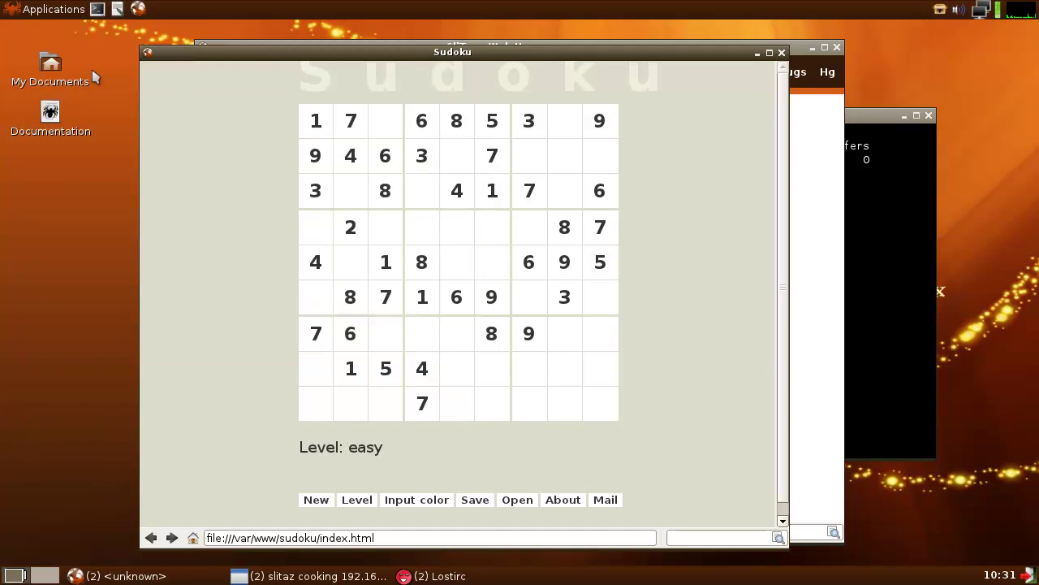
- Raise the terminal and run free -m, showing 164 MB used and 844 MB free
left_click(868, 117)
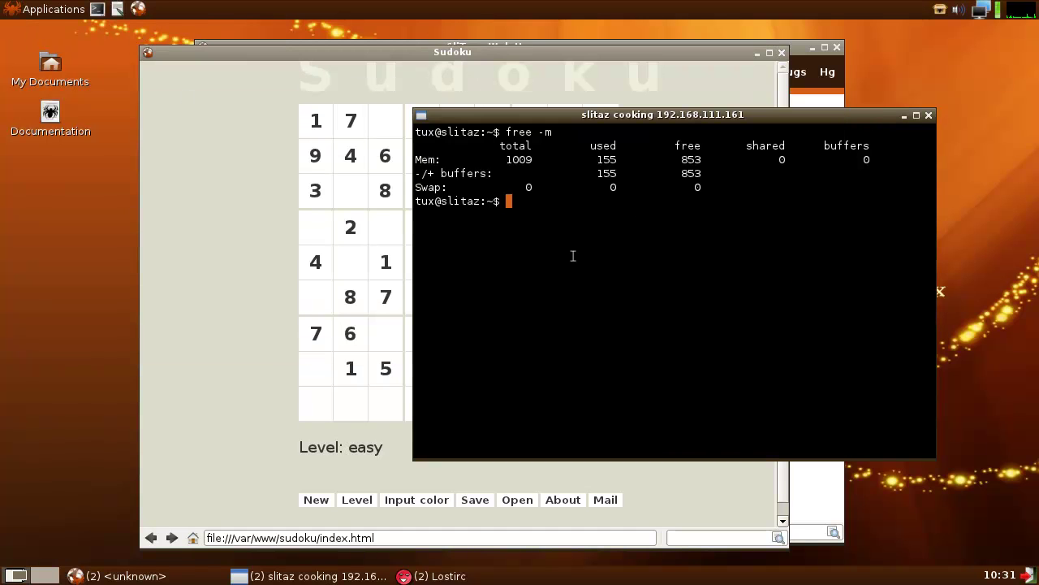
type("free -m")
key("Return")
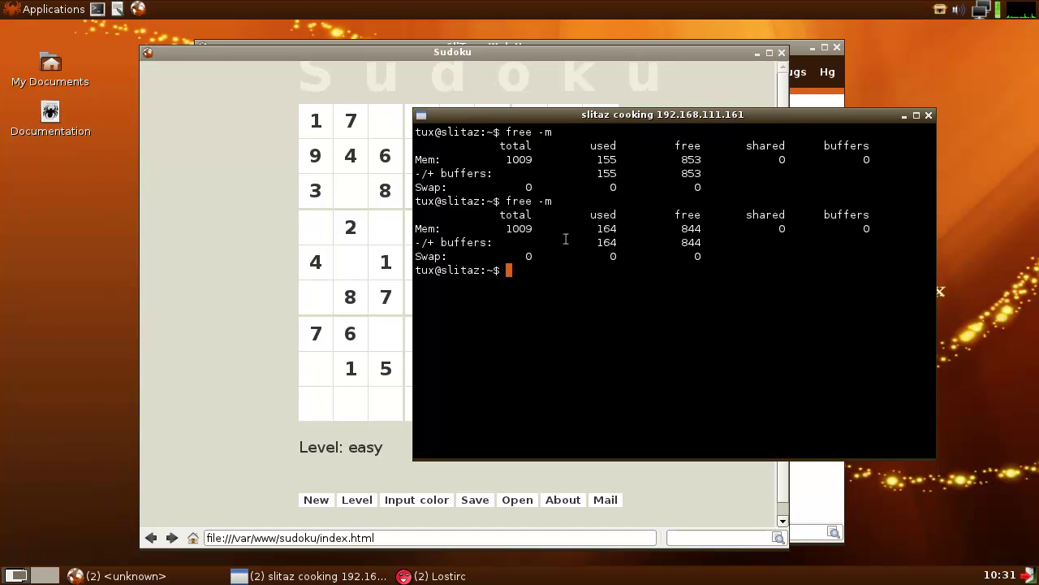
- Bring the SliTaz - Web Homepage browser to the front and select its URL text
left_click(163, 576)
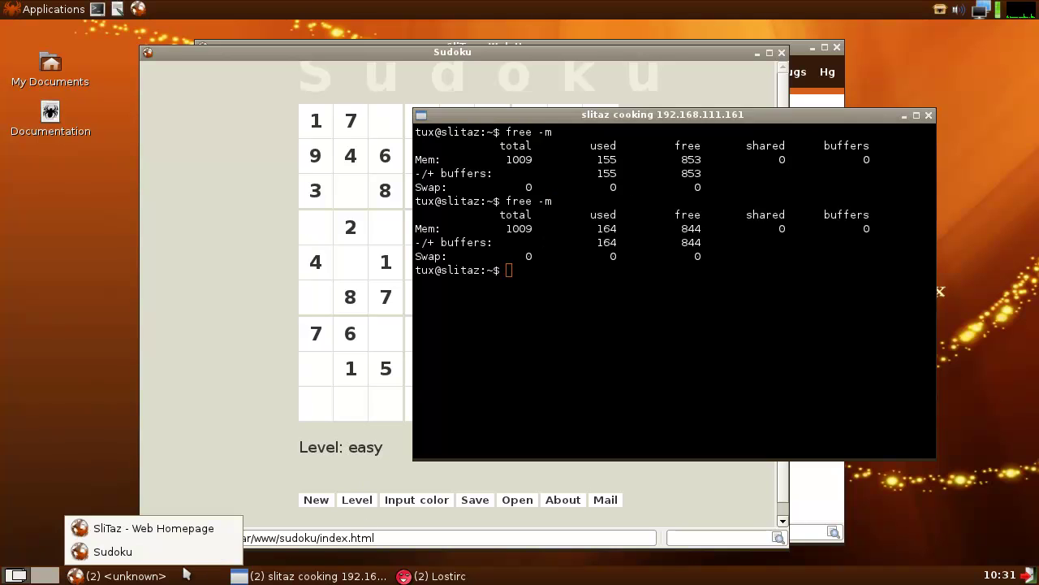
left_click(173, 546)
left_click(165, 576)
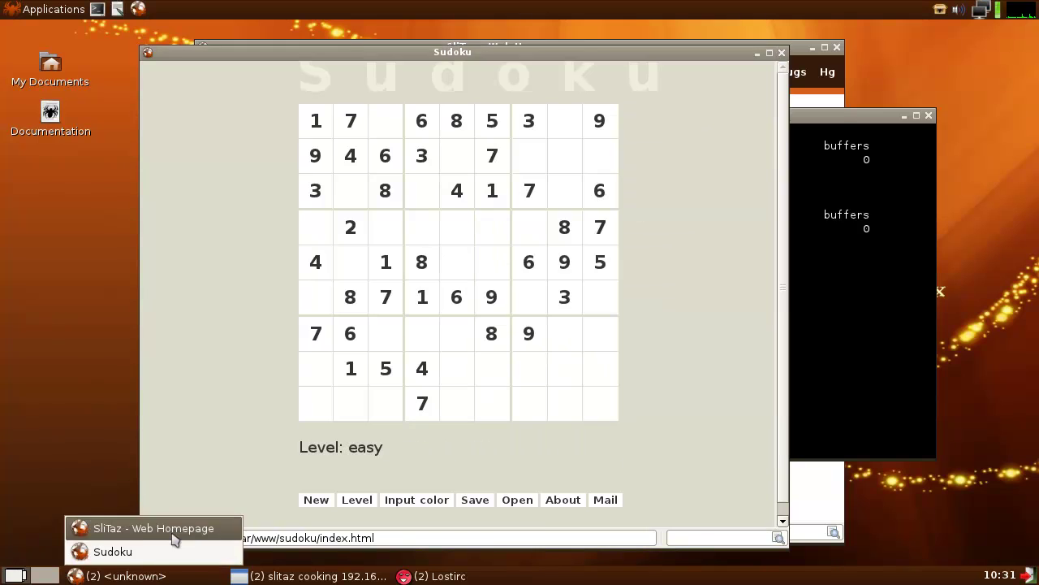
left_click(171, 528)
left_click(359, 182)
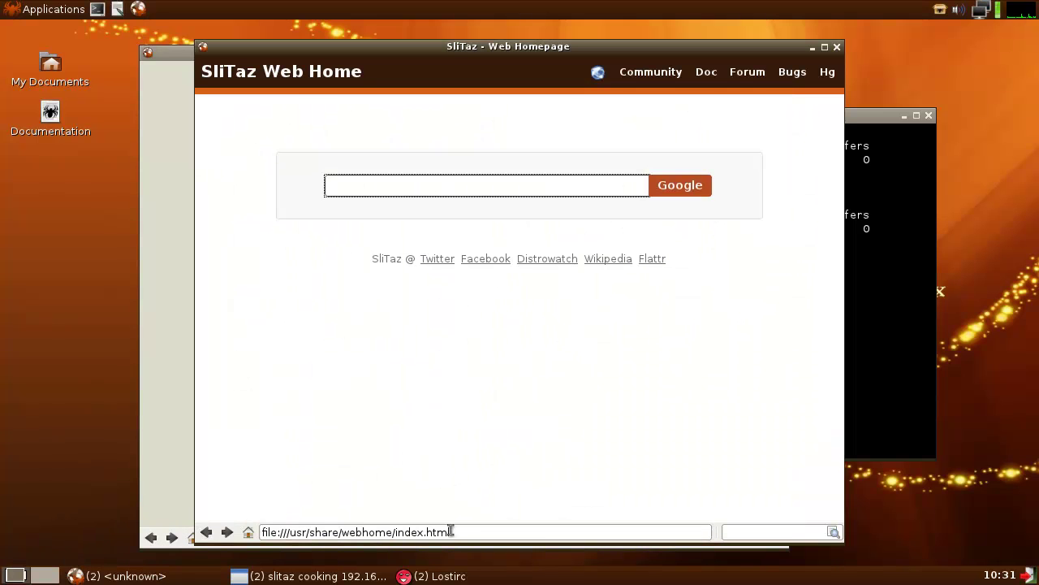
left_click_drag(455, 531, 216, 519)
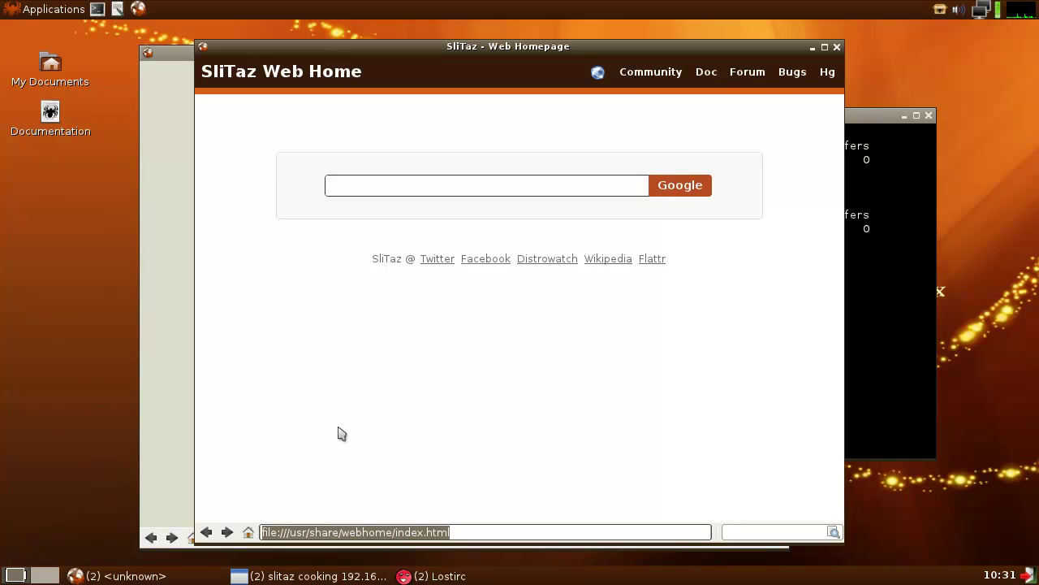
- Load irongeek.com in TazWeb, then run free -m in the terminal
type("irongee")
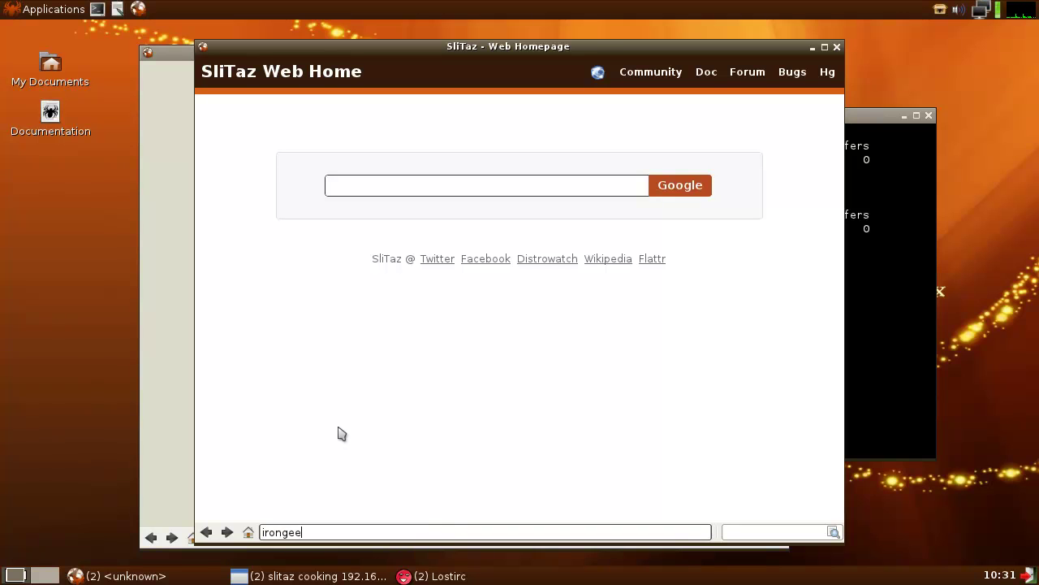
type("k.com")
key("Return")
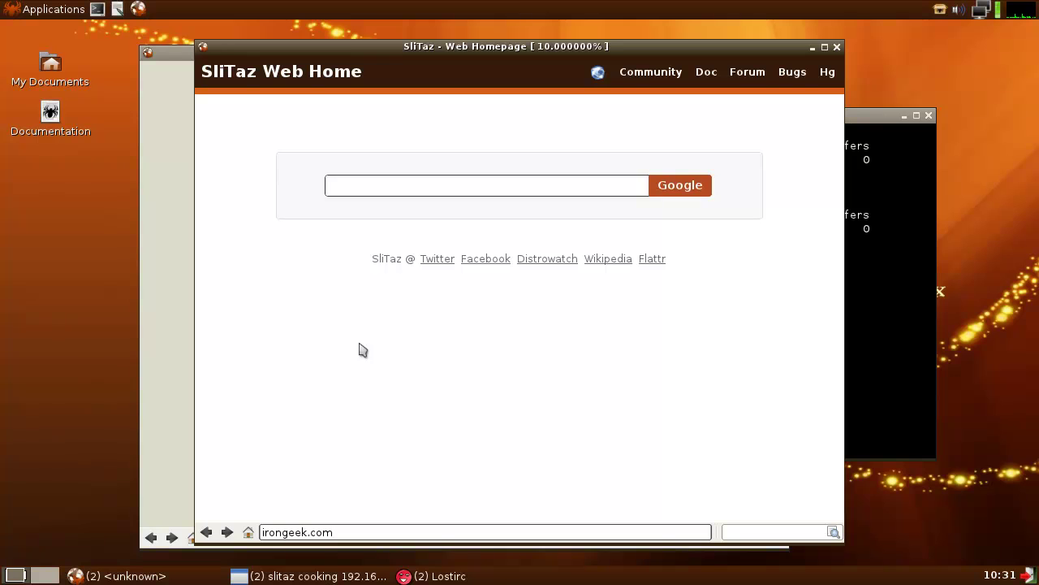
left_click(859, 126)
type("free -m")
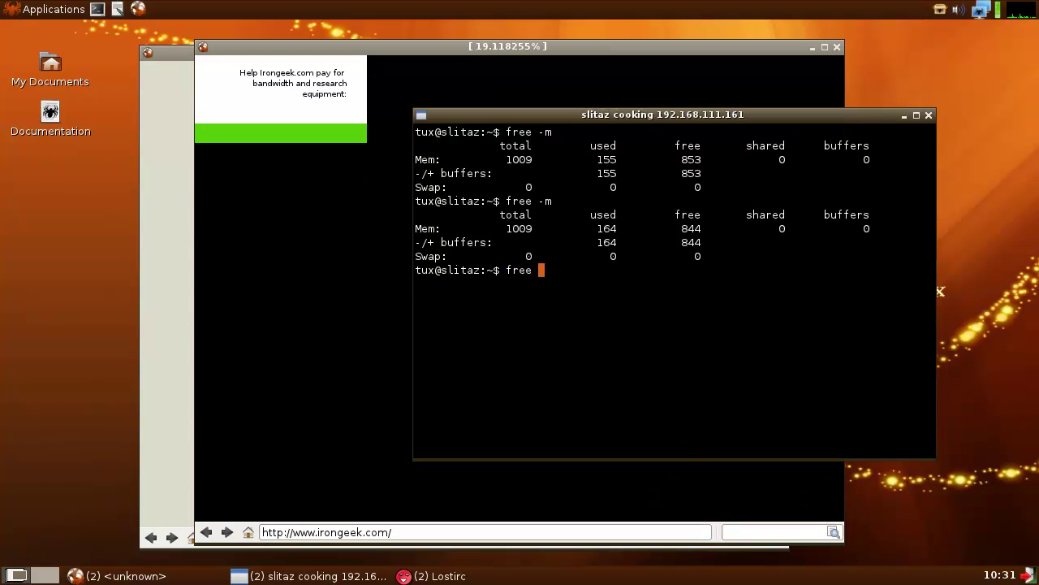
key("Return")
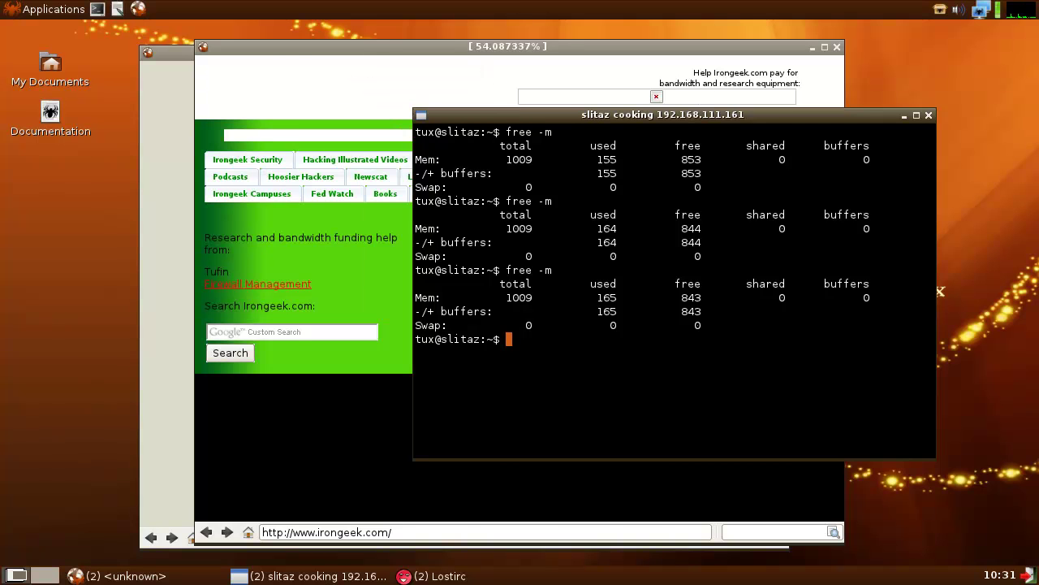
- Rerun free -m repeatedly as used memory climbs to 192 MB, 816 MB free
type("free -m")
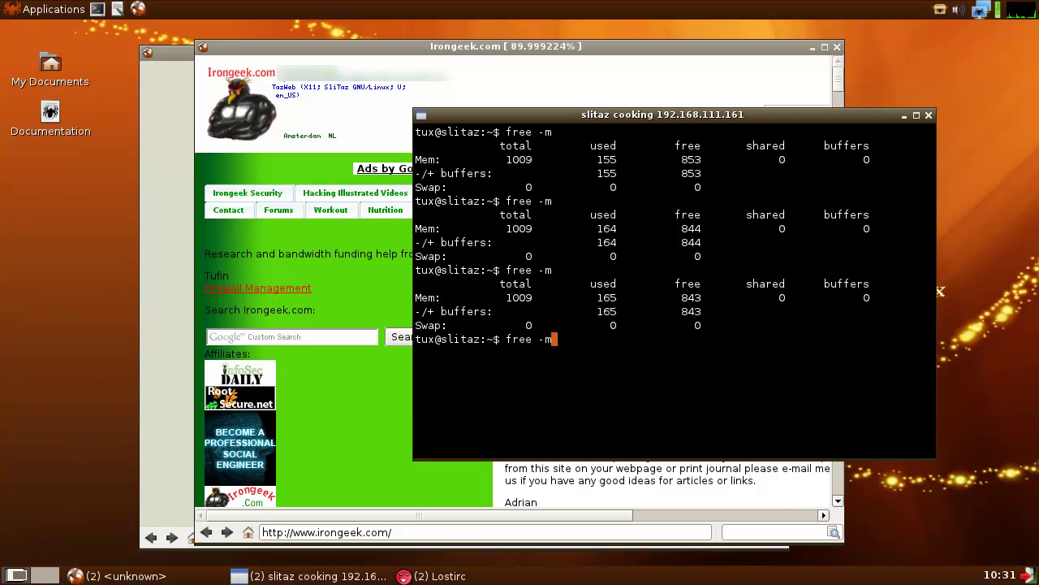
key("Return")
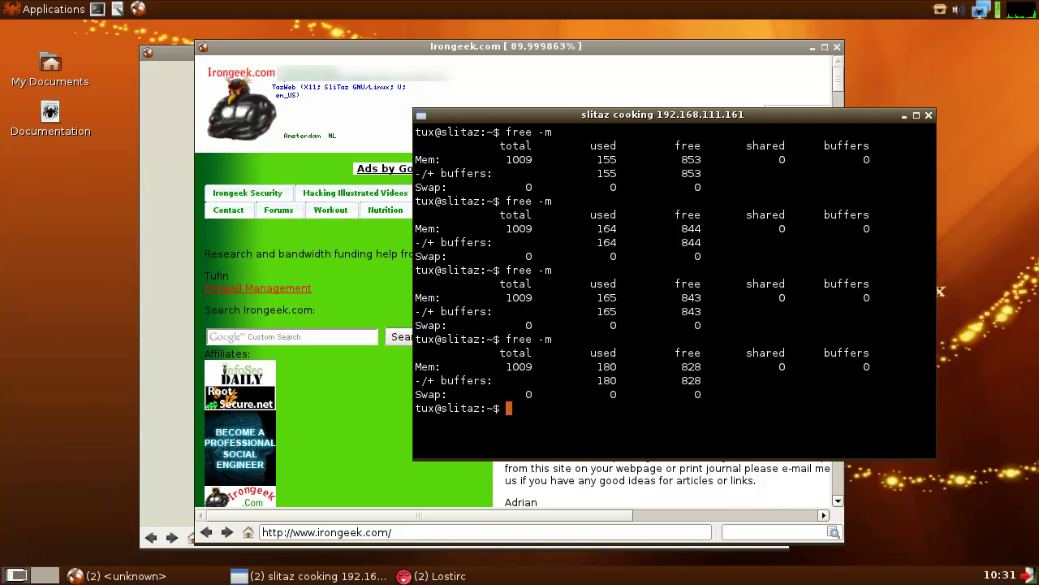
type("free")
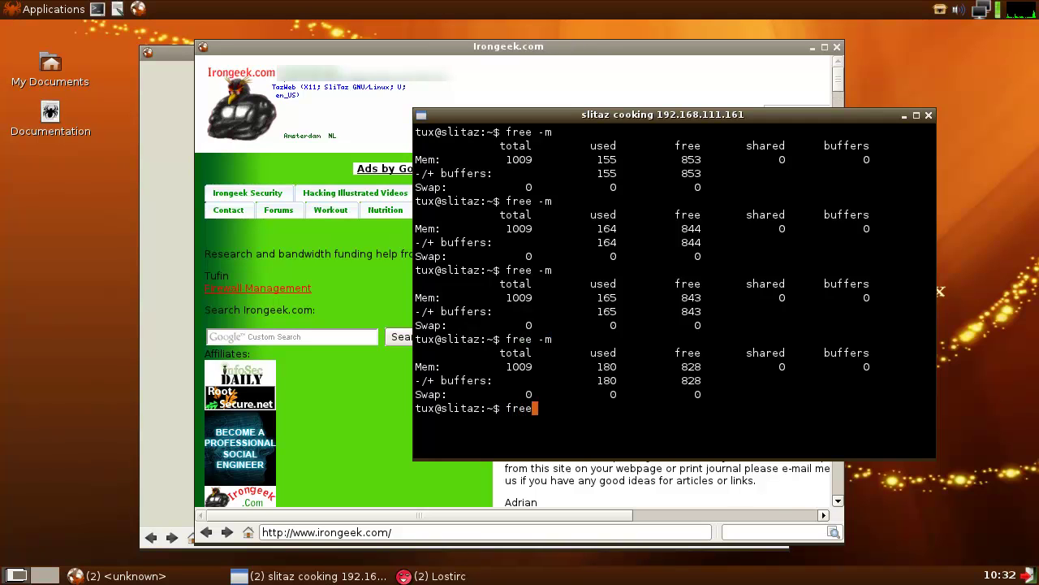
type(" -m")
key("Return")
type("free -m")
key("Return")
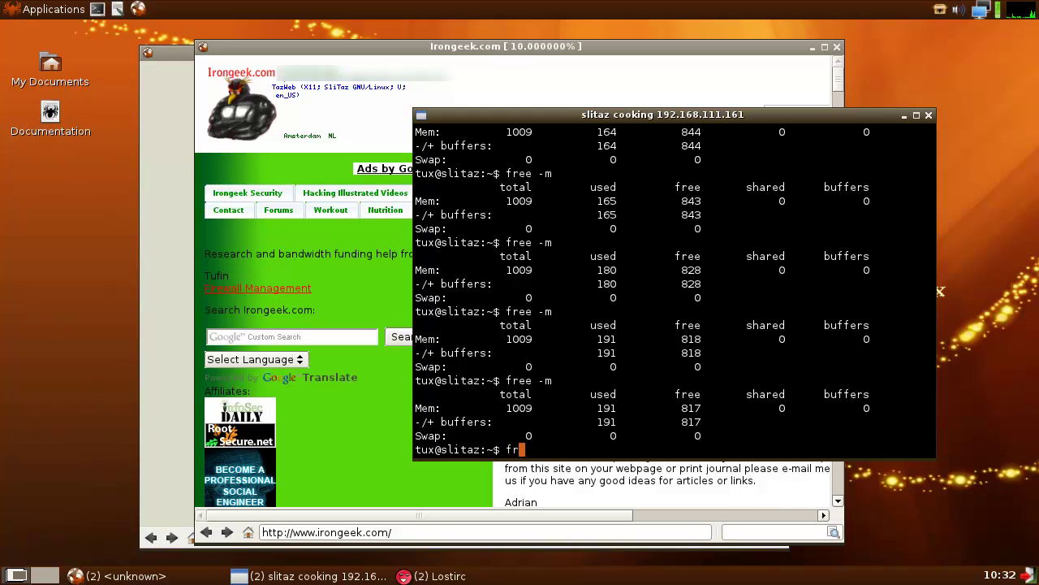
type("ee -m")
key("Return")
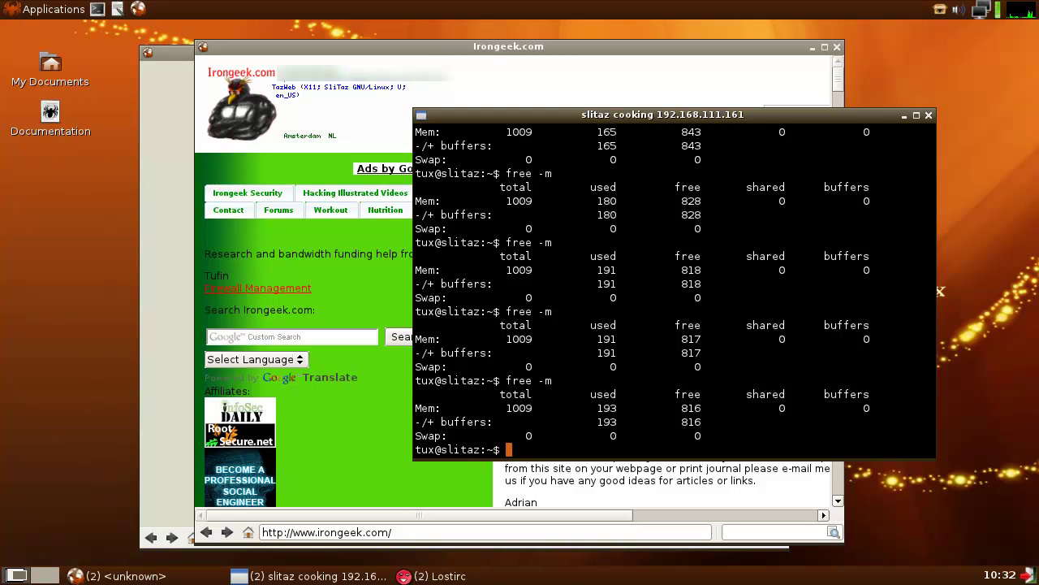
type("free -m")
key("Return")
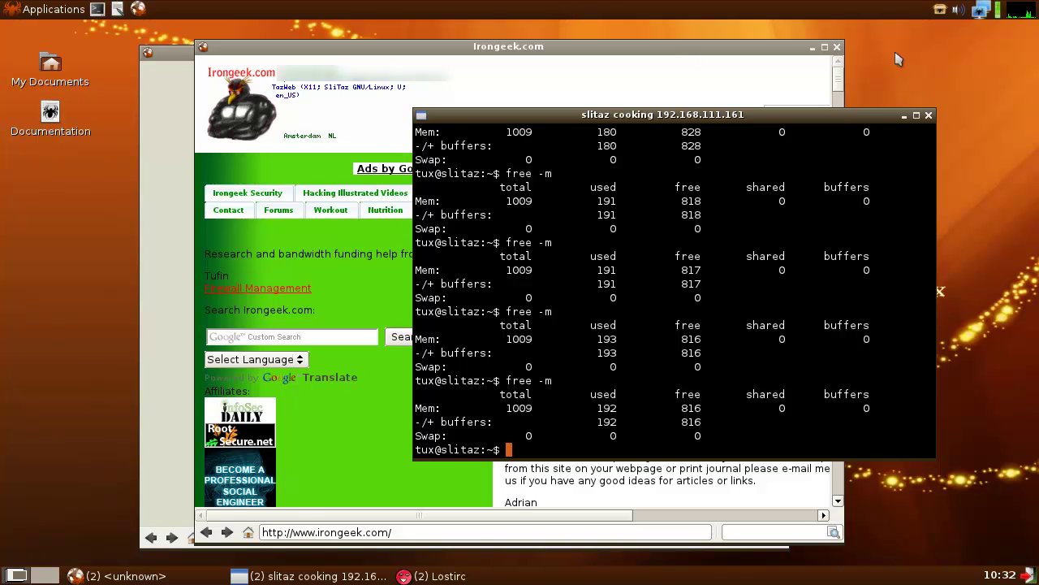
- Close the irongeek.com browser and rerun free -m, now showing 162 MB used, 847 MB free
left_click(838, 48)
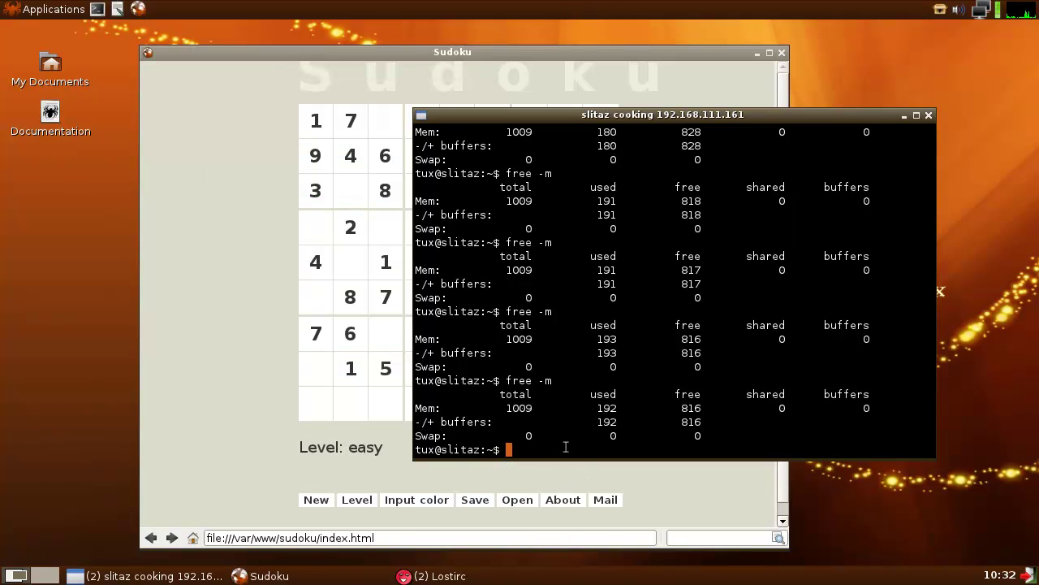
type("free -m")
key("Return")
type("free -m")
key("Return")
type("free 0m")
key("BackSpace")
key("BackSpace")
type("-m")
key("Return")
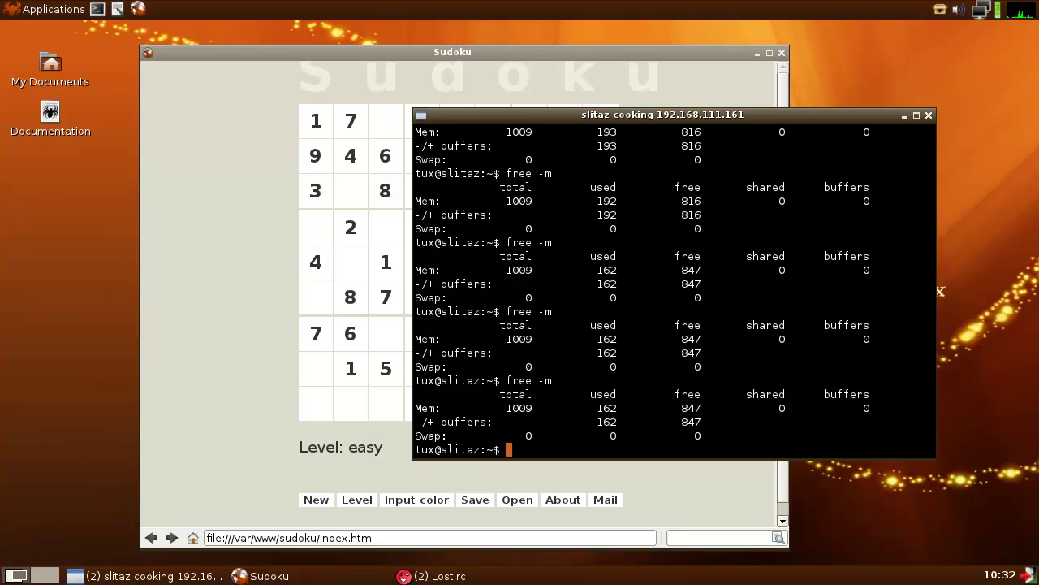
- Close the terminal and Sudoku, quit LostIRC, then restore and close the remaining terminal
left_click(929, 116)
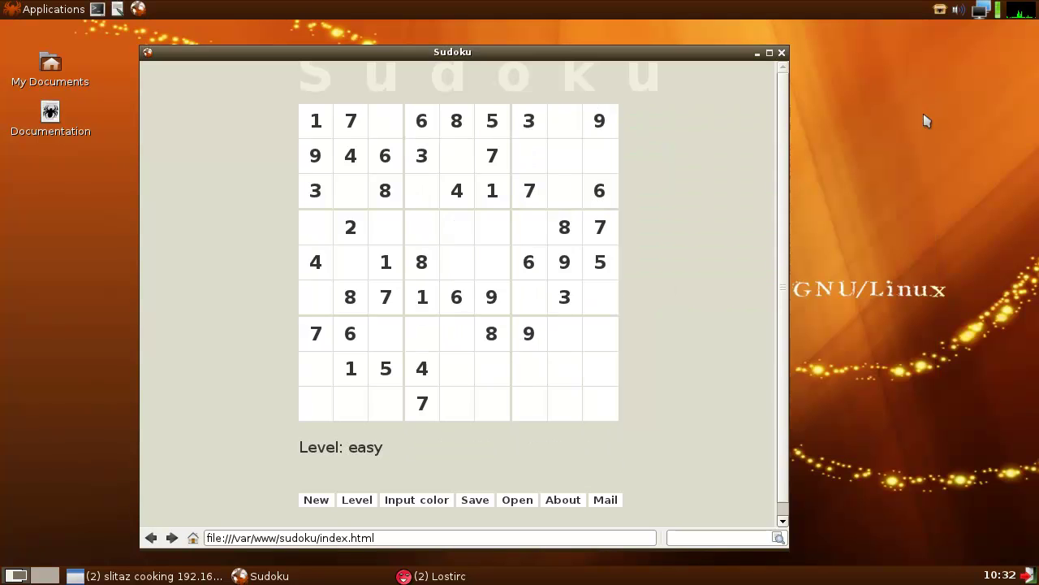
left_click(781, 52)
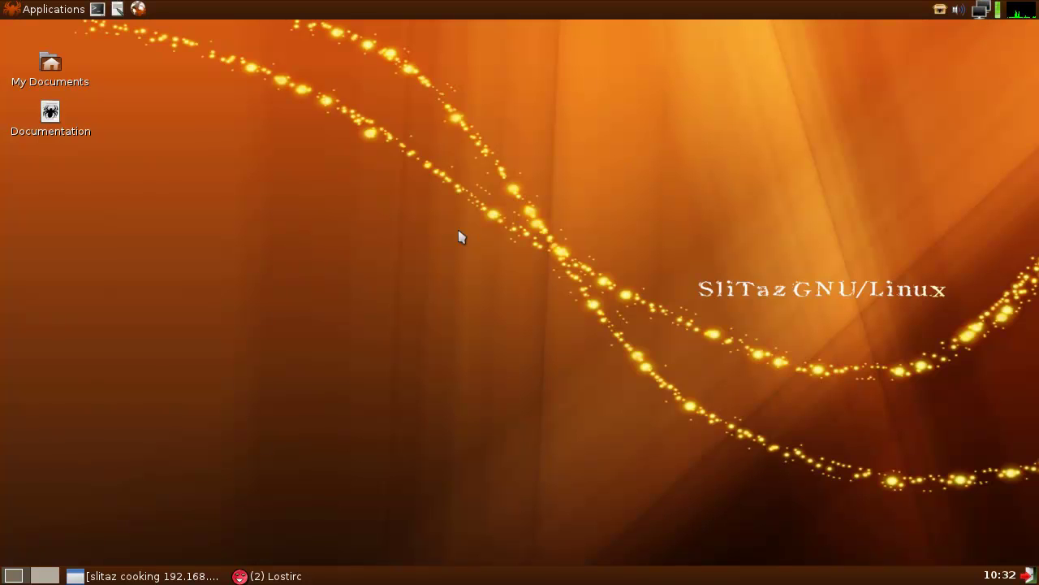
left_click(288, 575)
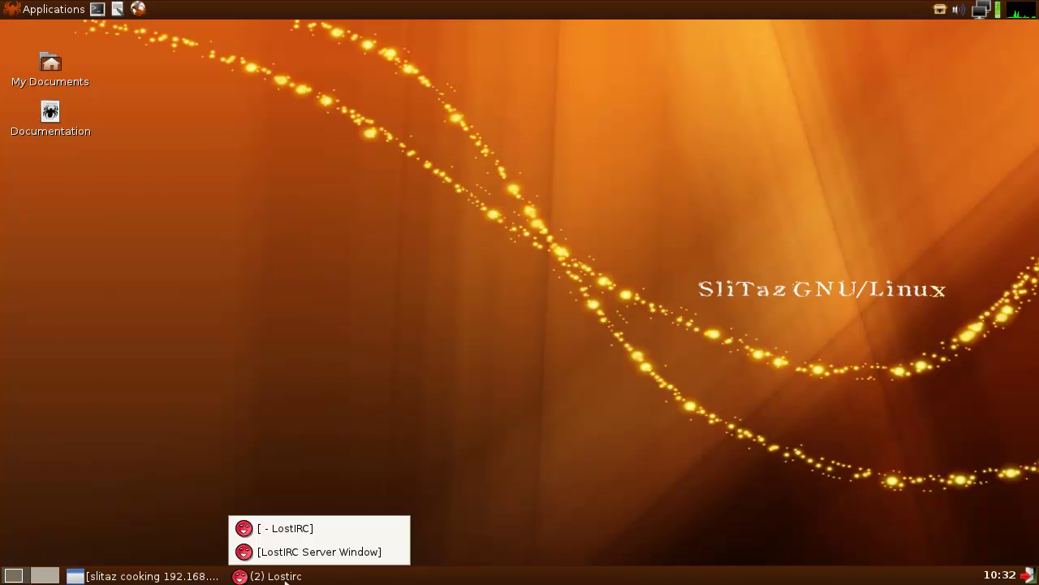
left_click(294, 549)
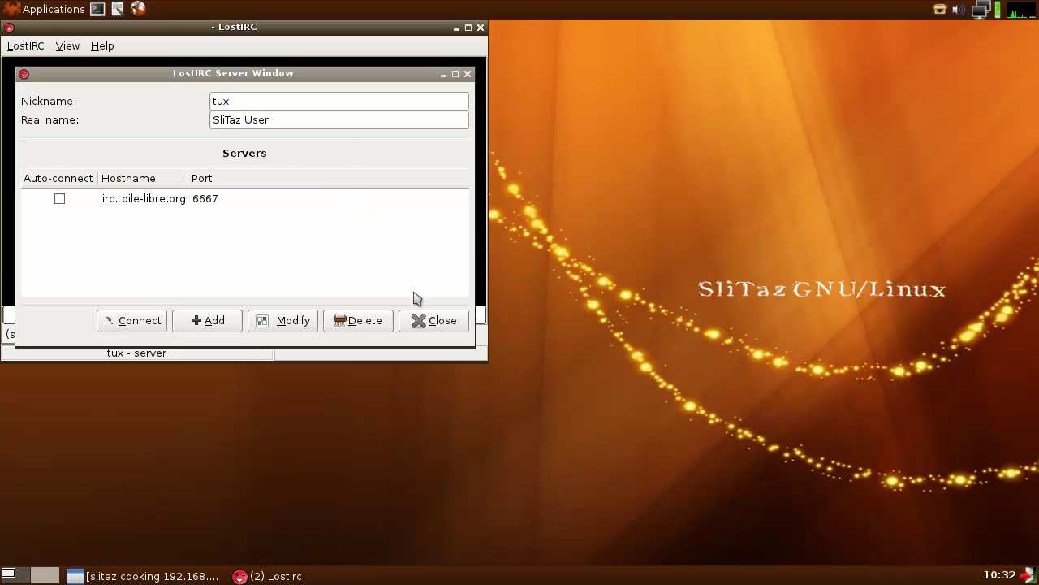
left_click(426, 317)
left_click(480, 27)
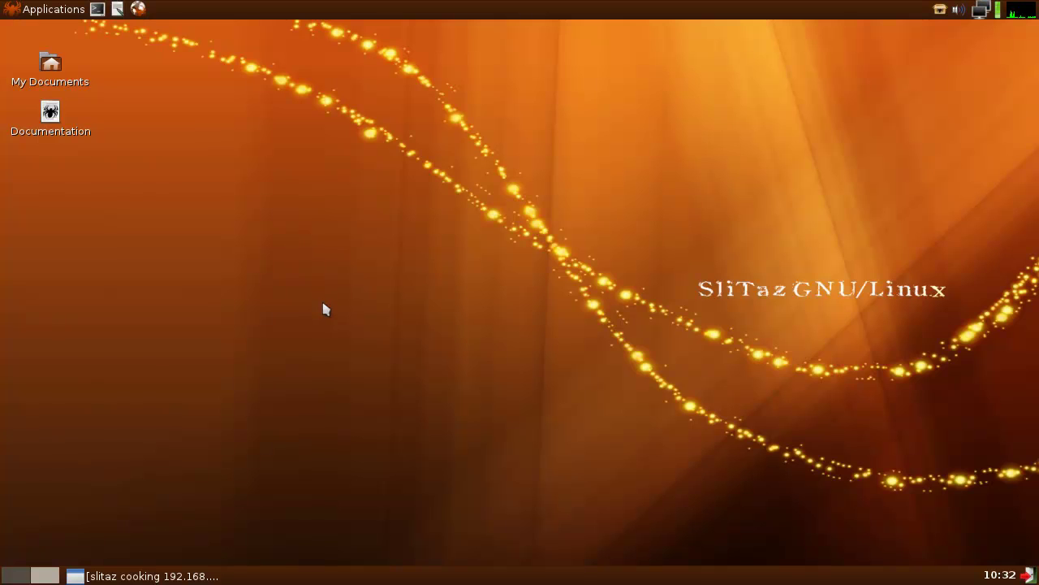
left_click(150, 576)
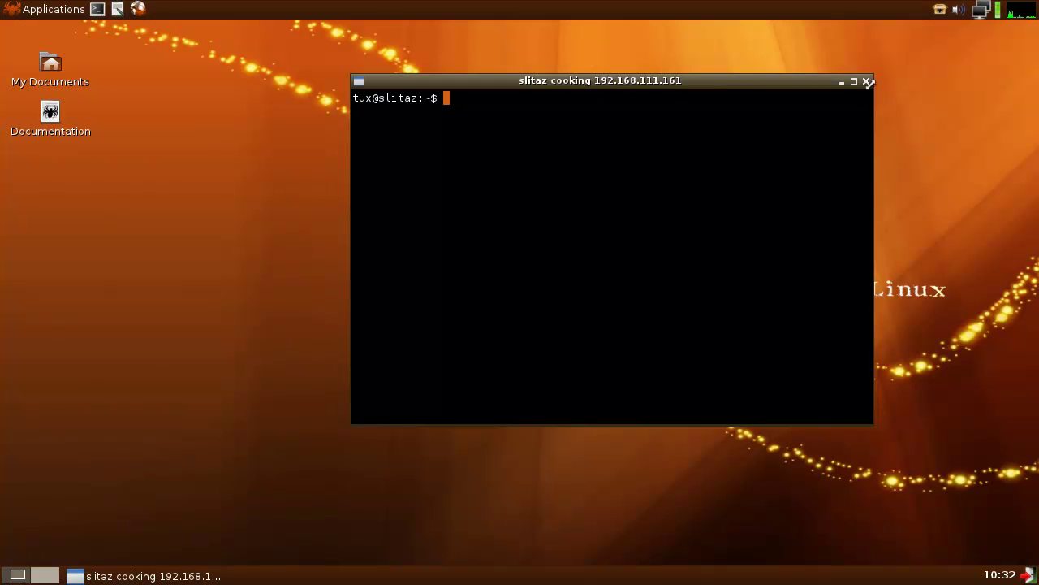
left_click(867, 81)
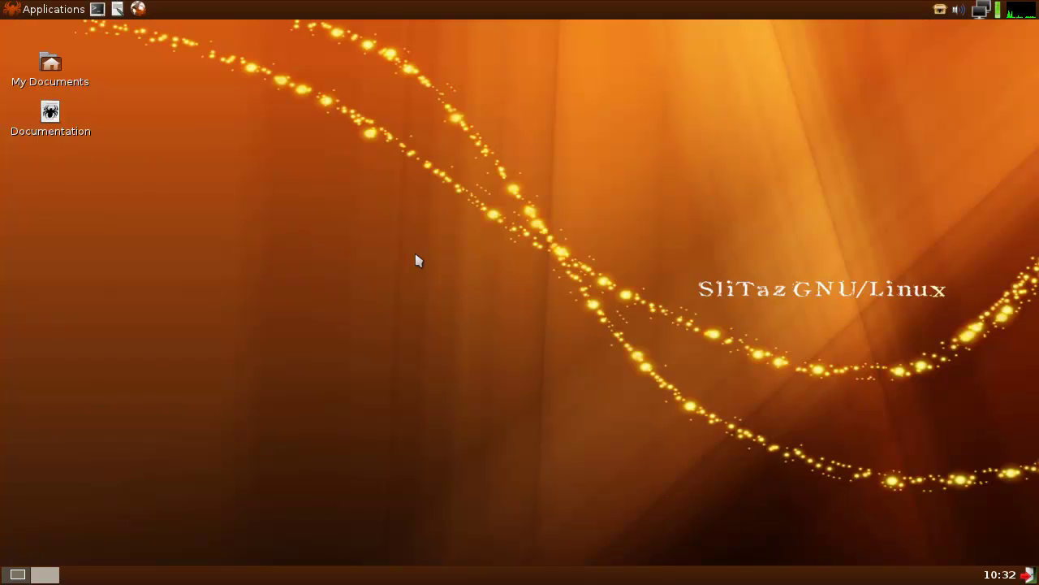